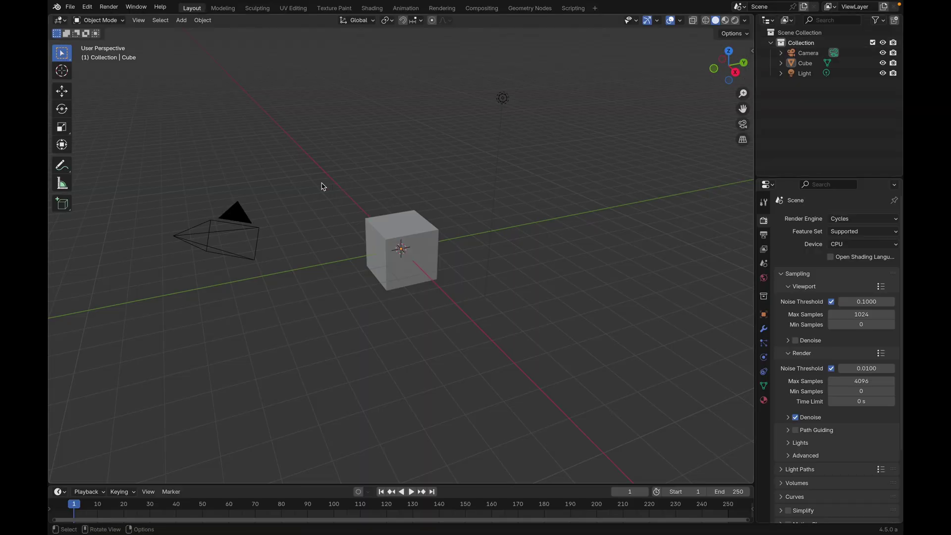
# - Delete the default cube, light and camera from the scene
pyautogui.moveTo(321, 185); pyautogui.dragTo(593, 363)
pyautogui.press('x')
pyautogui.click(594, 364)
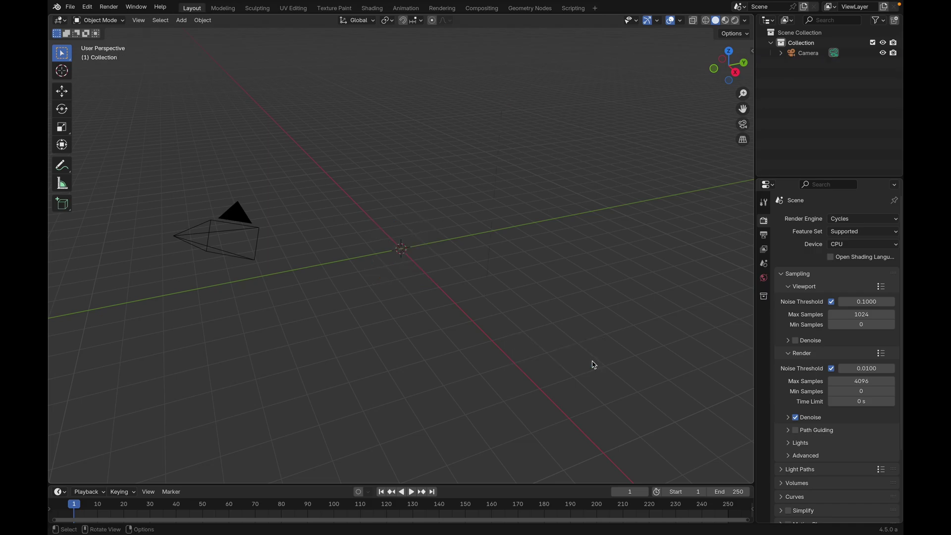
pyautogui.click(259, 247)
pyautogui.press('x')
pyautogui.click(261, 249)
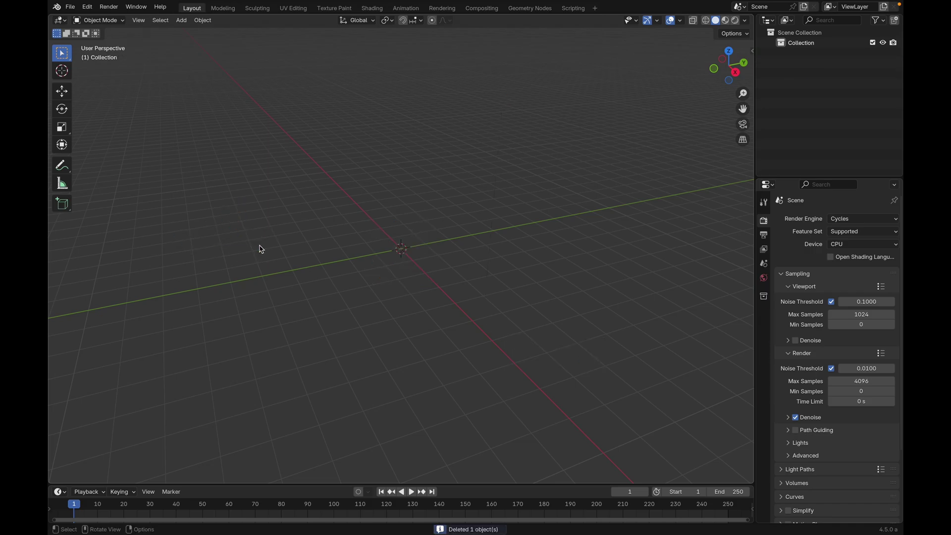
# - Add a plane mesh at the centre of the empty scene
pyautogui.moveTo(411, 181); pyautogui.dragTo(410, 180, button='middle')
pyautogui.hotkey('shift', 'a')
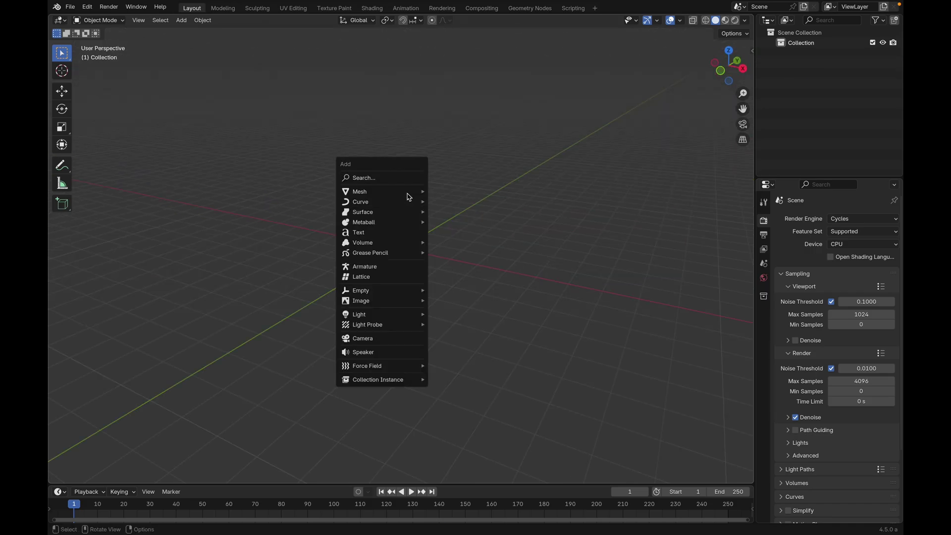
pyautogui.moveTo(410, 193)
pyautogui.click(450, 192)
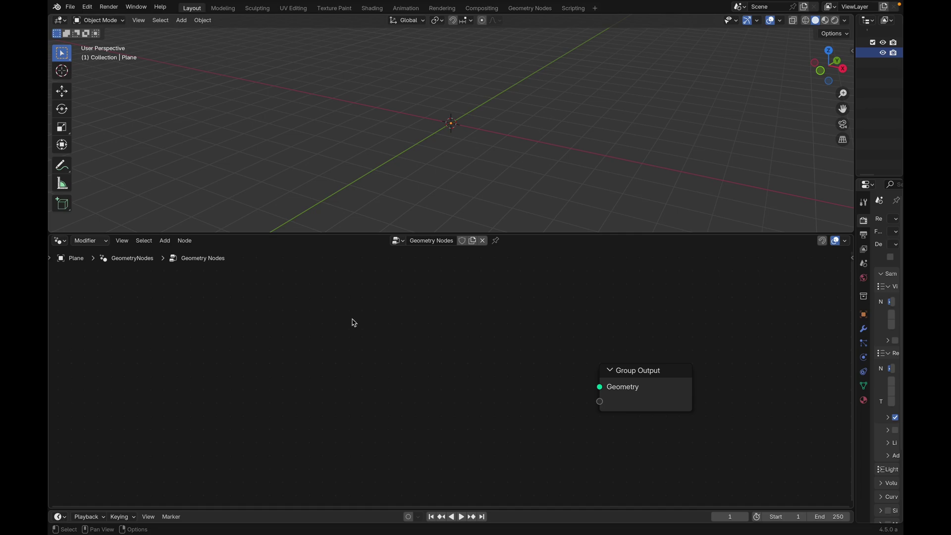
# - Add a Curve Line node feeding the Group Output's Geometry input, leaving room between the two nodes
pyautogui.press('a')
pyautogui.press('s')
pyautogui.press('Escape')
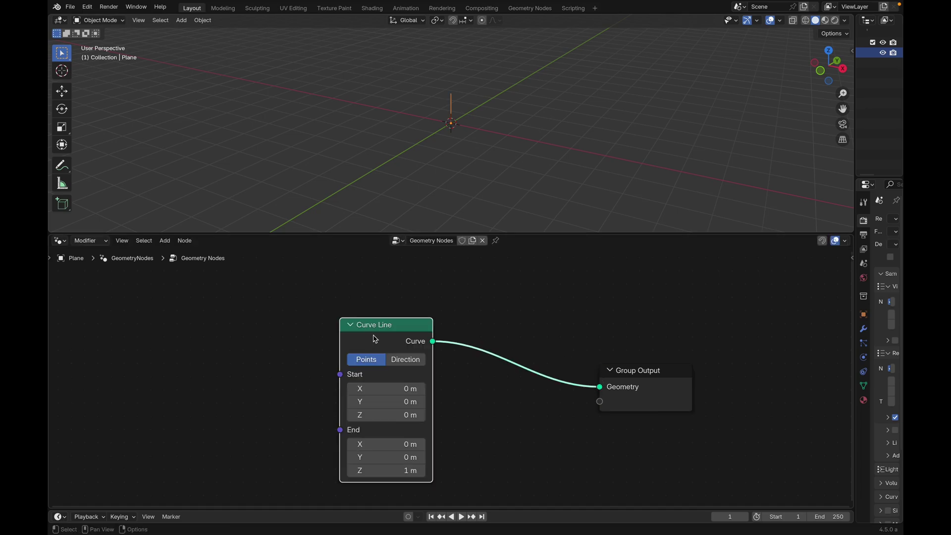
pyautogui.moveTo(371, 326); pyautogui.dragTo(134, 352)
# - Insert a Curve to Mesh node on the link between Curve Line and Group Output
pyautogui.hotkey('shift', 'a')
pyautogui.write('ctm')
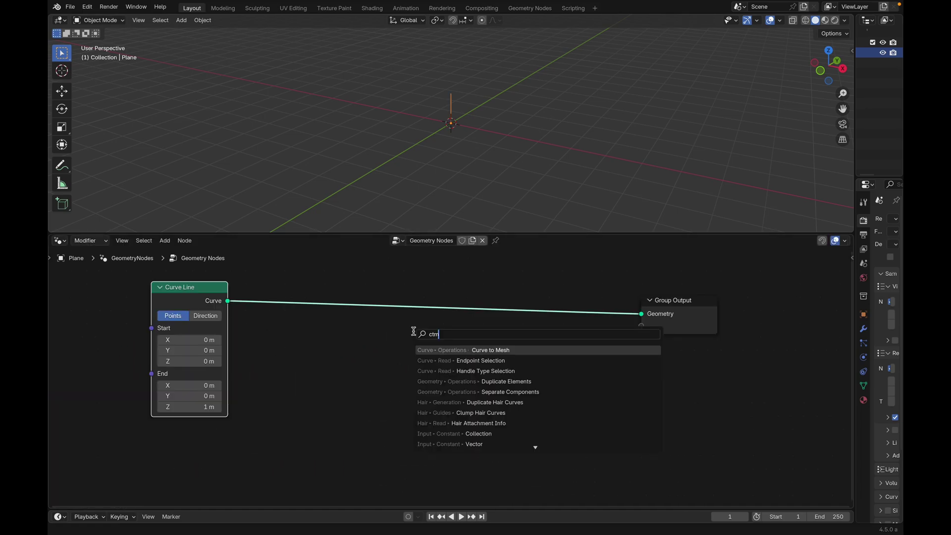
pyautogui.press('Return')
pyautogui.click(467, 285)
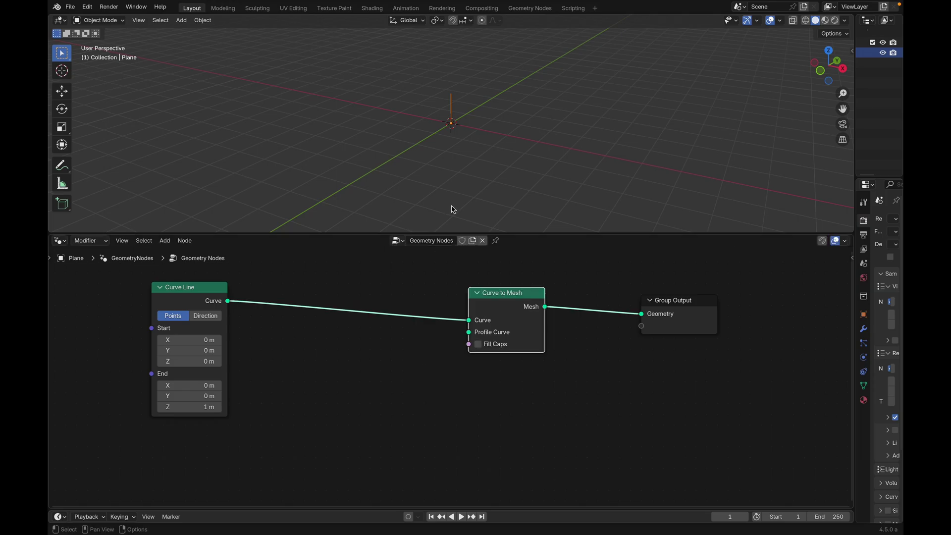
# - Add a Curve Circle node connected to the Profile Curve input of Curve to Mesh
pyautogui.press('KP_4')
pyautogui.press('KP_4')
pyautogui.moveTo(470, 333); pyautogui.dragTo(402, 425)
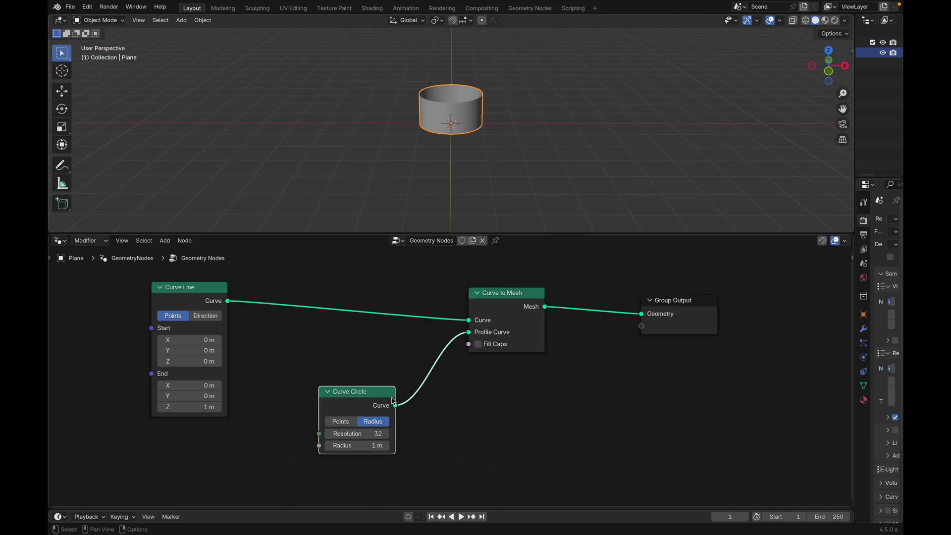
pyautogui.press('KP_1')
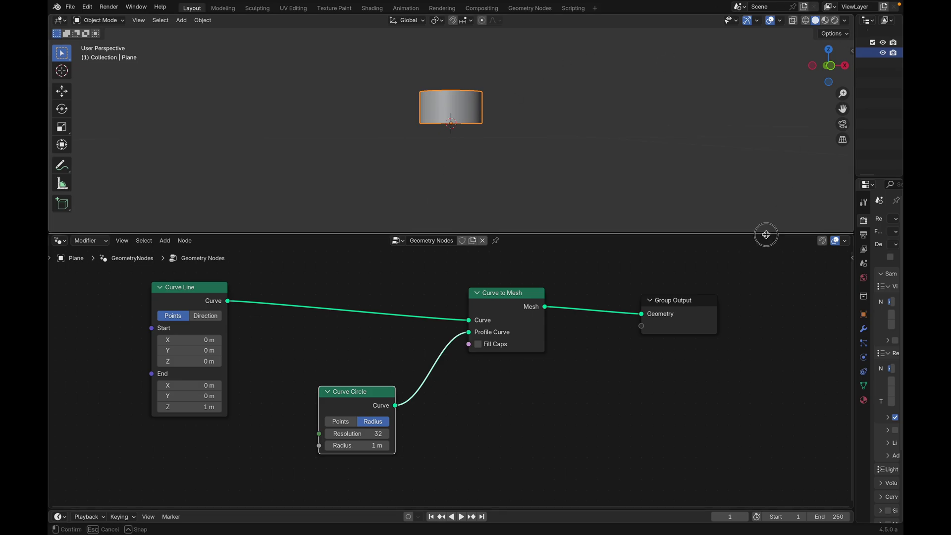
# - Split the node editor into two side-by-side areas below an enlarged 3D viewport, and set the viewport to rendered shading
pyautogui.moveTo(767, 239); pyautogui.dragTo(767, 278)
pyautogui.moveTo(618, 164); pyautogui.dragTo(852, 331, button='middle')
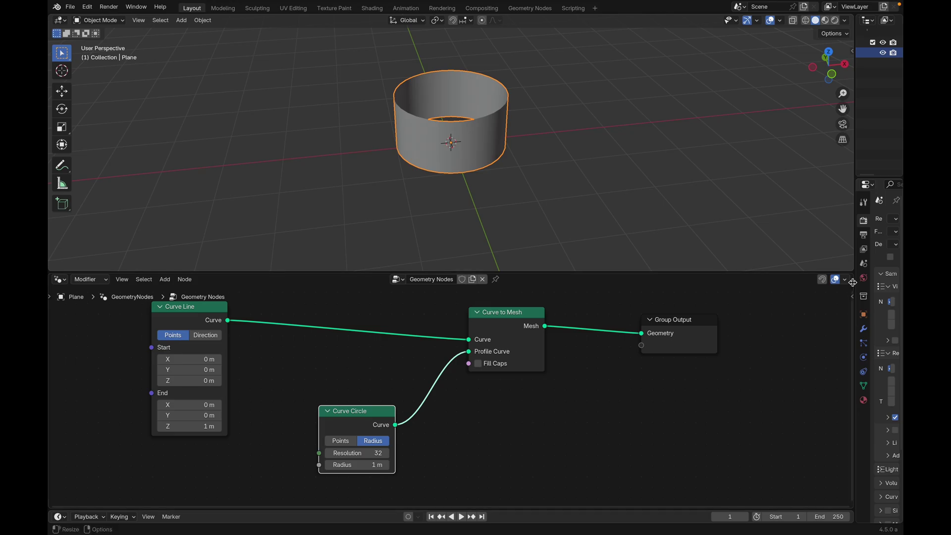
pyautogui.moveTo(851, 292); pyautogui.dragTo(468, 327)
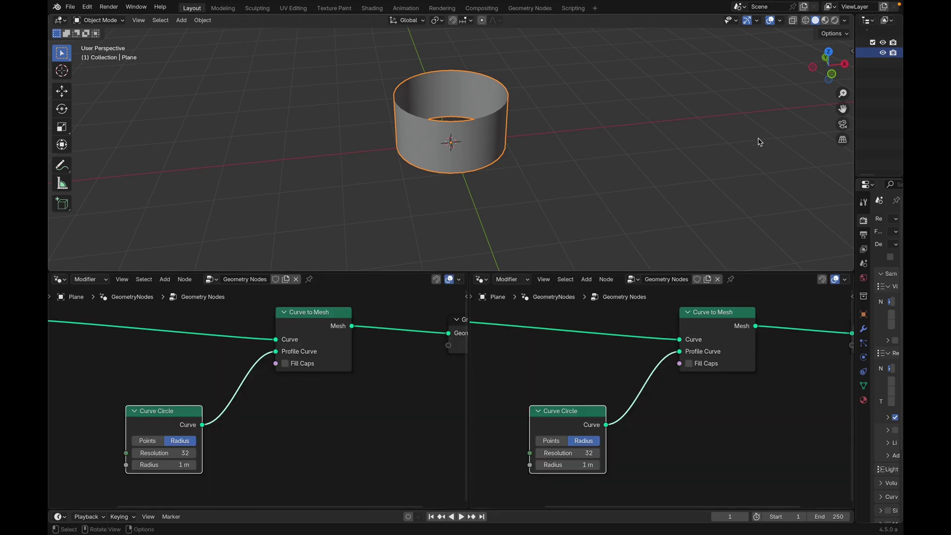
pyautogui.click(835, 20)
pyautogui.moveTo(540, 183); pyautogui.dragTo(618, 138, button='middle')
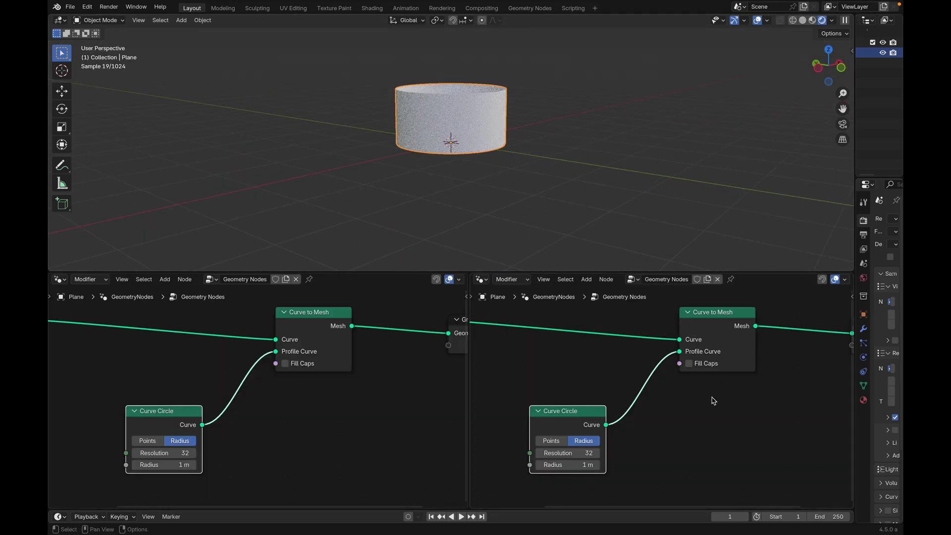
# - Turn the second node area into a Shader Editor and create a new material for the plane object
pyautogui.hotkey('shift', 'a')
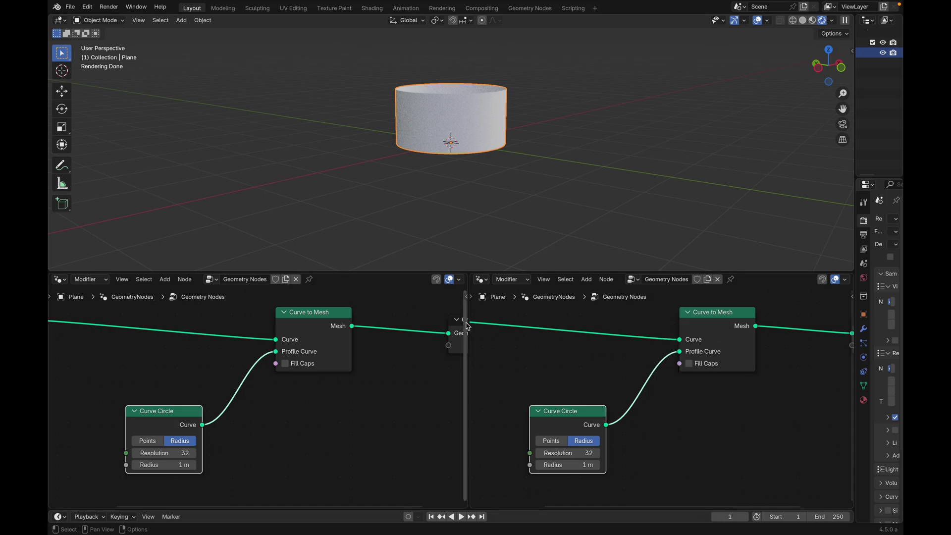
pyautogui.click(482, 279)
pyautogui.click(503, 365)
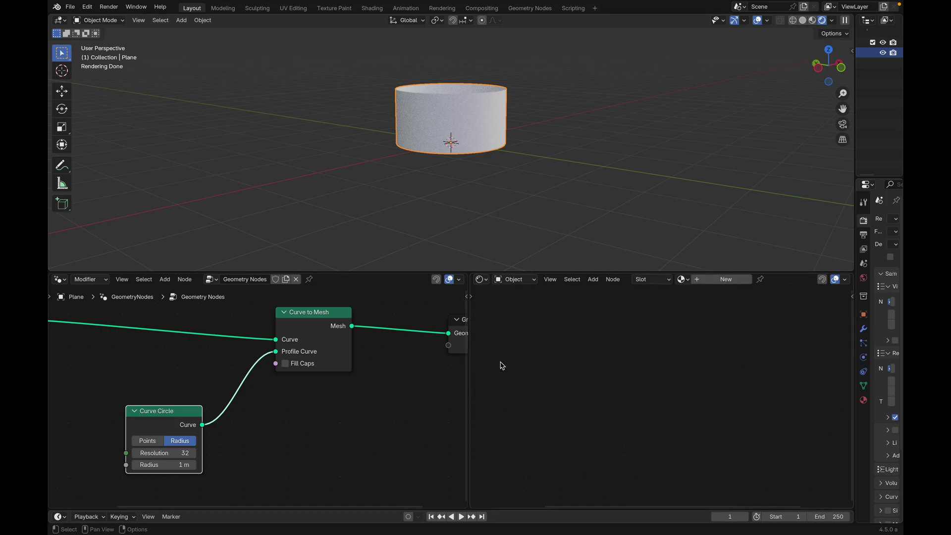
pyautogui.click(728, 279)
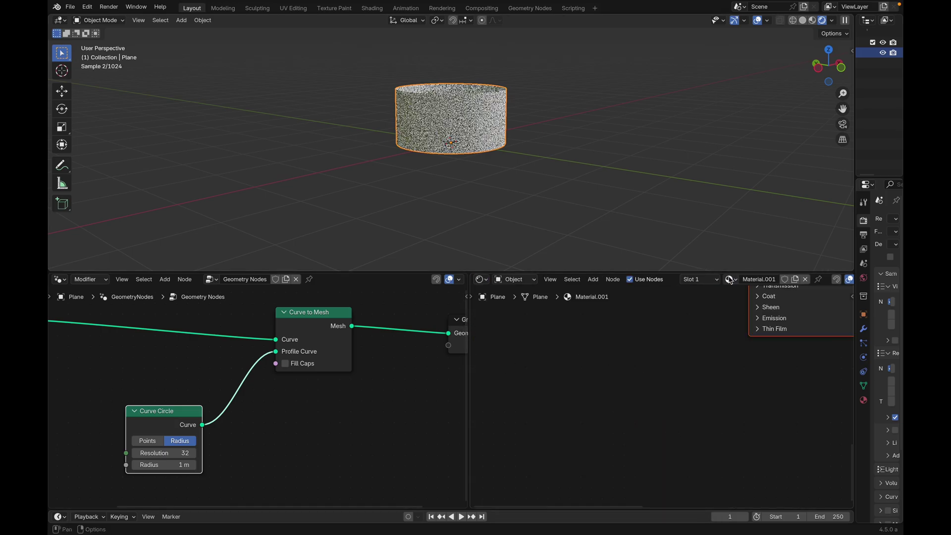
# - Insert a Set Material node between Curve to Mesh and Group Output, and assign it the new material renamed to UV Test
pyautogui.hotkey('shift', 'a')
pyautogui.write('setm')
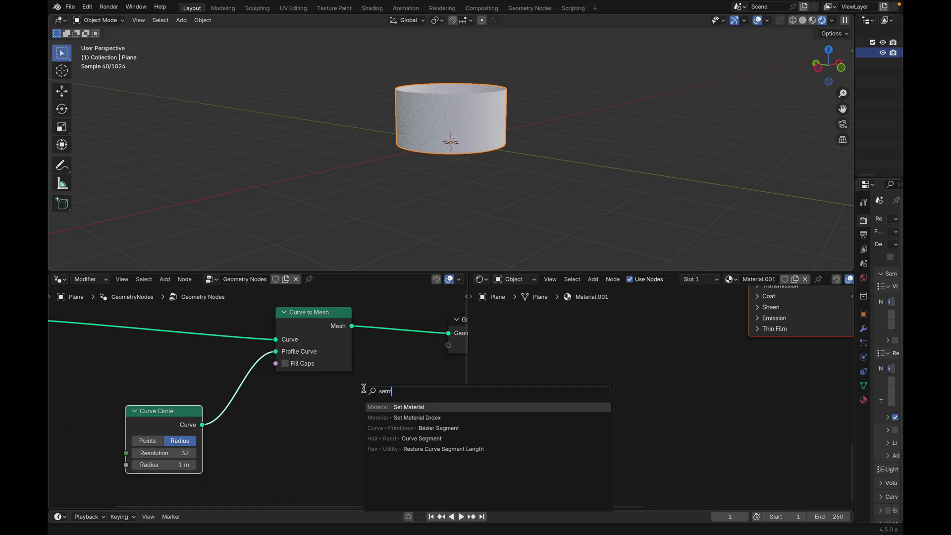
pyautogui.press('Return')
pyautogui.click(369, 418)
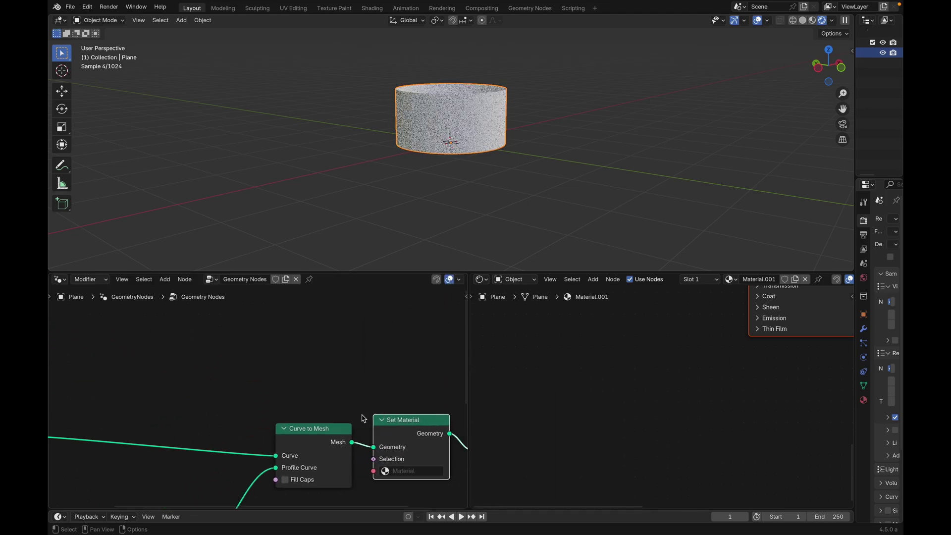
pyautogui.scroll(3, 719, 397)
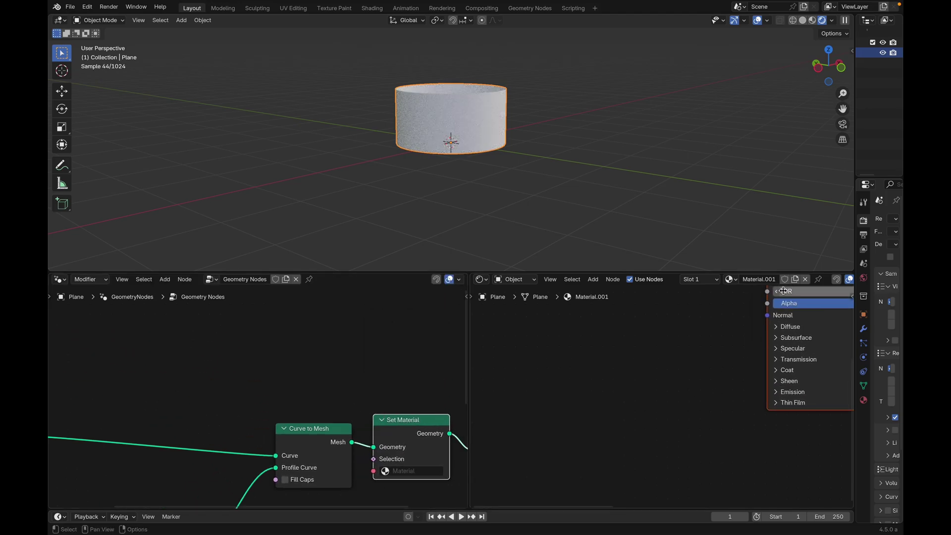
pyautogui.click(764, 278)
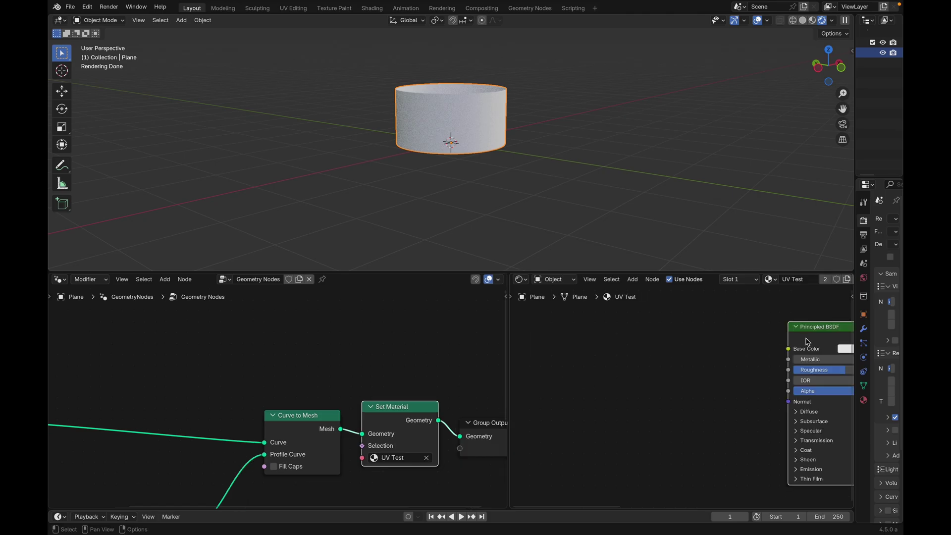
# - Add an Image Texture with Mapping and Texture Coordinate nodes to the Principled BSDF's Base Color, and give the Shader Editor more width
pyautogui.hotkey('ctrl', 't')
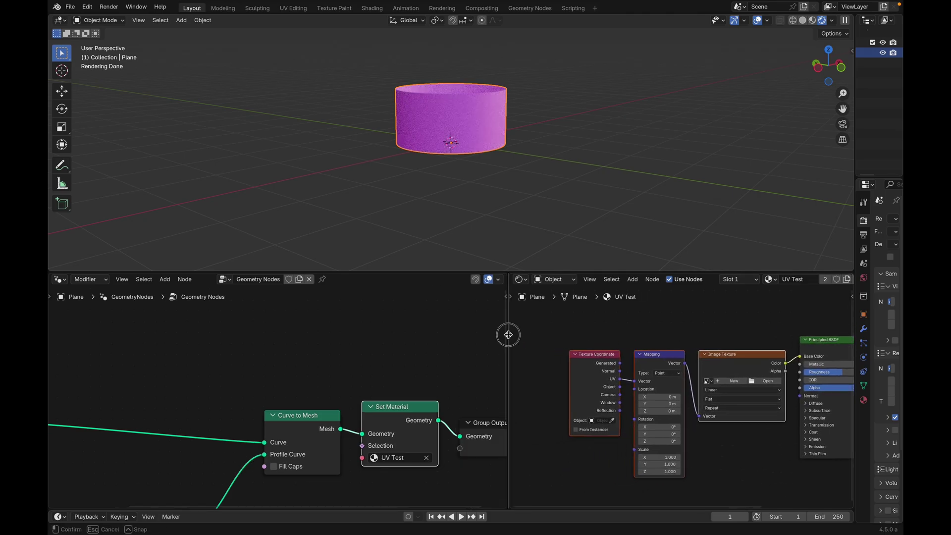
pyautogui.moveTo(508, 334); pyautogui.dragTo(463, 340)
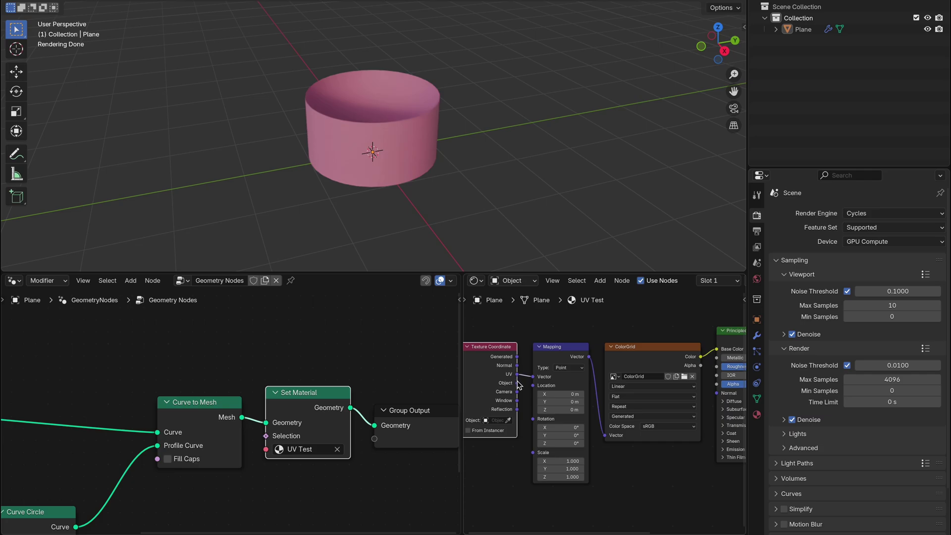
# - Try driving the Mapping node's Vector with Object texture coordinates and inspect the texture on the cylinder
pyautogui.moveTo(517, 383); pyautogui.dragTo(534, 378)
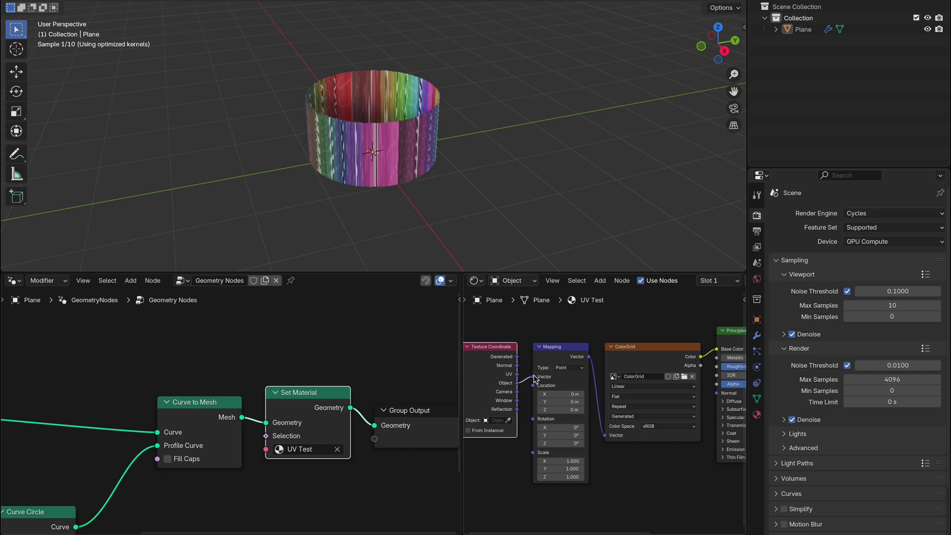
pyautogui.moveTo(489, 193); pyautogui.dragTo(489, 236, button='middle')
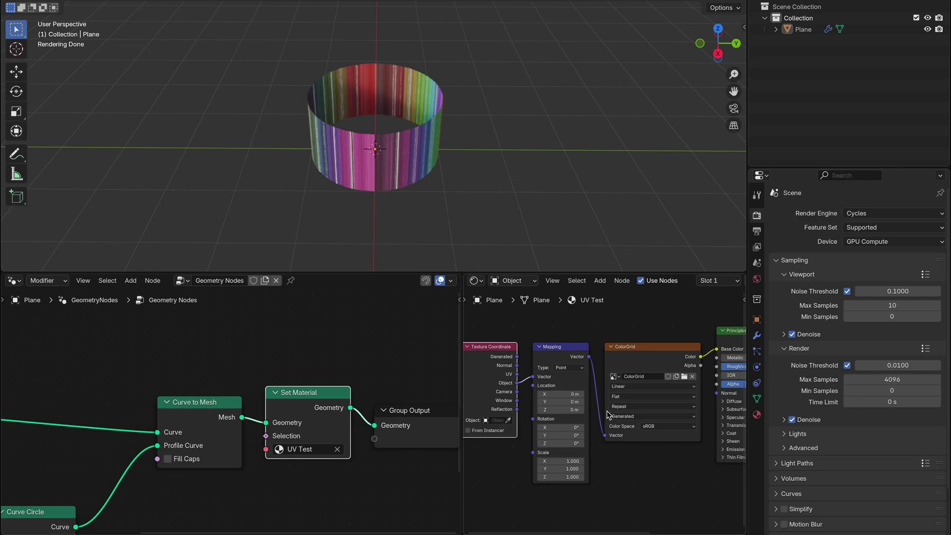
# - Replace the Texture Coordinate node with an Attribute node, connecting its Vector output to the Mapping node's Vector input
pyautogui.moveTo(229, 384); pyautogui.dragTo(276, 359, button='middle')
pyautogui.moveTo(469, 397); pyautogui.dragTo(490, 365, button='middle')
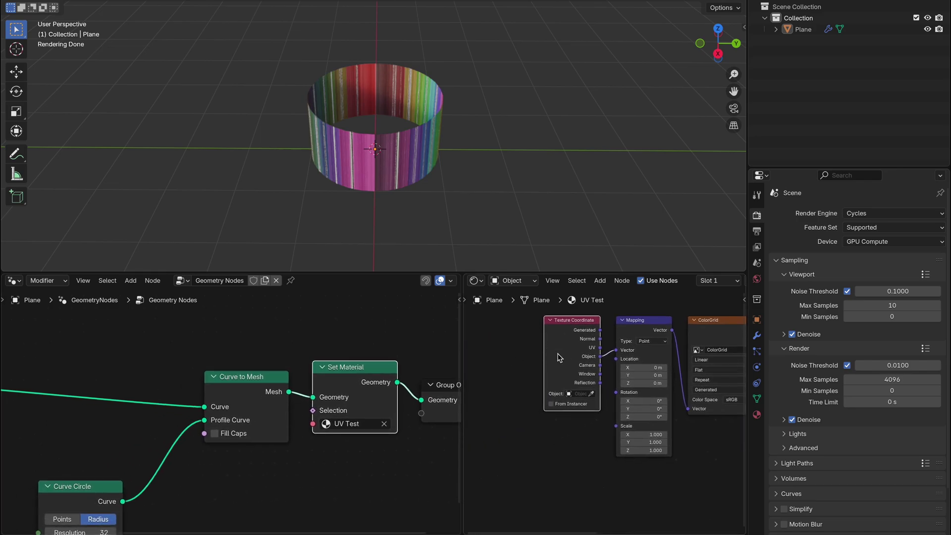
pyautogui.press('x')
pyautogui.hotkey('shift', 'a')
pyautogui.write('a')
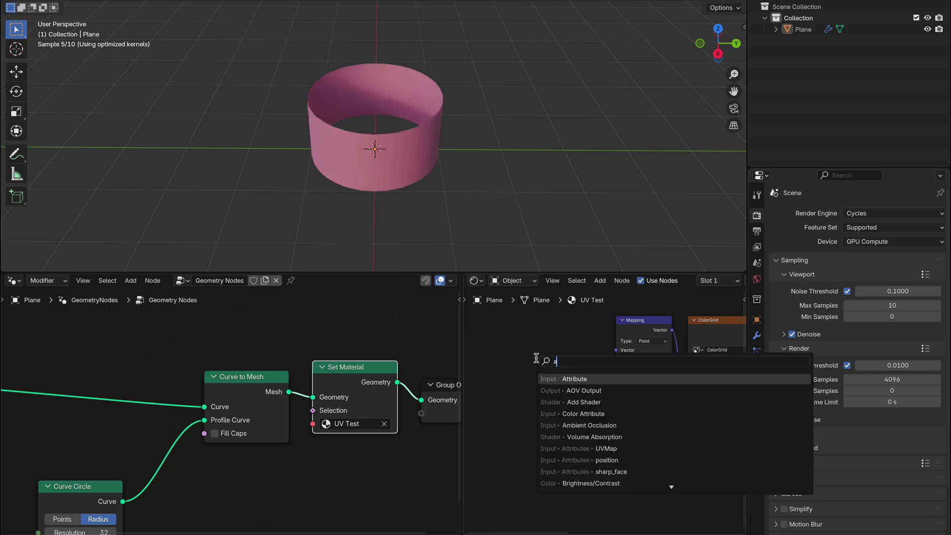
pyautogui.press('Return')
pyautogui.click(554, 331)
pyautogui.moveTo(576, 354); pyautogui.dragTo(616, 349)
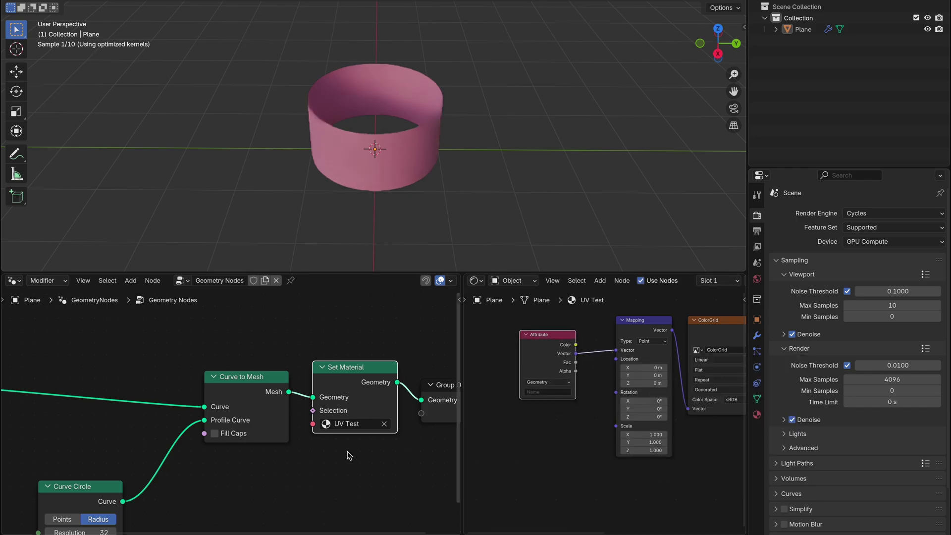
# - Widen the geometry node editor and space out the Curve Line, Curve Circle and Curve to Mesh nodes
pyautogui.moveTo(348, 455); pyautogui.dragTo(412, 436, button='middle')
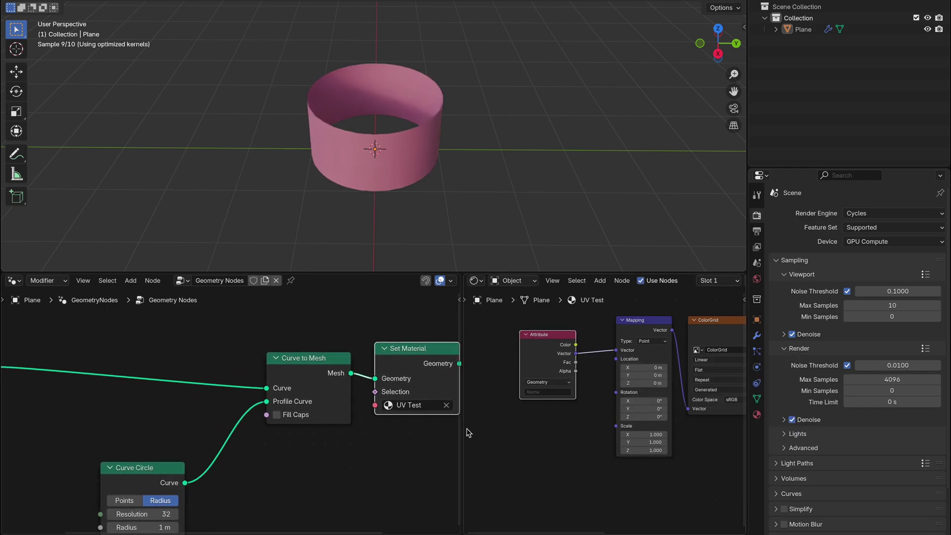
pyautogui.moveTo(461, 429); pyautogui.dragTo(702, 450)
pyautogui.moveTo(748, 134); pyautogui.dragTo(880, 139)
pyautogui.scroll(-3, 498, 386)
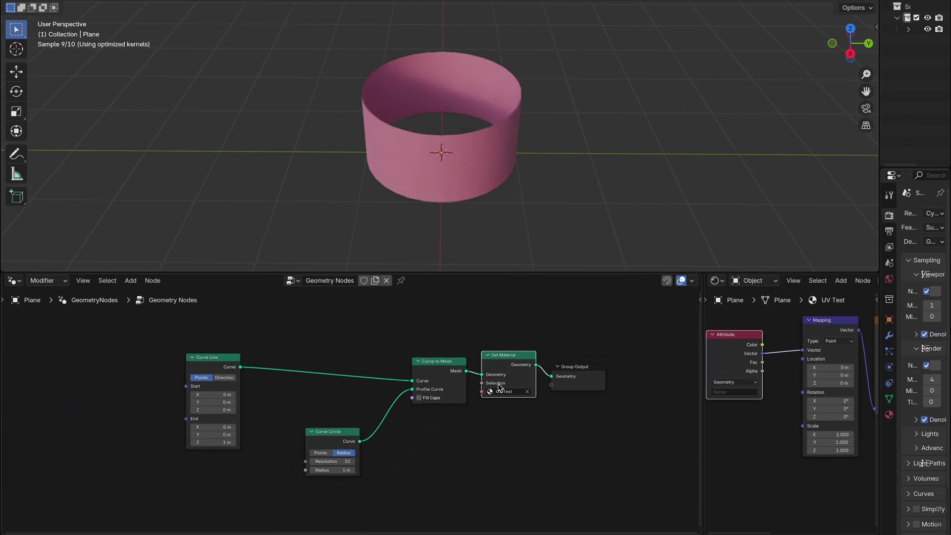
pyautogui.moveTo(499, 384); pyautogui.dragTo(524, 374, button='middle')
pyautogui.moveTo(242, 350); pyautogui.dragTo(245, 331)
pyautogui.moveTo(358, 425); pyautogui.dragTo(240, 449)
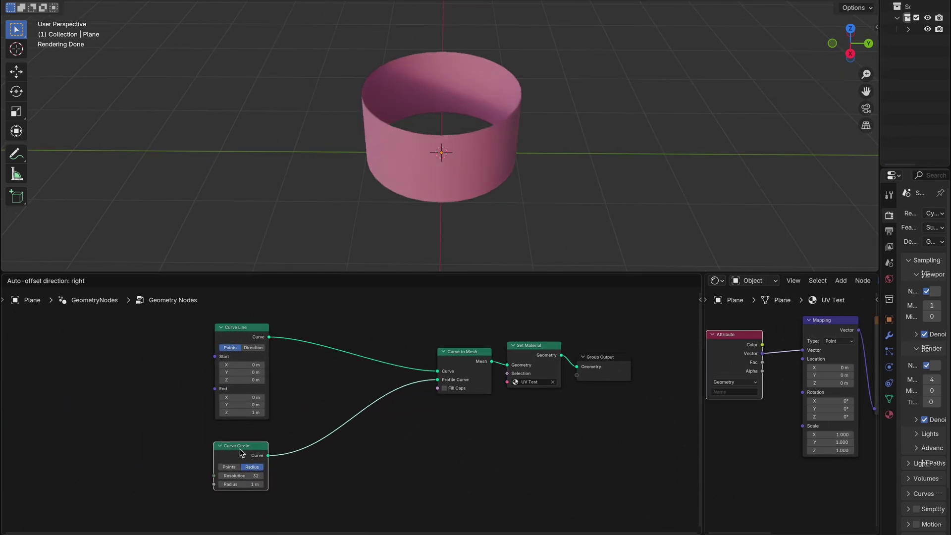
pyautogui.moveTo(467, 353); pyautogui.dragTo(433, 347)
# - Insert a Capture Attribute node between Curve Line and Curve to Mesh
pyautogui.hotkey('shift', 'a')
pyautogui.moveTo(432, 349)
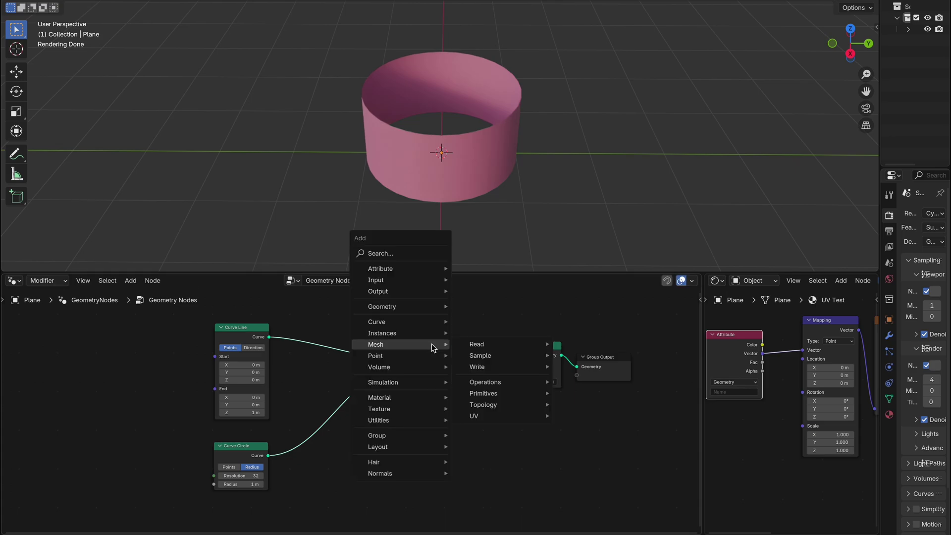
pyautogui.write('capture')
pyautogui.press('Return')
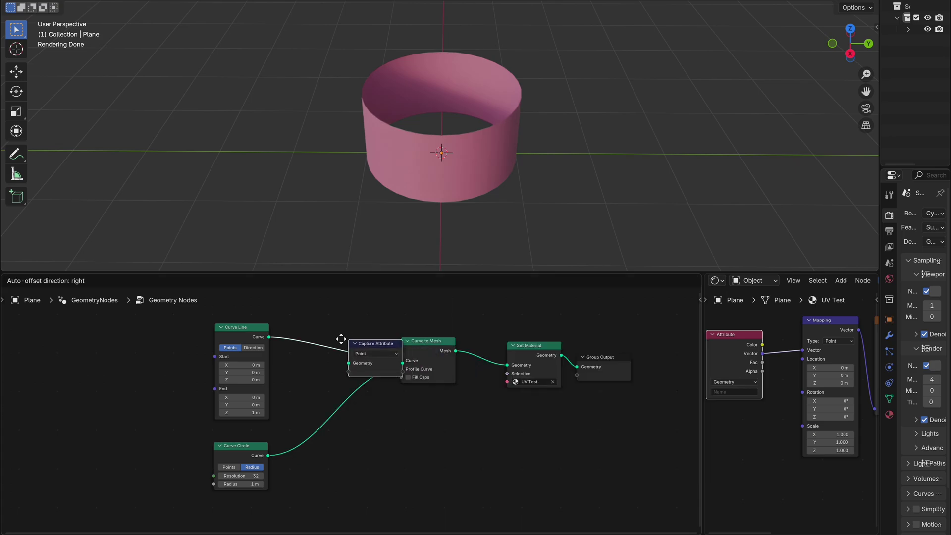
pyautogui.click(317, 335)
# - Duplicate the Capture Attribute node onto the link from Curve Circle to the Profile Curve input
pyautogui.hotkey('shift', 'd')
pyautogui.click(355, 440)
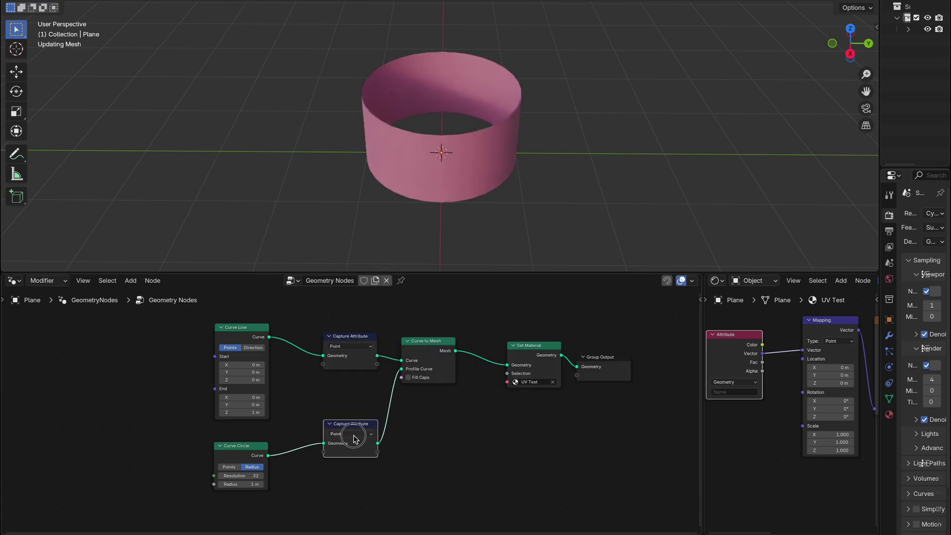
pyautogui.moveTo(340, 439); pyautogui.dragTo(320, 449)
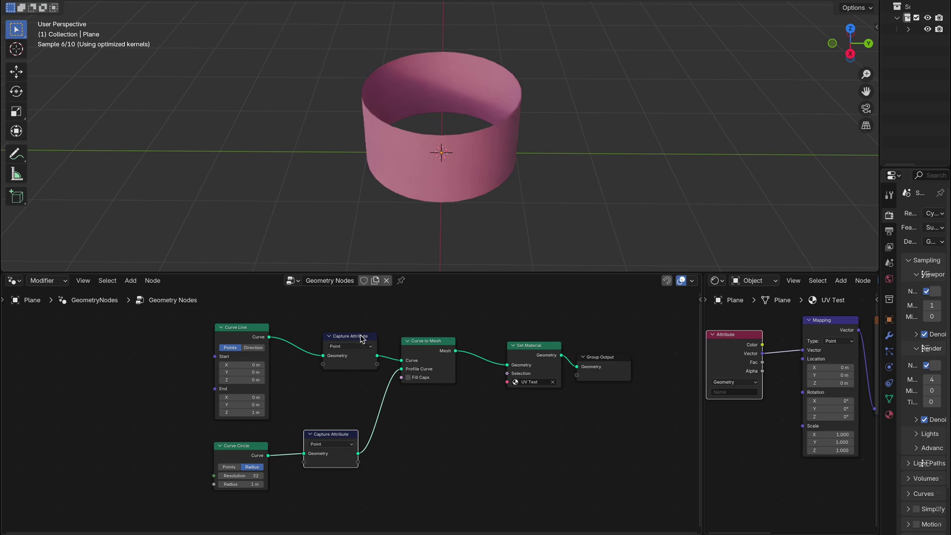
# - Make room after Curve to Mesh and insert a Store Named Attribute node before Set Material
pyautogui.moveTo(361, 339); pyautogui.dragTo(335, 337)
pyautogui.moveTo(418, 350); pyautogui.dragTo(400, 349)
pyautogui.hotkey('shift', 'a')
pyautogui.write('Sto')
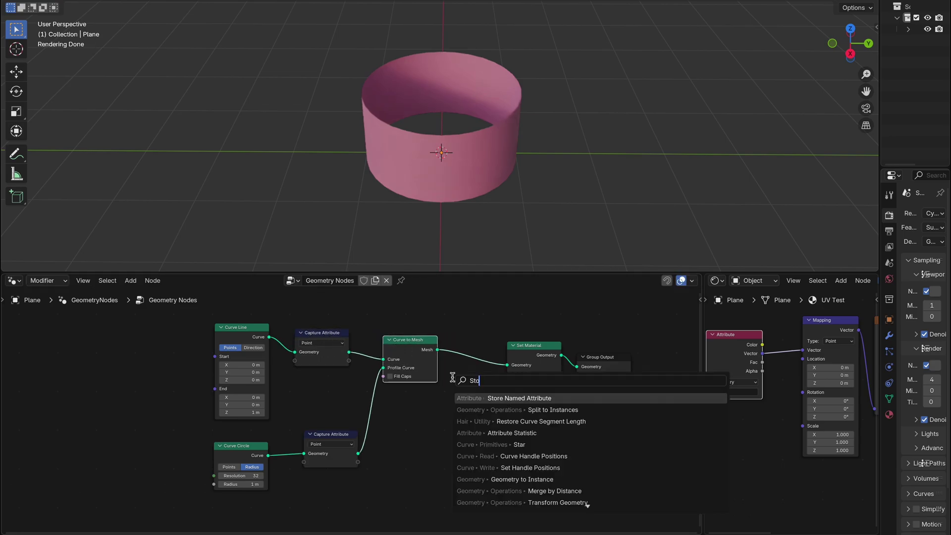
pyautogui.press('Return')
pyautogui.click(453, 341)
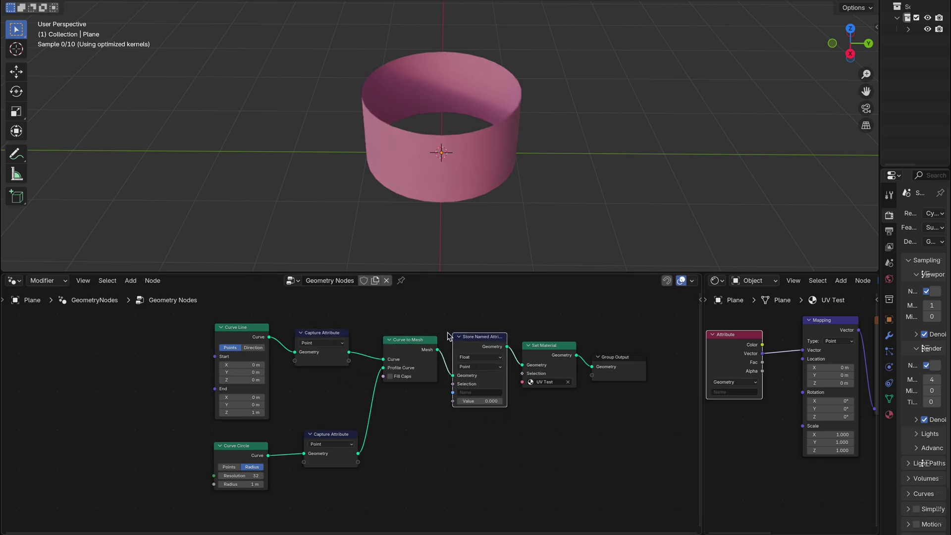
# - Set the Store Named Attribute node's data type to Vector
pyautogui.click(488, 357)
pyautogui.click(488, 385)
pyautogui.click(489, 358)
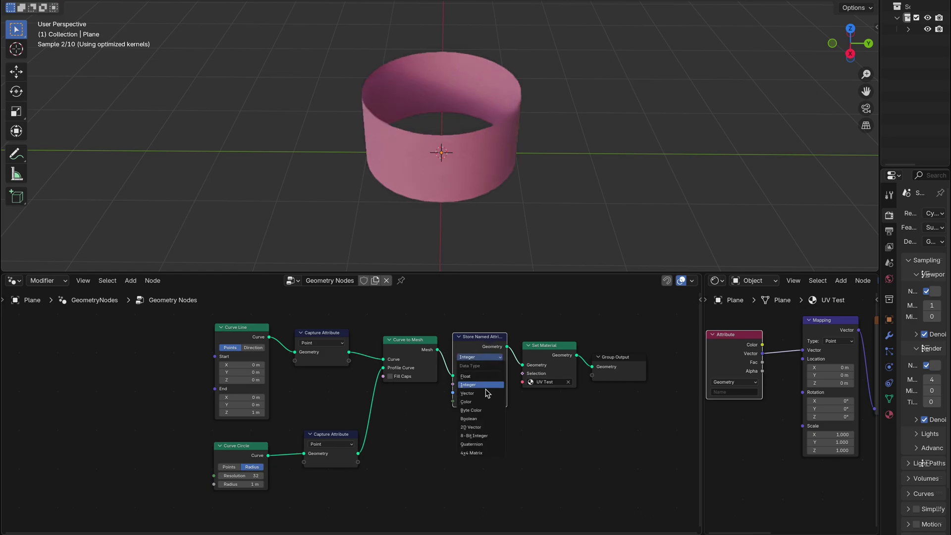
pyautogui.click(488, 393)
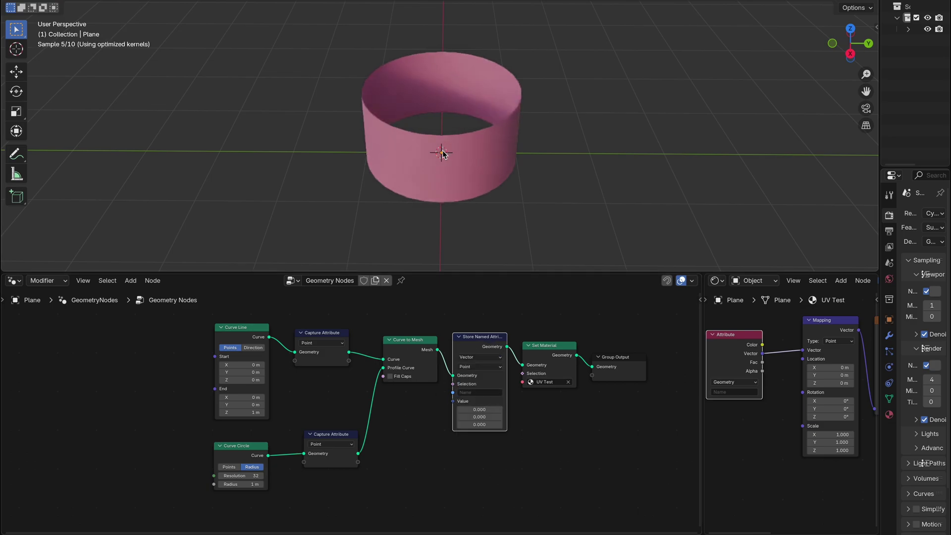
pyautogui.moveTo(453, 139); pyautogui.dragTo(457, 103, button='middle')
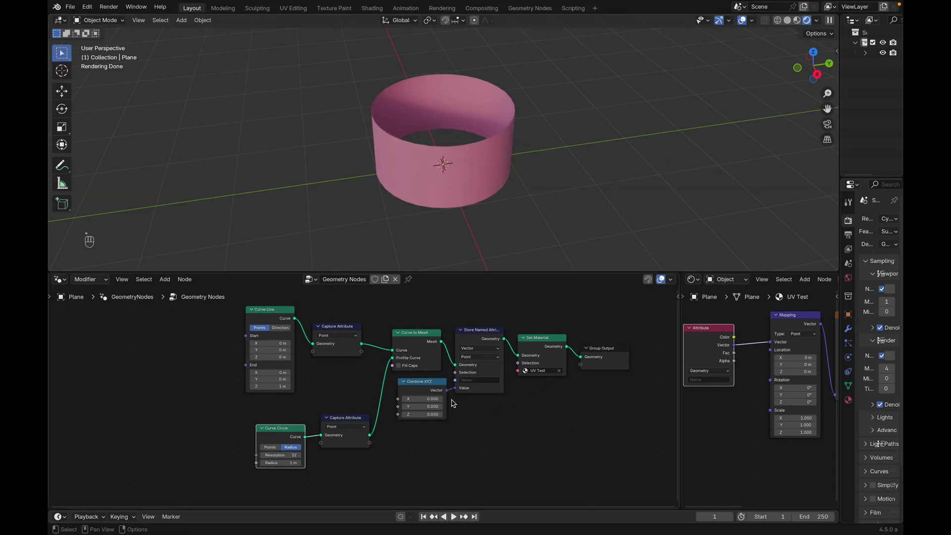
# - Add a Spline Parameter node between the two Capture Attribute nodes and capture its Factor in both of them
pyautogui.scroll(1, 367, 399)
pyautogui.hotkey('shift', 'a')
pyautogui.write('spline')
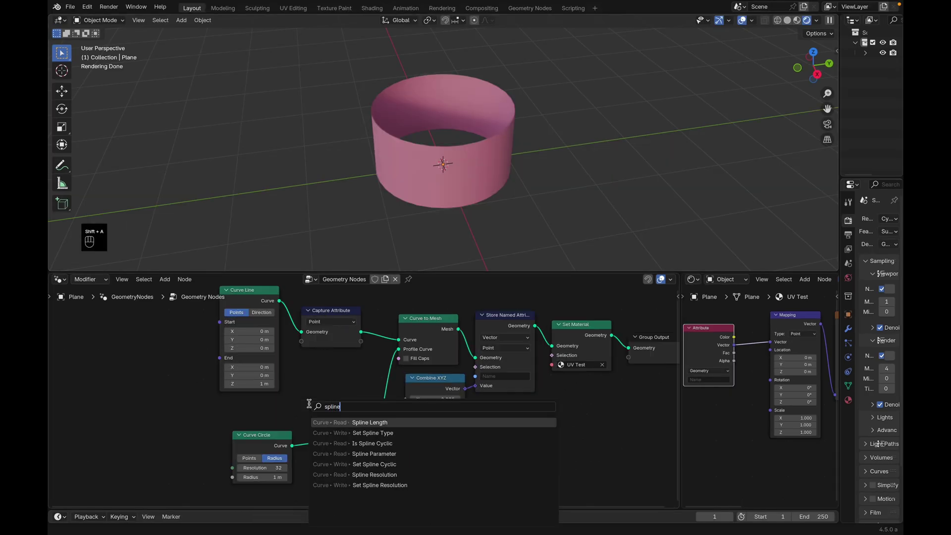
pyautogui.press('Down')
pyautogui.press('Down')
pyautogui.press('Down')
pyautogui.press('Down')
pyautogui.press('Return')
pyautogui.click(294, 330)
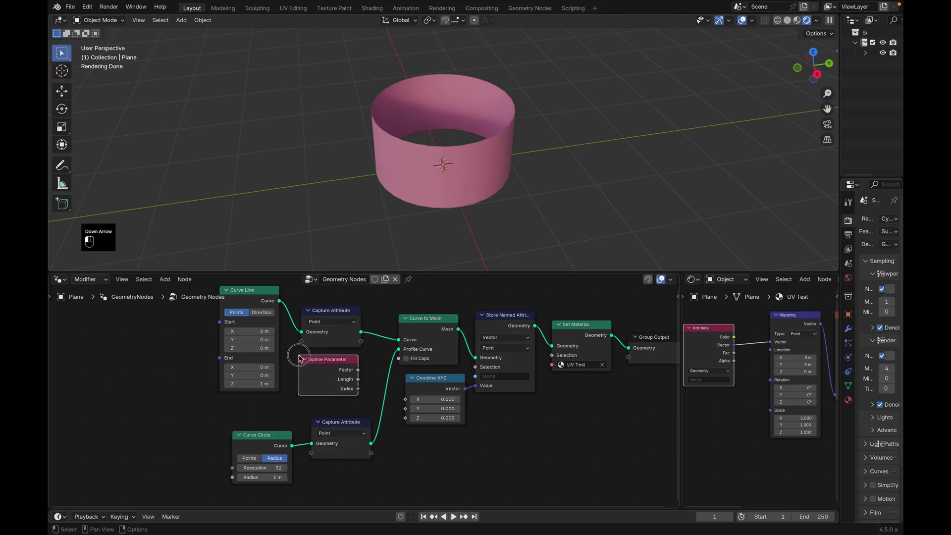
pyautogui.moveTo(357, 369); pyautogui.dragTo(311, 454)
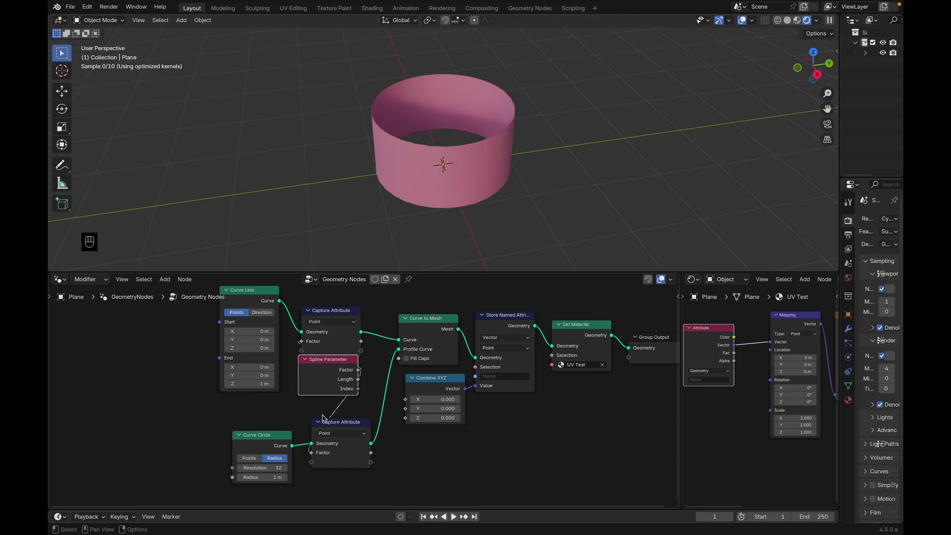
pyautogui.moveTo(340, 367); pyautogui.dragTo(343, 376)
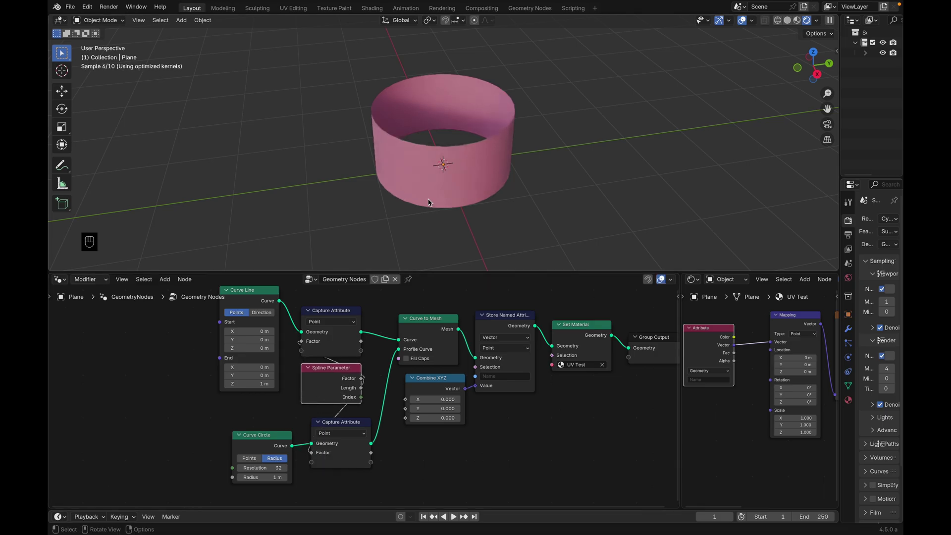
# - Attach a Viewer node to the Curve Line output and inspect the line inside the cylinder
pyautogui.moveTo(429, 203); pyautogui.dragTo(429, 199, button='middle')
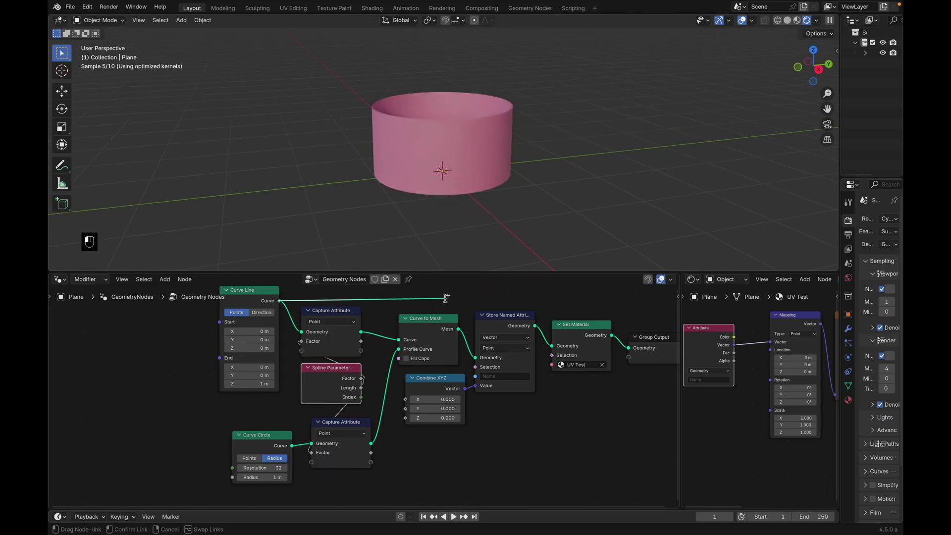
pyautogui.hotkey('shift', 'a')
pyautogui.write('view')
pyautogui.press('Return')
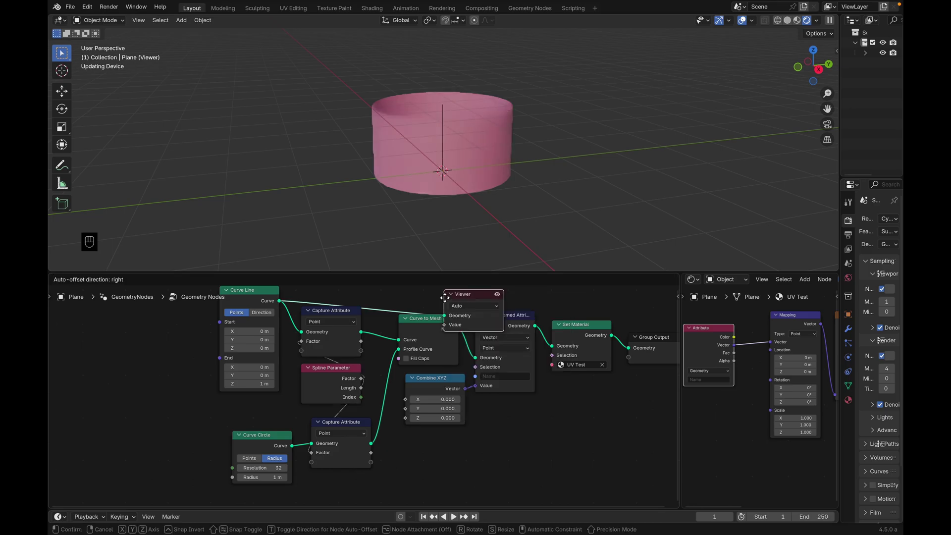
pyautogui.click(445, 291)
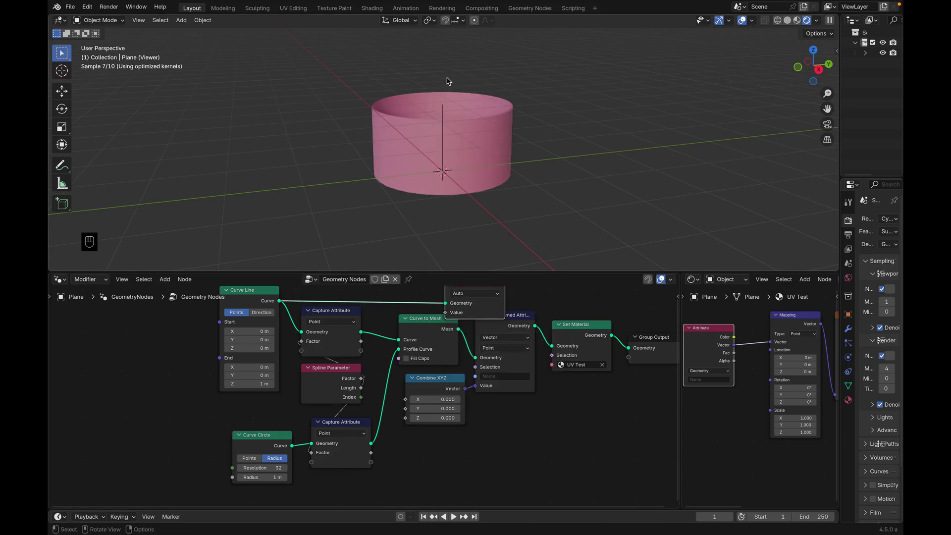
pyautogui.moveTo(450, 202); pyautogui.dragTo(448, 193, button='middle')
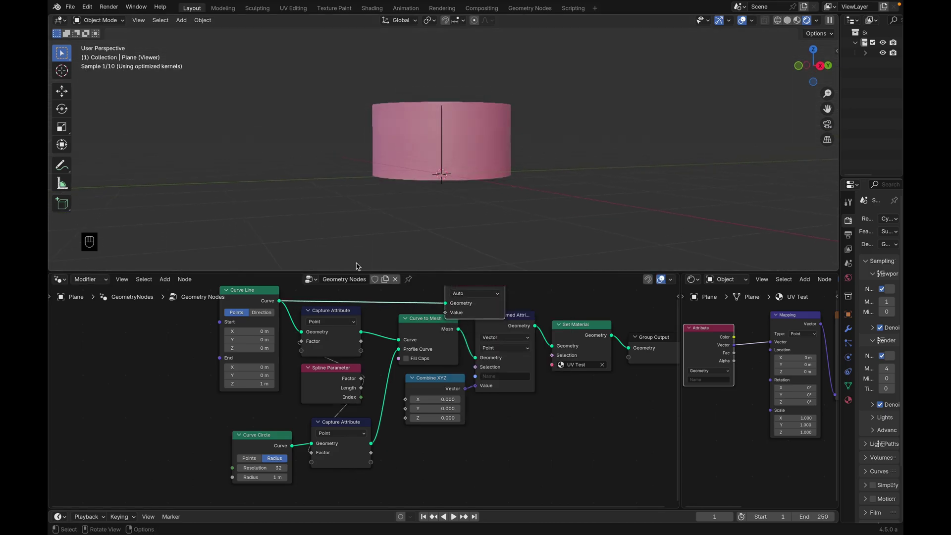
pyautogui.click(262, 299)
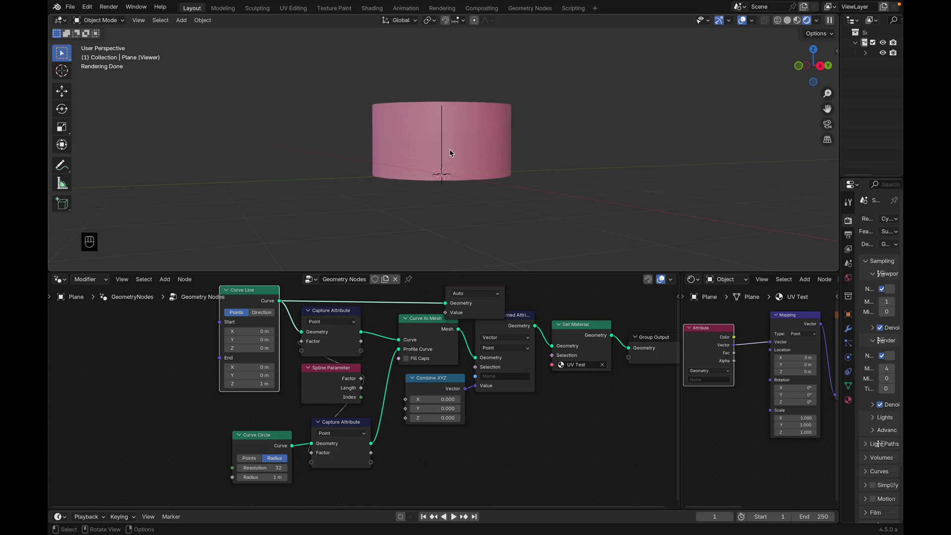
pyautogui.moveTo(448, 165); pyautogui.dragTo(446, 188, button='middle')
# - Slightly reposition the Spline Parameter and Curve Circle nodes, then look at the cylinder from above
pyautogui.click(333, 388)
pyautogui.press('g')
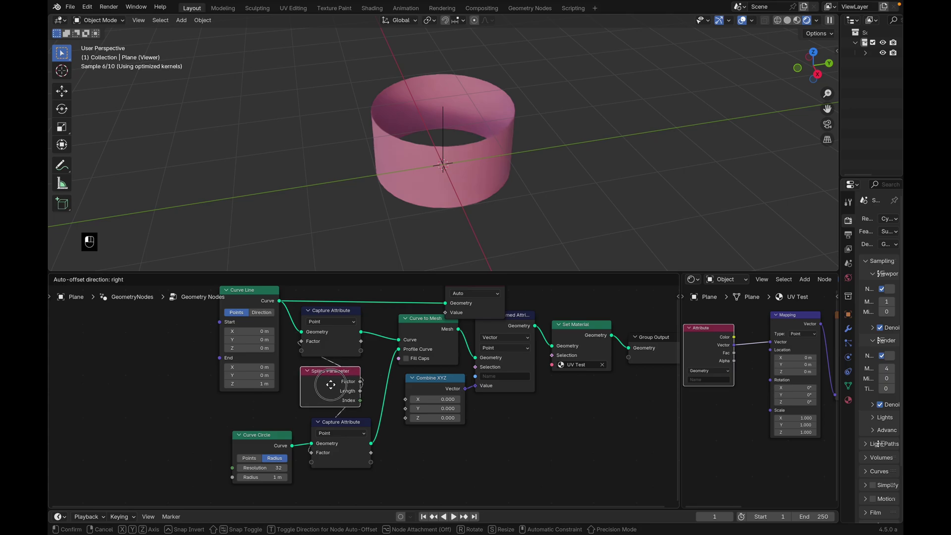
pyautogui.click(331, 388)
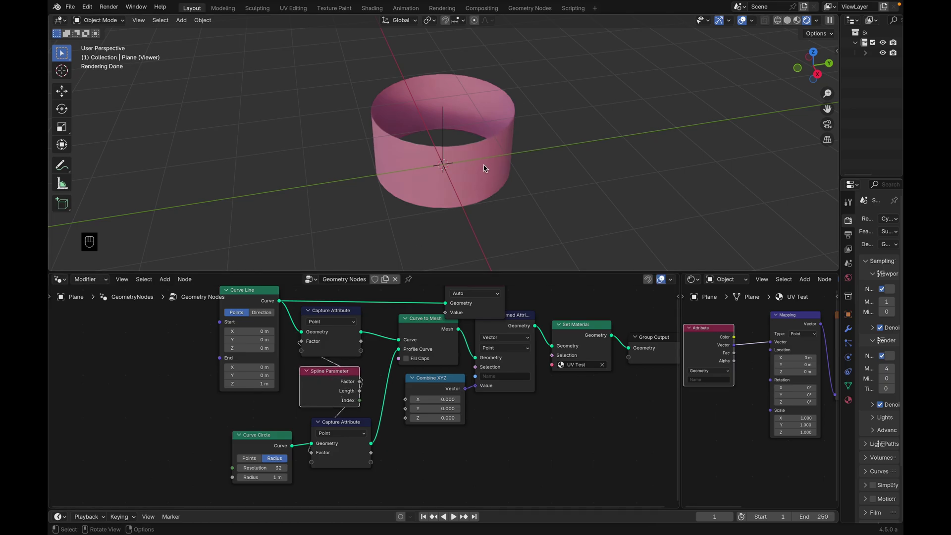
pyautogui.moveTo(484, 169); pyautogui.dragTo(483, 148, button='middle')
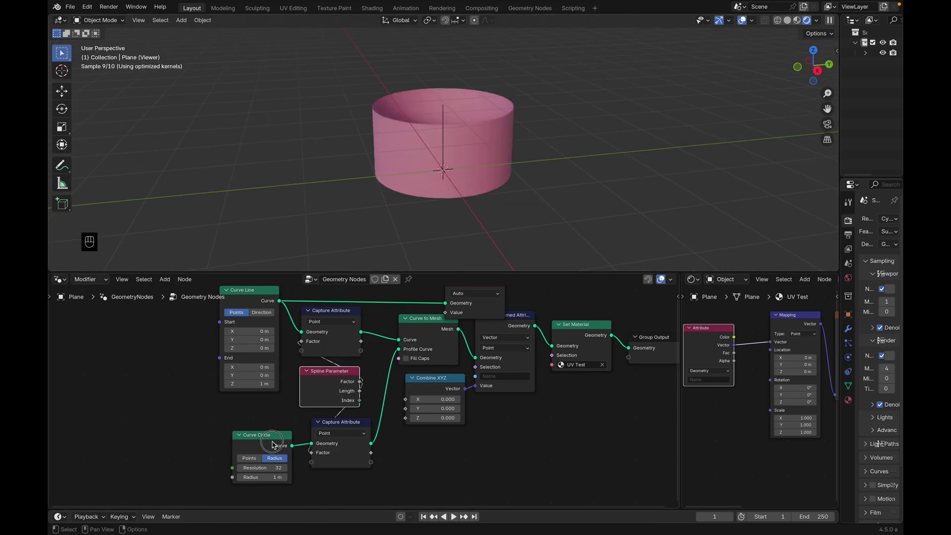
pyautogui.moveTo(273, 445); pyautogui.dragTo(278, 445)
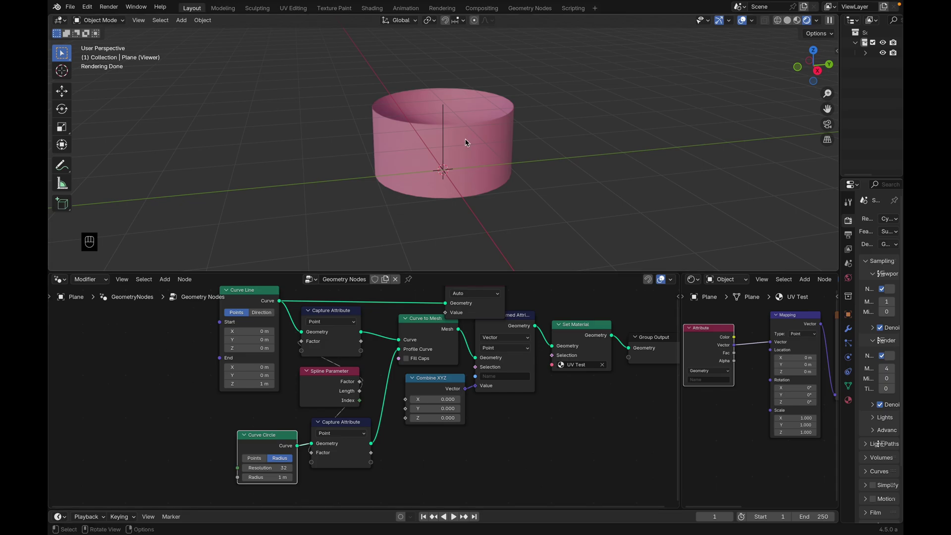
pyautogui.moveTo(466, 142); pyautogui.dragTo(465, 154, button='middle')
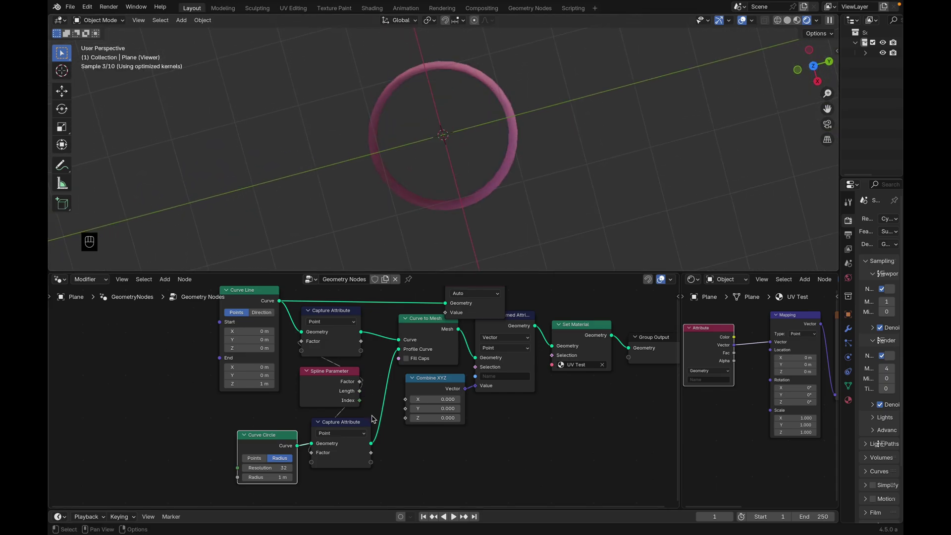
# - Feed the Curve Circle output into the Viewer's Geometry input and select the Plane object to highlight the circle
pyautogui.moveTo(336, 435); pyautogui.dragTo(332, 452, button='middle')
pyautogui.moveTo(294, 462); pyautogui.dragTo(441, 353)
pyautogui.moveTo(484, 155); pyautogui.dragTo(485, 119, button='middle')
pyautogui.hscroll(2, 856, 46)
pyautogui.click(855, 53)
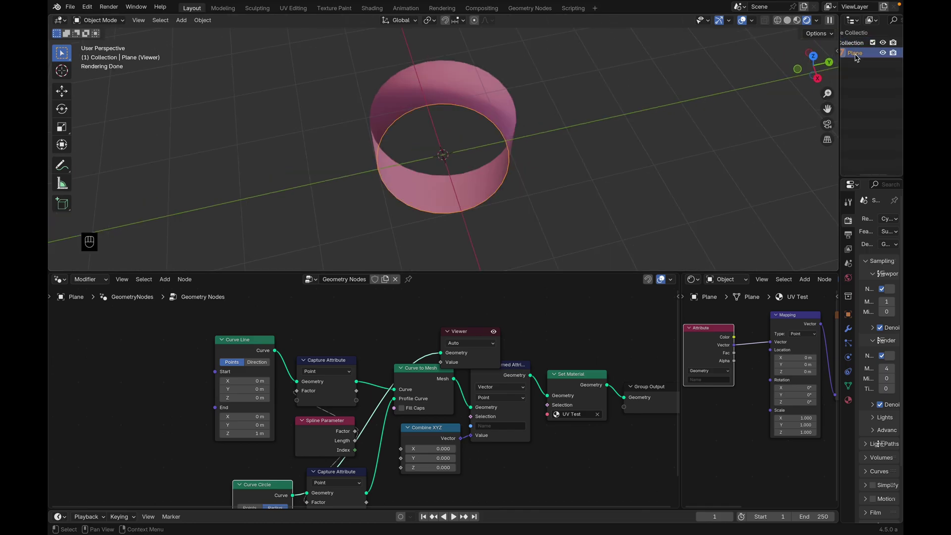
pyautogui.moveTo(637, 131); pyautogui.dragTo(639, 133, button='middle')
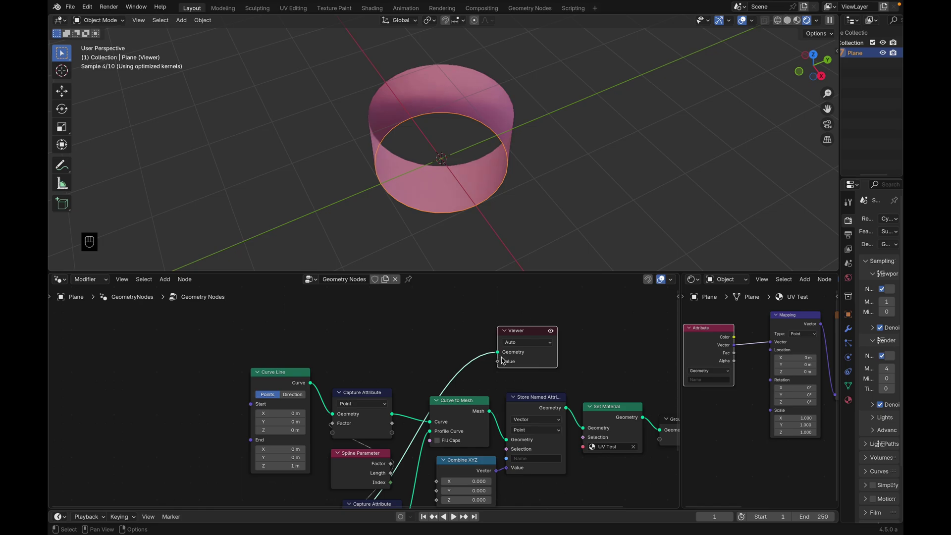
# - Add an Index node connected to the Viewer's Value input
pyautogui.moveTo(499, 361); pyautogui.dragTo(445, 344)
pyautogui.write('inbo')
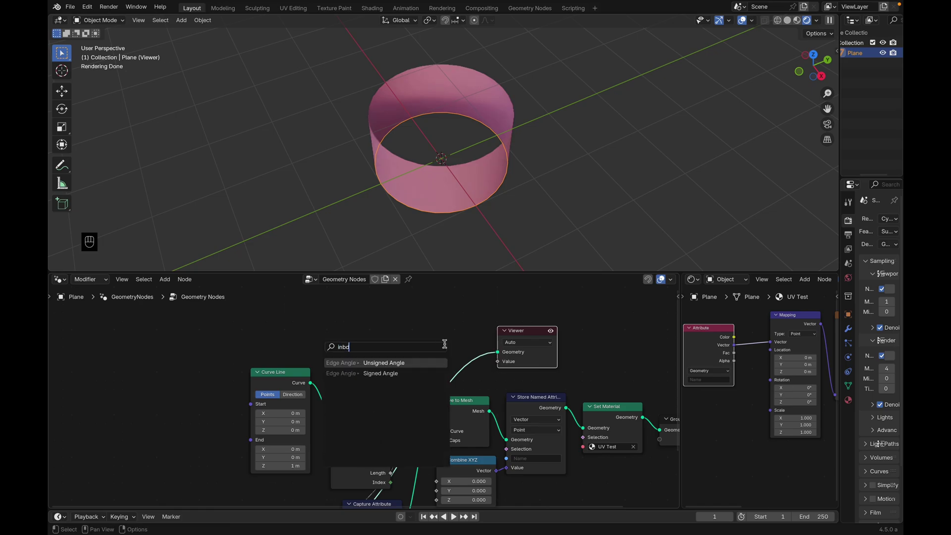
pyautogui.press('BackSpace')
pyautogui.press('BackSpace')
pyautogui.press('Down')
pyautogui.press('Return')
# - Enable the Attribute Text viewport overlay and examine the index numbering around the circle
pyautogui.click(753, 20)
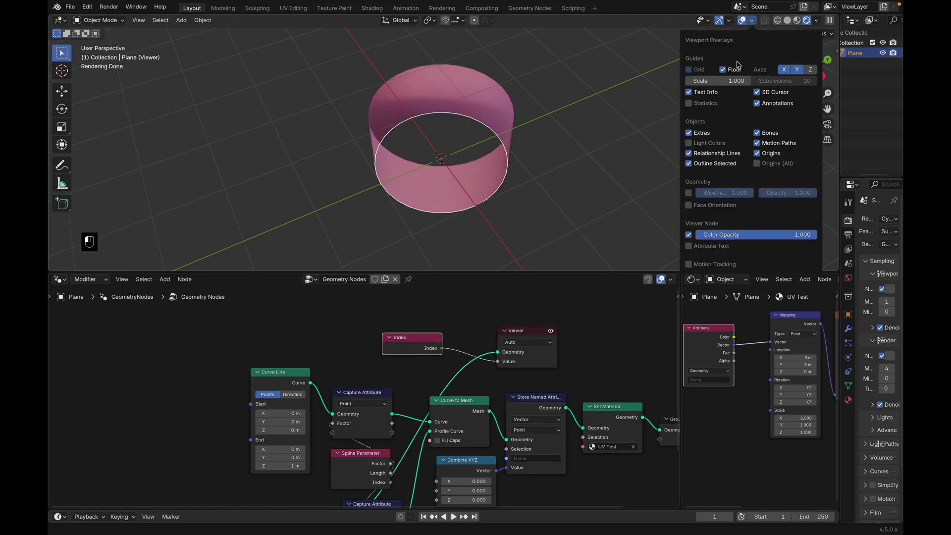
pyautogui.click(688, 247)
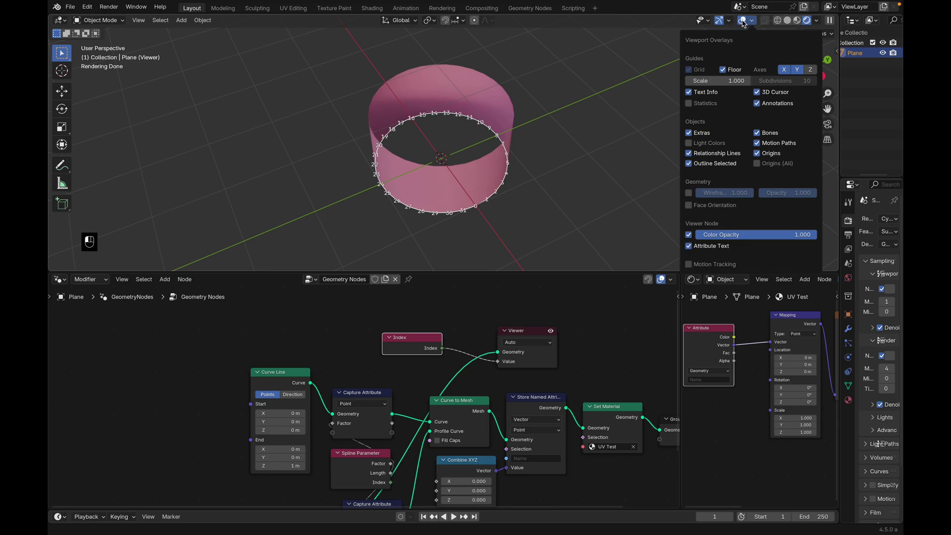
pyautogui.moveTo(634, 151); pyautogui.dragTo(649, 122, button='middle')
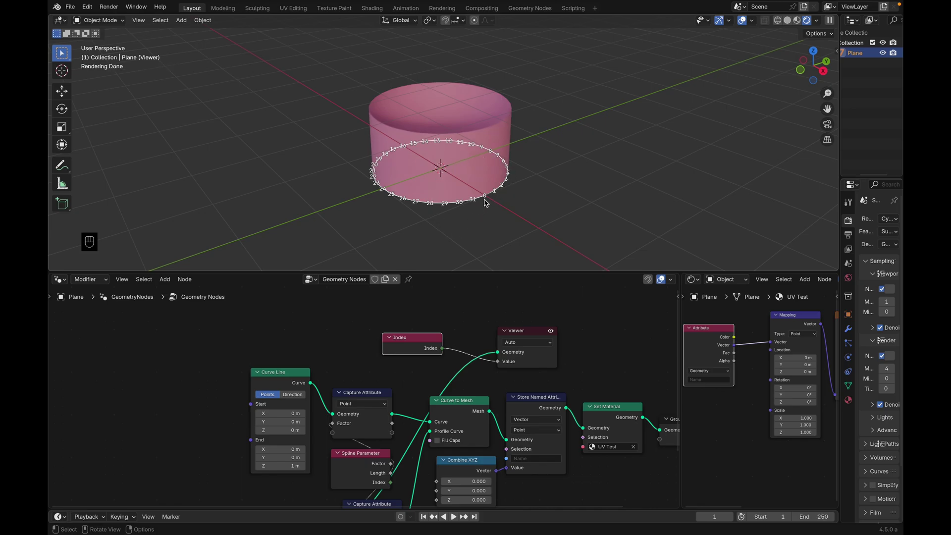
pyautogui.scroll(-4, 388, 441)
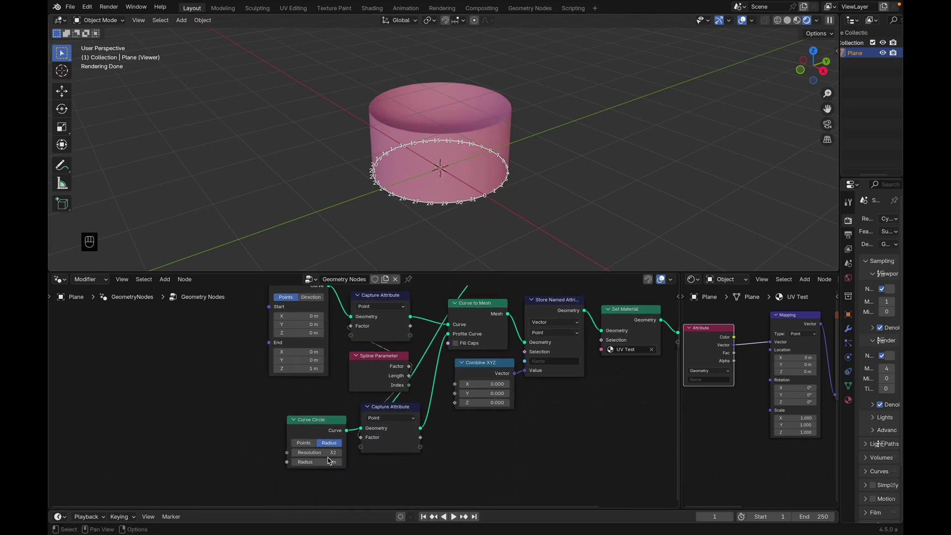
pyautogui.scroll(4, 403, 314)
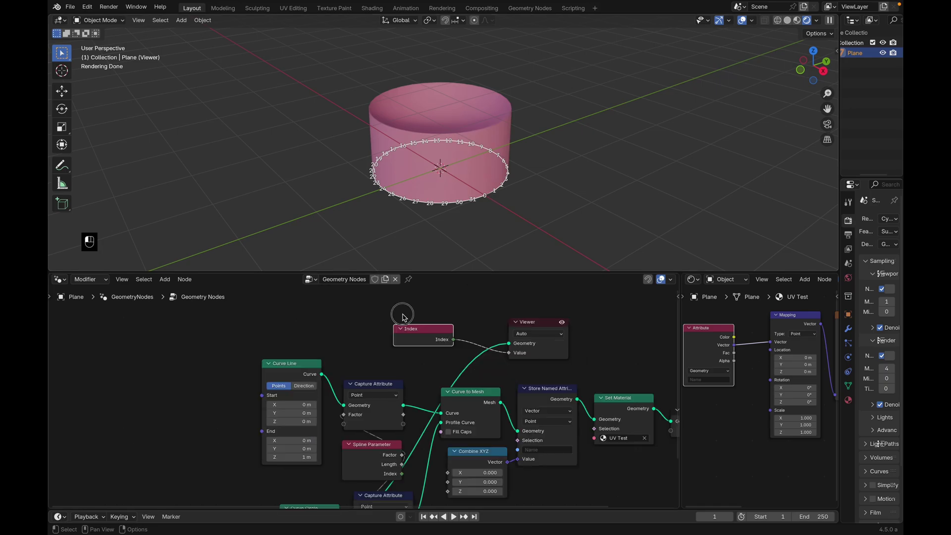
# - Delete the Index and Viewer nodes
pyautogui.moveTo(403, 314); pyautogui.dragTo(566, 350)
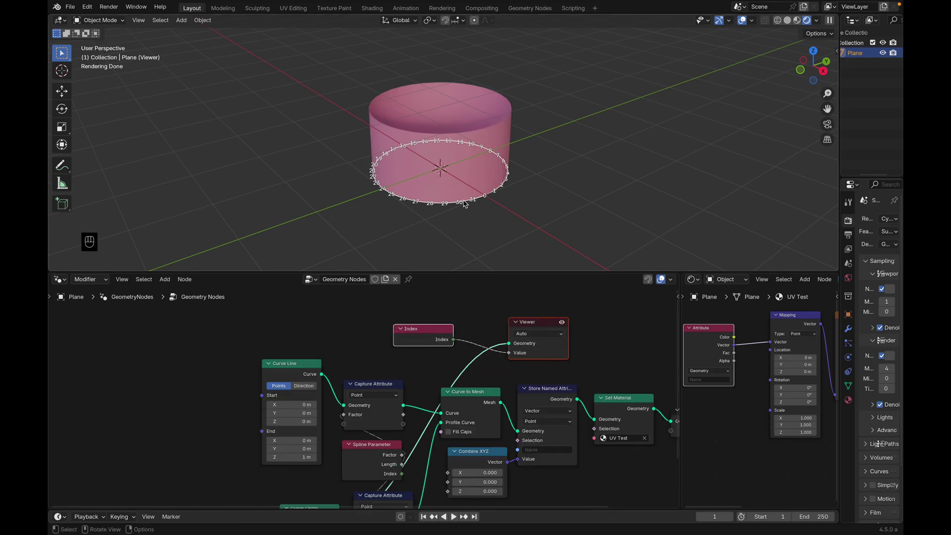
pyautogui.press('super+x')
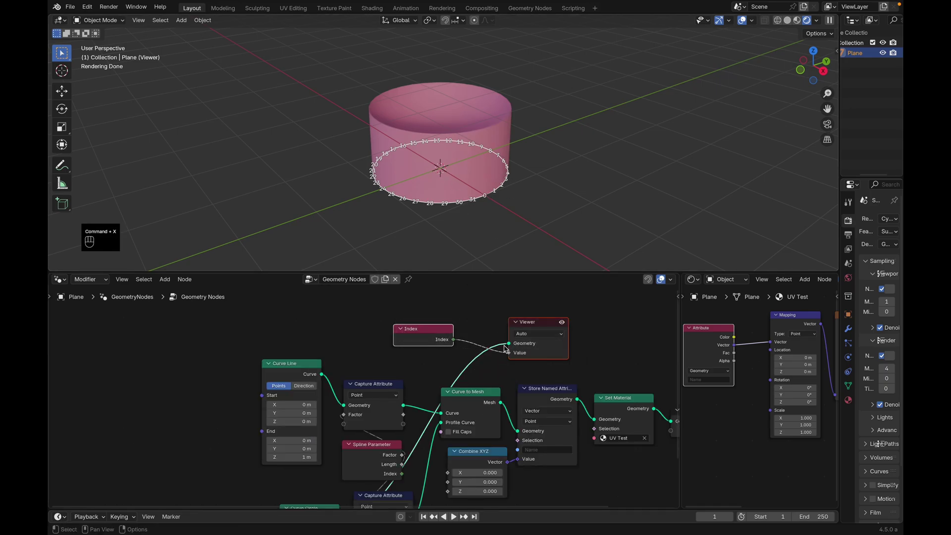
pyautogui.press('x')
# - Connect the Curve Line's captured Factor to X and the Curve Circle's captured Factor to Y on Combine XYZ
pyautogui.scroll(-4, 465, 373)
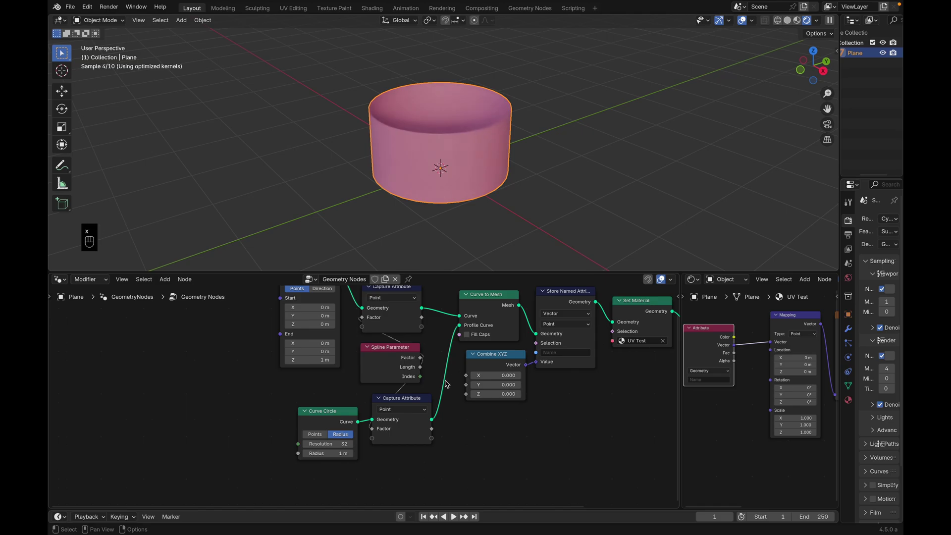
pyautogui.scroll(3, 447, 384)
pyautogui.moveTo(418, 368); pyautogui.dragTo(491, 372)
pyautogui.moveTo(466, 434); pyautogui.dragTo(463, 426)
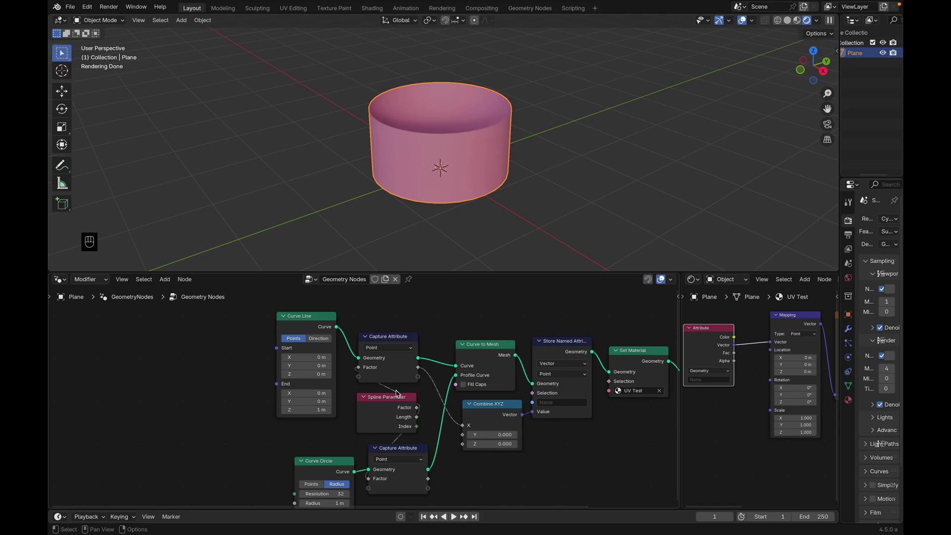
pyautogui.moveTo(428, 479); pyautogui.dragTo(464, 434)
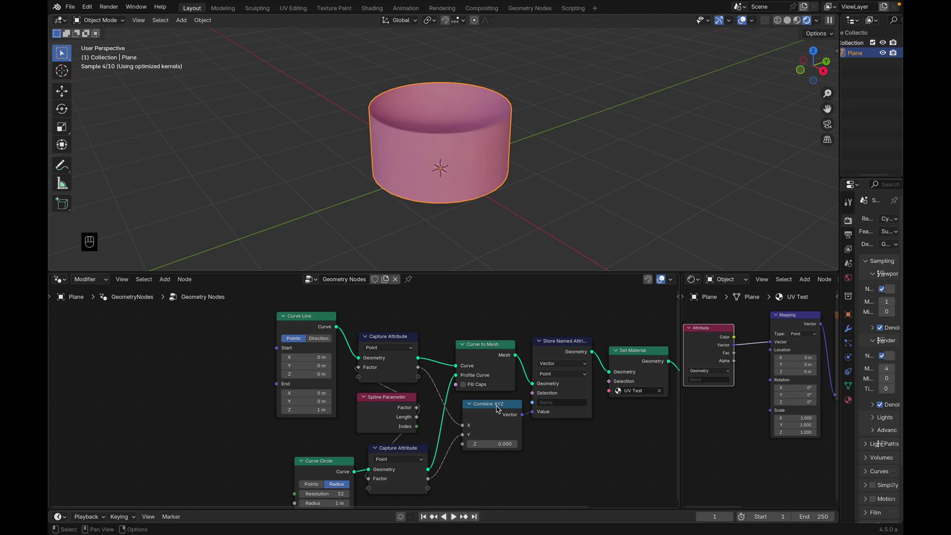
# - Name the attribute in the Store Named Attribute node UV
pyautogui.click(563, 402)
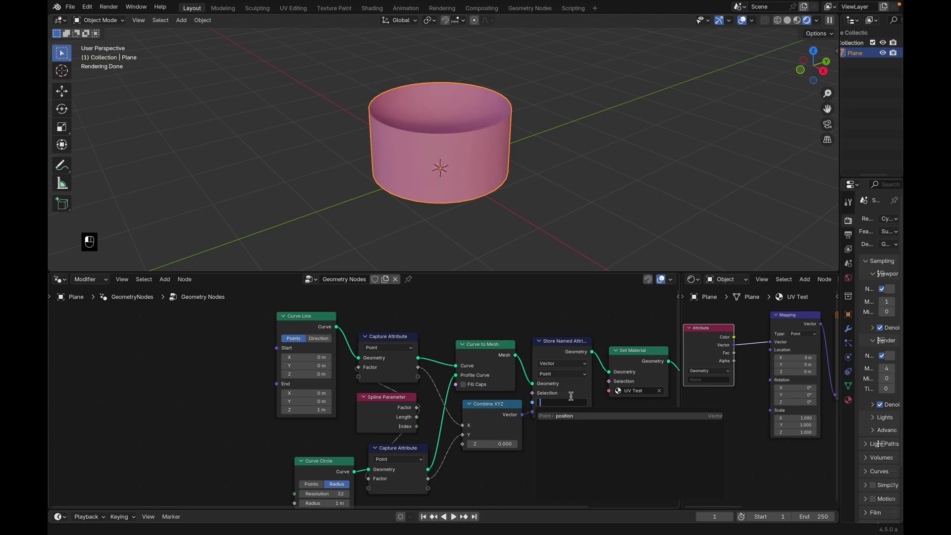
pyautogui.write('UV')
pyautogui.press('Return')
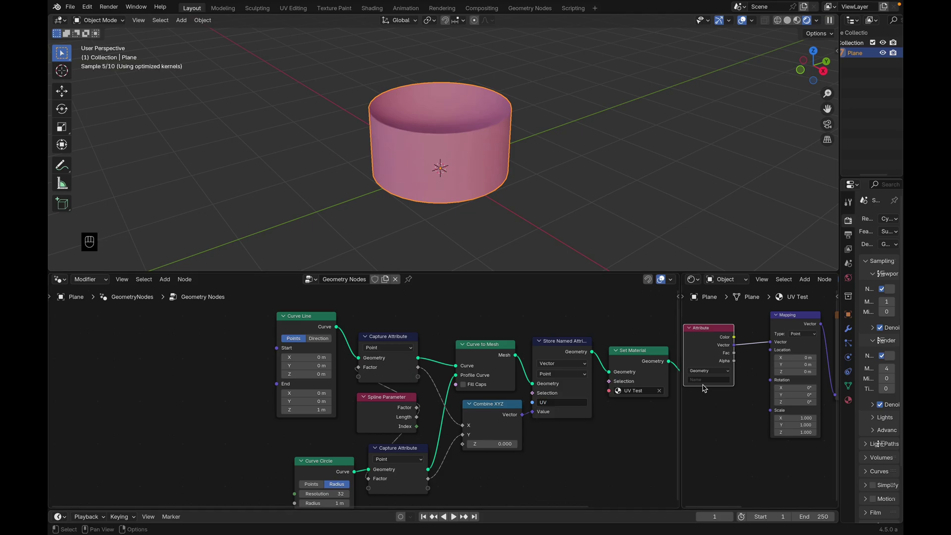
# - Set the name in the UV Test material's Attribute node to UV and inspect the texture on the cylinder
pyautogui.click(706, 380)
pyautogui.write('UV')
pyautogui.press('Return')
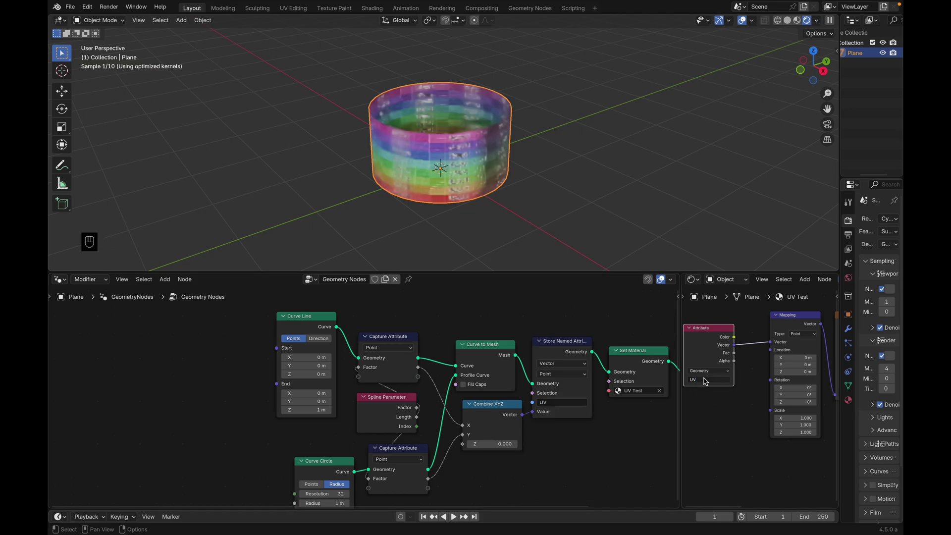
pyautogui.scroll(-5, 620, 159)
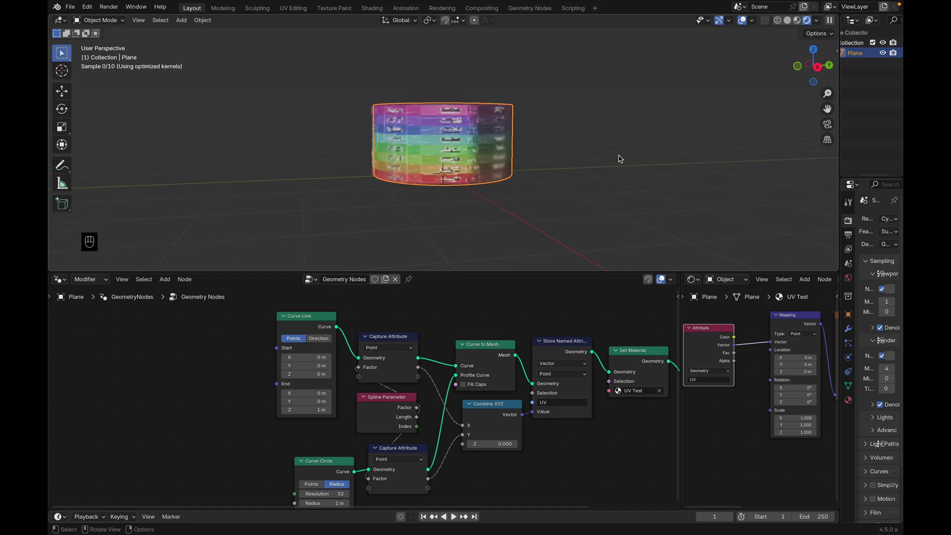
pyautogui.scroll(2, 619, 158)
pyautogui.scroll(5, 619, 158)
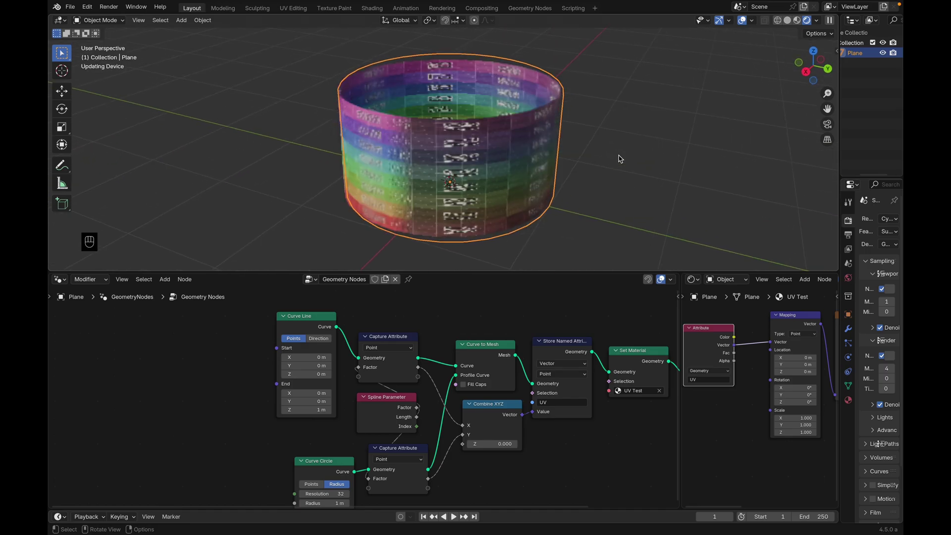
# - Set the Store Named Attribute node's domain to Face Corner
pyautogui.scroll(5, 620, 157)
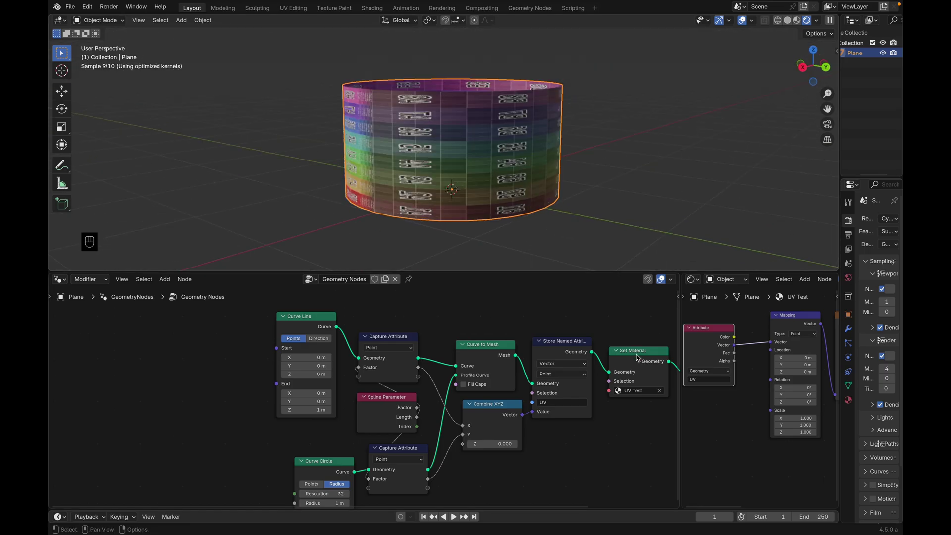
pyautogui.click(562, 374)
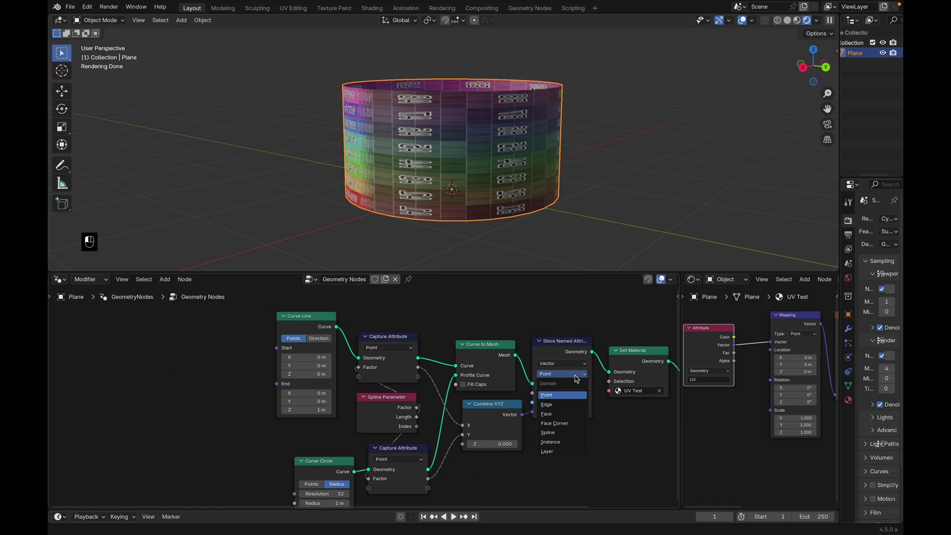
pyautogui.click(577, 423)
# - Turn on Fill Caps in Curve to Mesh, inspect the cylinder's cap texture, and turn the caps off again
pyautogui.click(481, 385)
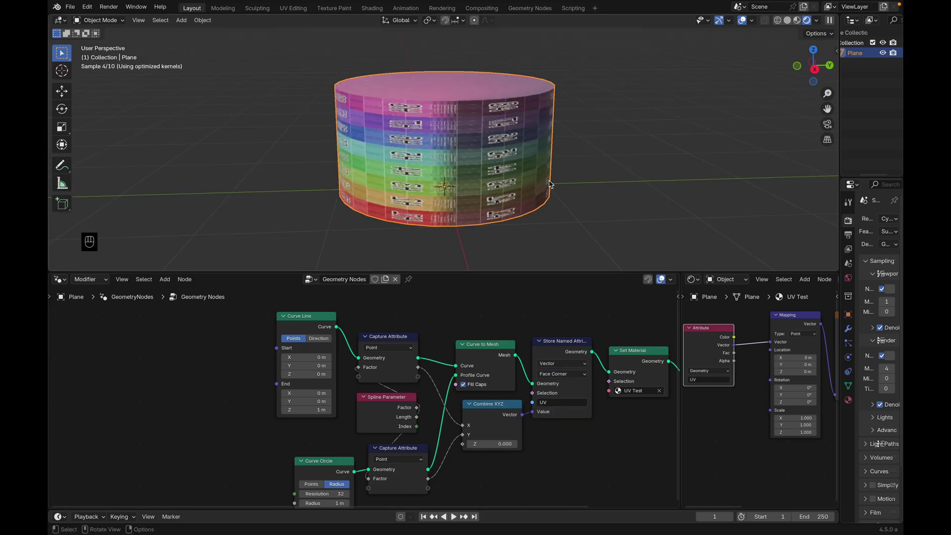
pyautogui.scroll(-5, 549, 185)
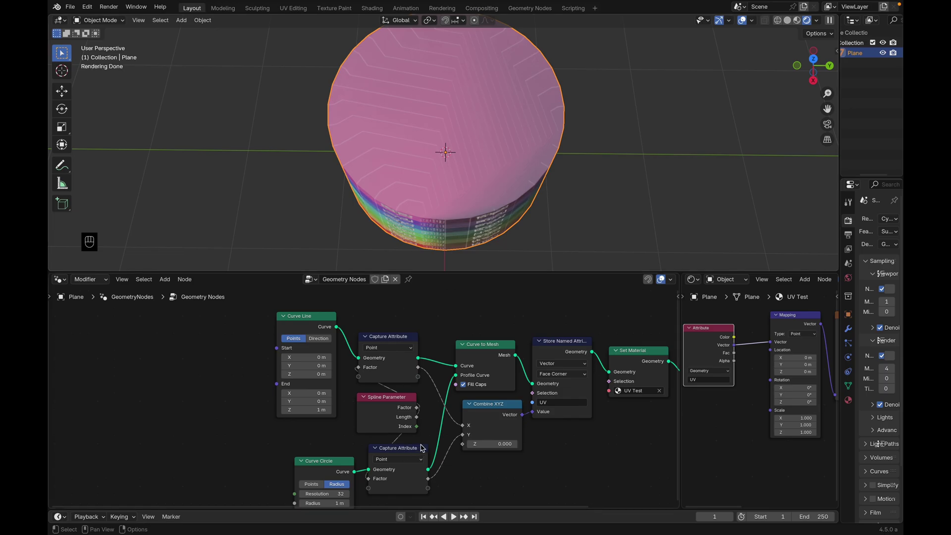
pyautogui.click(463, 385)
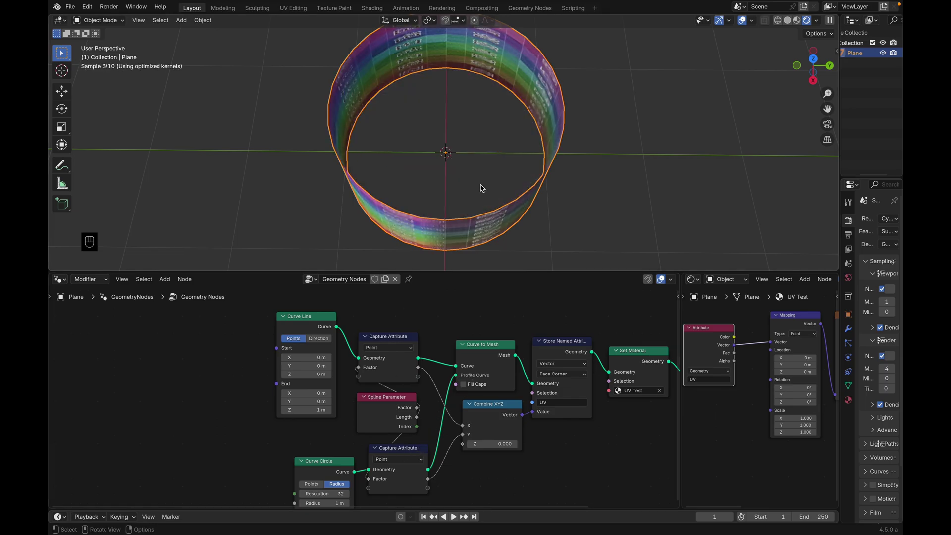
# - Enlarge the node editors' area beneath the 3D viewport
pyautogui.scroll(3, 480, 187)
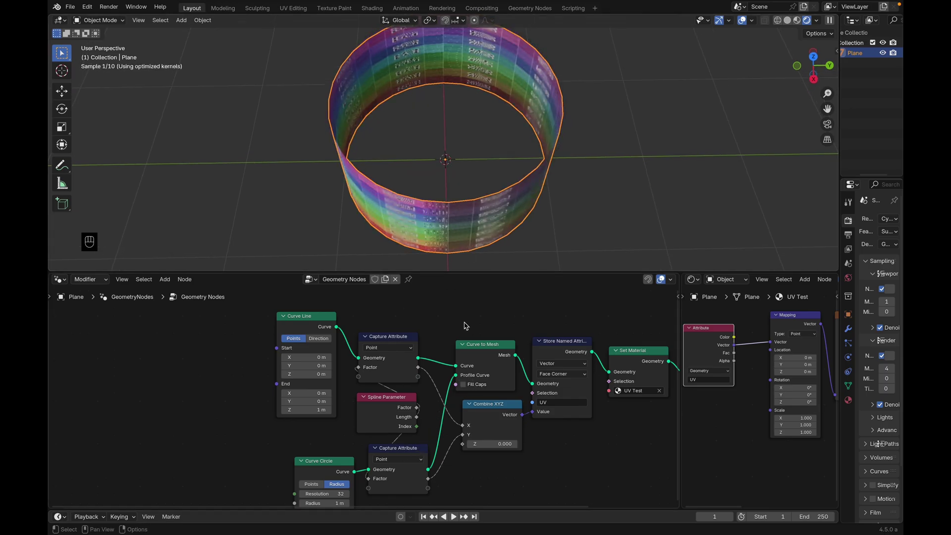
pyautogui.moveTo(478, 273); pyautogui.dragTo(501, 212)
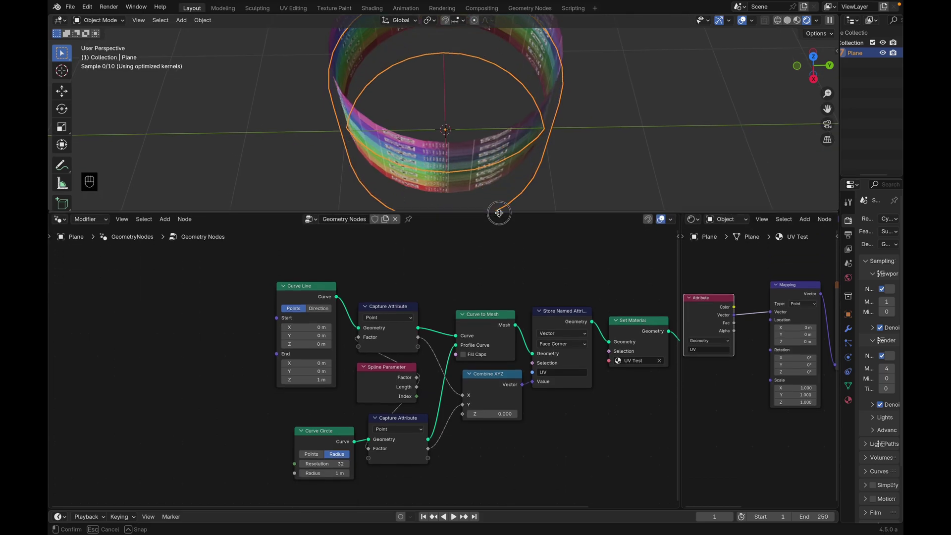
pyautogui.moveTo(524, 153); pyautogui.dragTo(505, 206, button='middle')
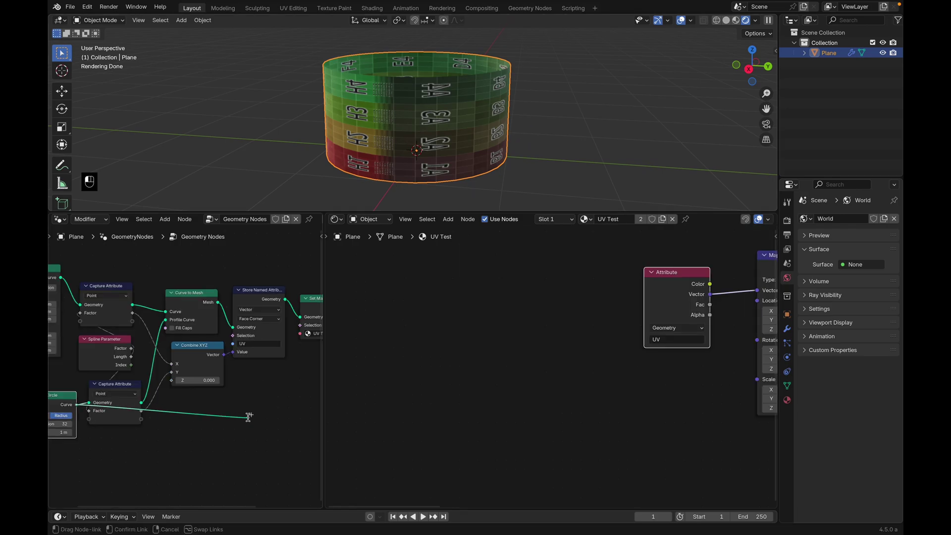
# - Connect the Curve Circle to a new Viewer node, feed an Index node into its Value, and inspect the point numbering at the seam
pyautogui.hotkey('shift', 'a')
pyautogui.write('inde')
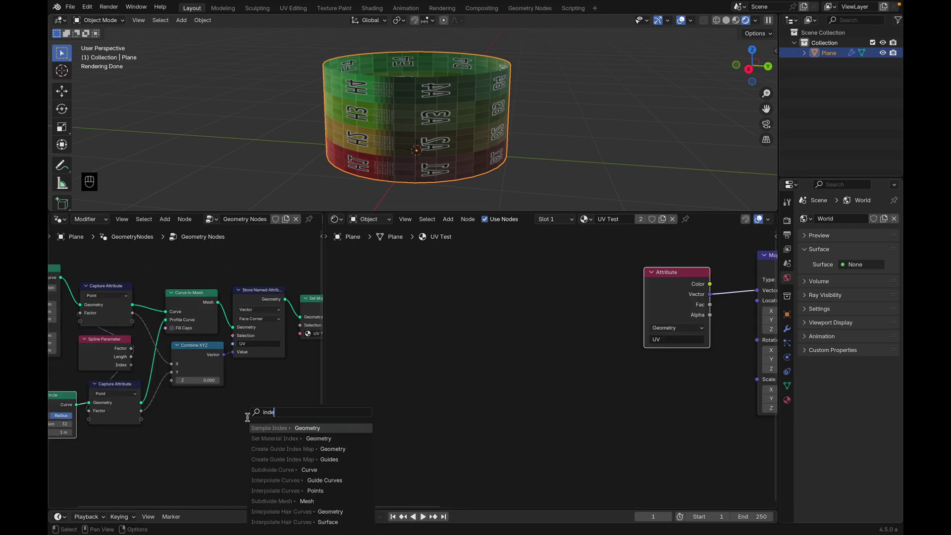
pyautogui.press('Return')
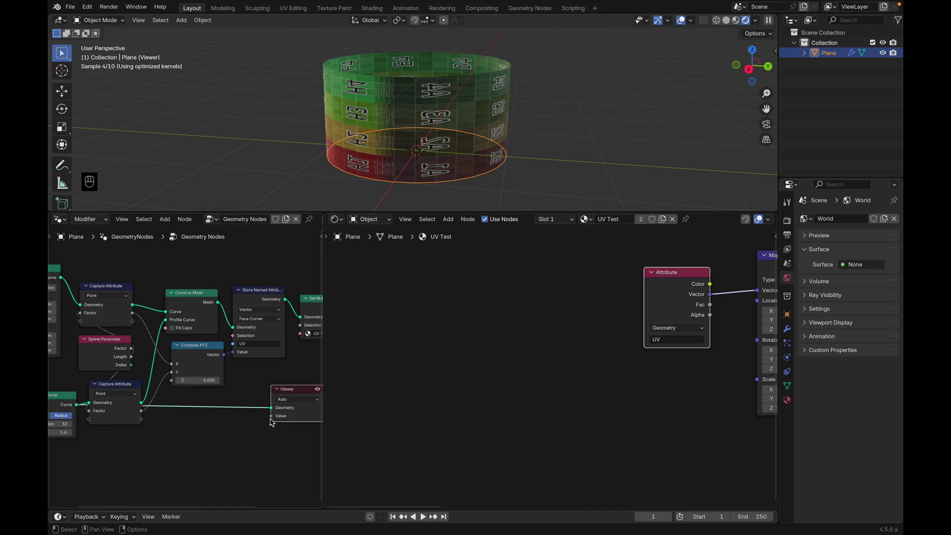
pyautogui.moveTo(271, 416); pyautogui.dragTo(253, 430)
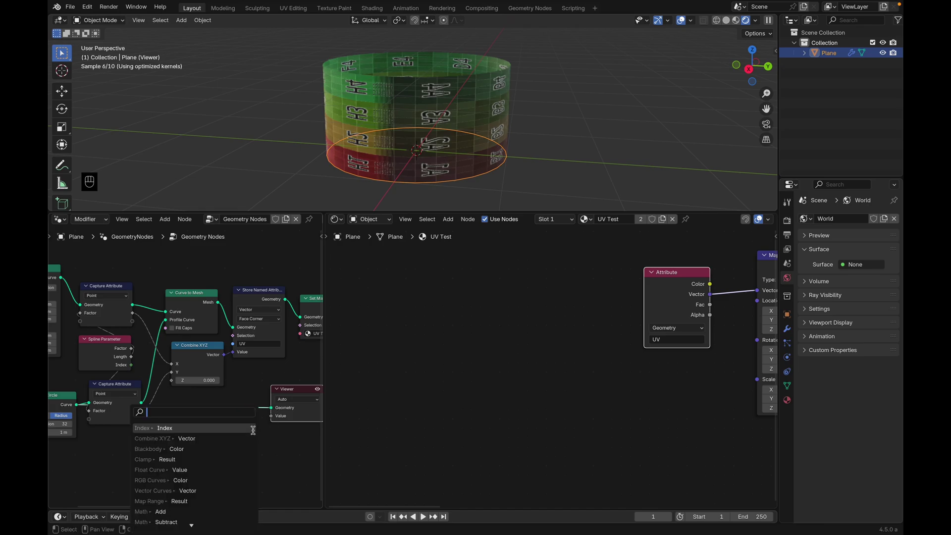
pyautogui.write('index')
pyautogui.press('Return')
pyautogui.click(255, 426)
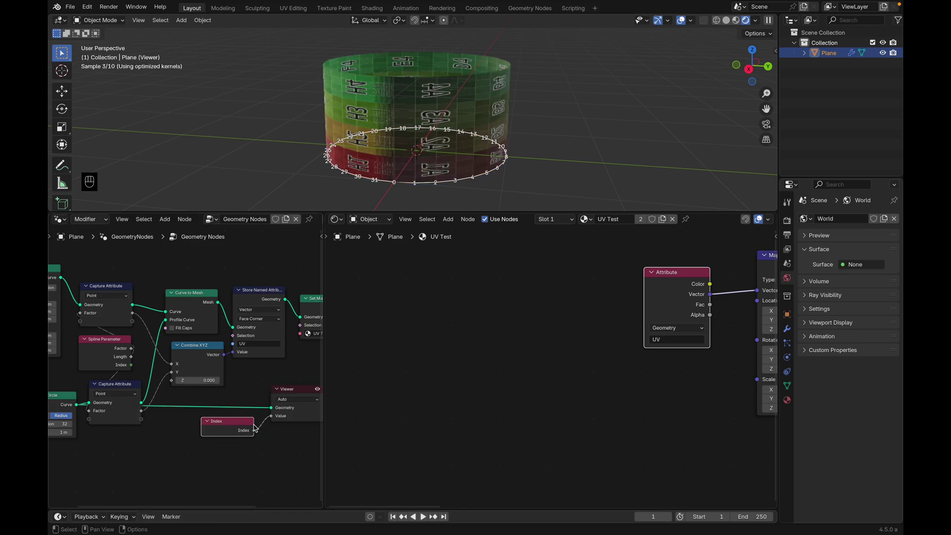
pyautogui.moveTo(397, 116); pyautogui.dragTo(399, 147, button='middle')
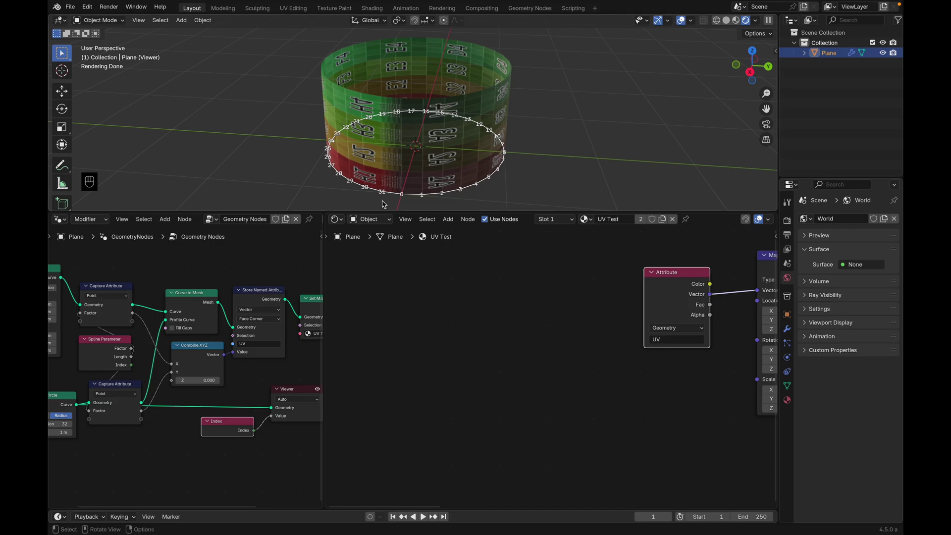
pyautogui.hscroll(-3, 171, 444)
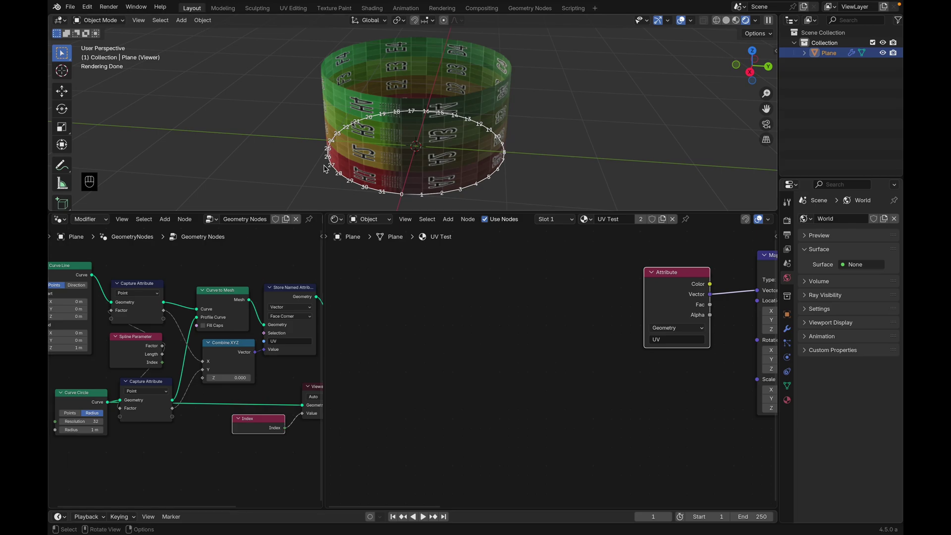
pyautogui.moveTo(375, 179); pyautogui.dragTo(388, 191, button='middle')
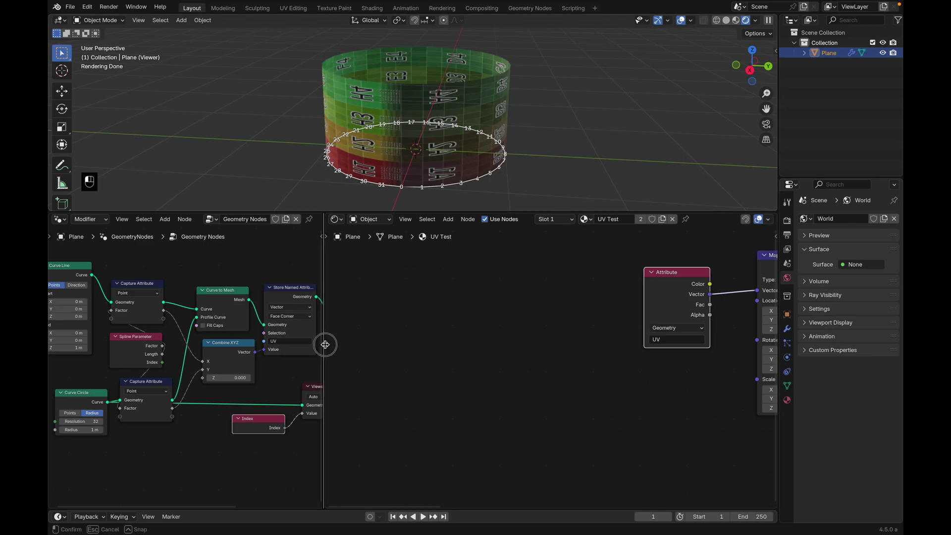
# - Widen the geometry node editor beside the shader editor
pyautogui.moveTo(325, 344); pyautogui.dragTo(418, 337)
pyautogui.scroll(-3, 358, 339)
pyautogui.hscroll(-3, 357, 338)
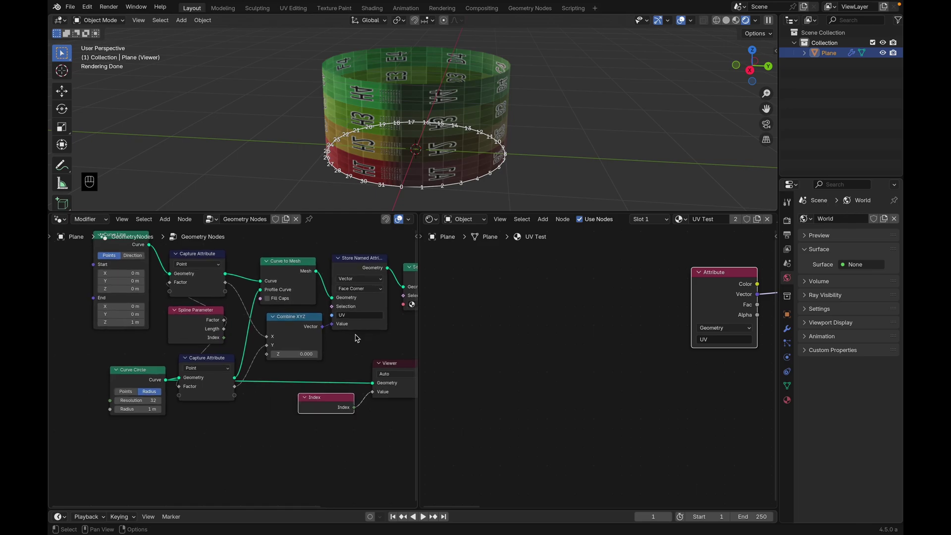
# - Move the Curve Circle node aside, join its outgoing links in a reroute, and cut the link between circle and reroute
pyautogui.moveTo(190, 341); pyautogui.dragTo(88, 356)
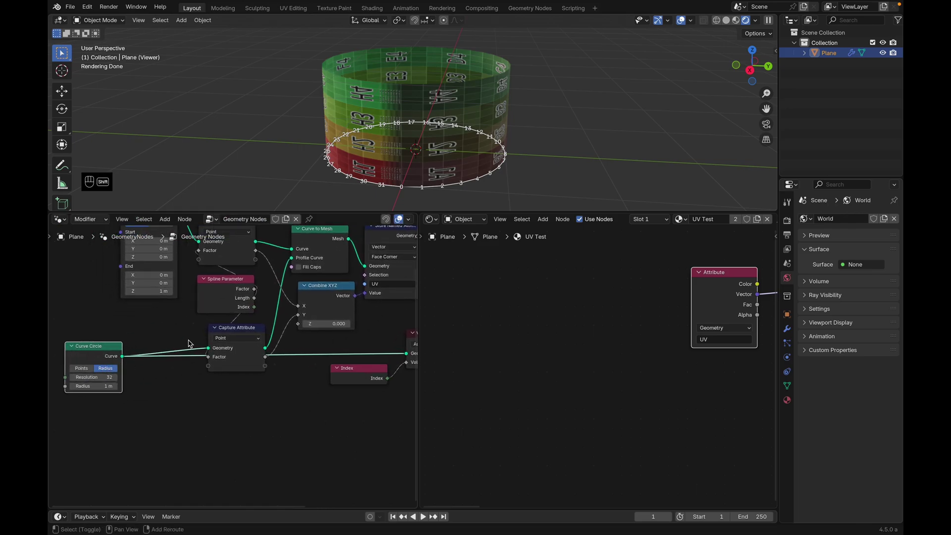
pyautogui.keyDown('shift'); pyautogui.moveTo(188, 343); pyautogui.dragTo(190, 362, button='right'); pyautogui.keyUp('shift')
pyautogui.keyDown('ctrl'); pyautogui.moveTo(169, 342); pyautogui.dragTo(179, 376, button='right'); pyautogui.keyUp('ctrl')
# - Add a Spiral node below Curve Circle and connect its Curve output to the reroute
pyautogui.hotkey('shift', 'a')
pyautogui.write('spiral')
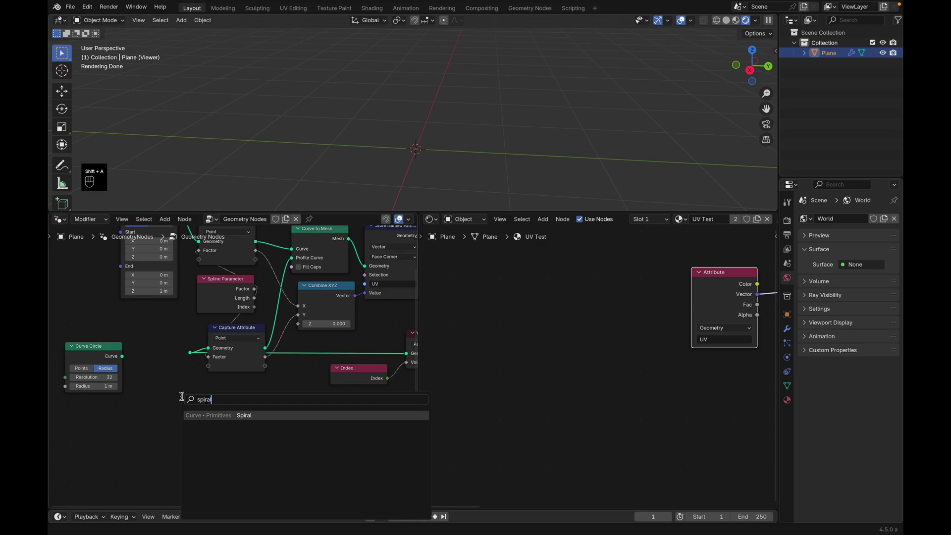
pyautogui.press('Return')
pyautogui.click(163, 407)
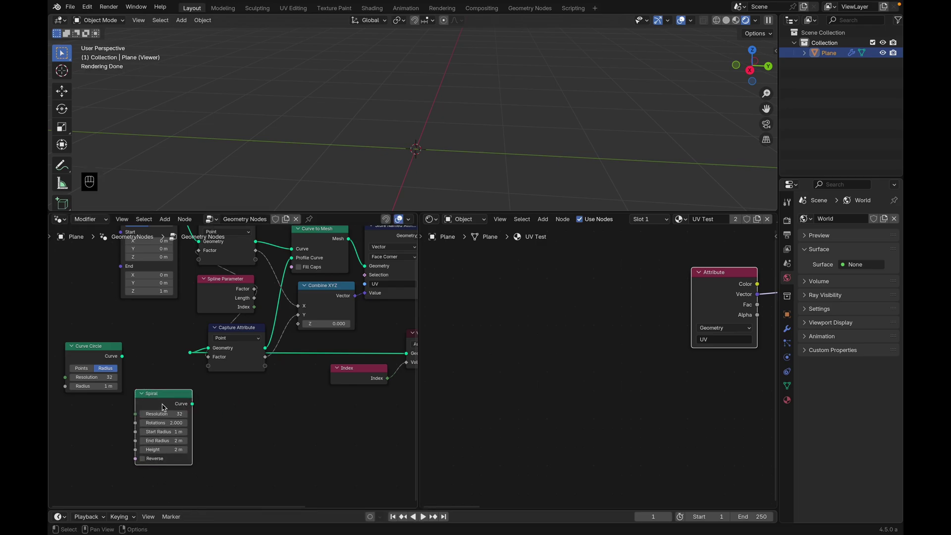
pyautogui.moveTo(147, 391); pyautogui.dragTo(77, 407)
pyautogui.moveTo(98, 355); pyautogui.dragTo(73, 328)
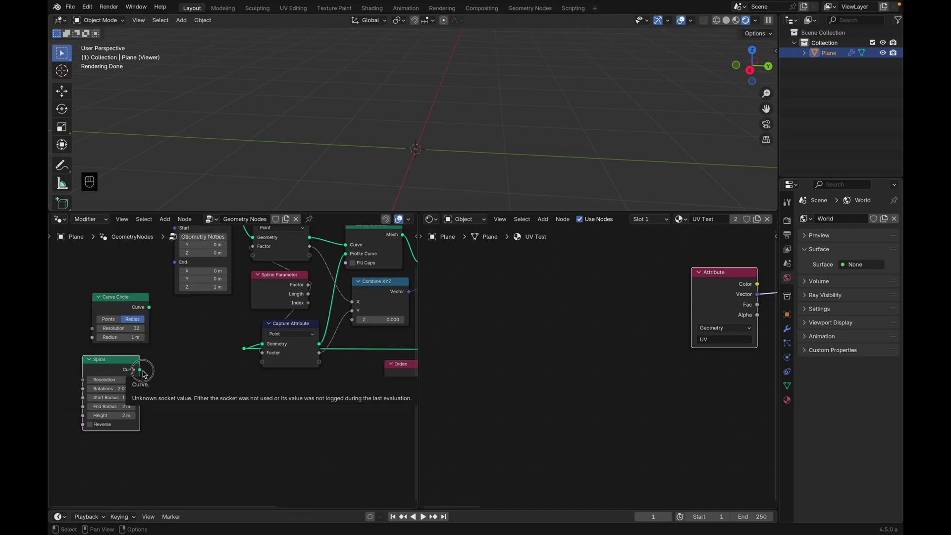
pyautogui.moveTo(141, 370); pyautogui.dragTo(243, 349)
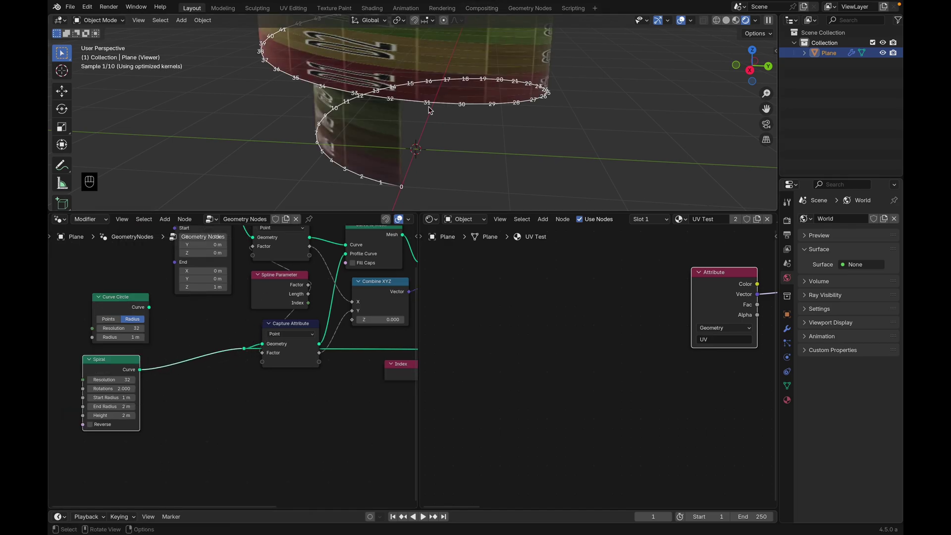
# - Set the Spiral's End Radius to 1 m and its Height to 0 m
pyautogui.click(116, 380)
pyautogui.press('Tab')
pyautogui.press('Tab')
pyautogui.write('1')
pyautogui.press('Tab')
pyautogui.press('Tab')
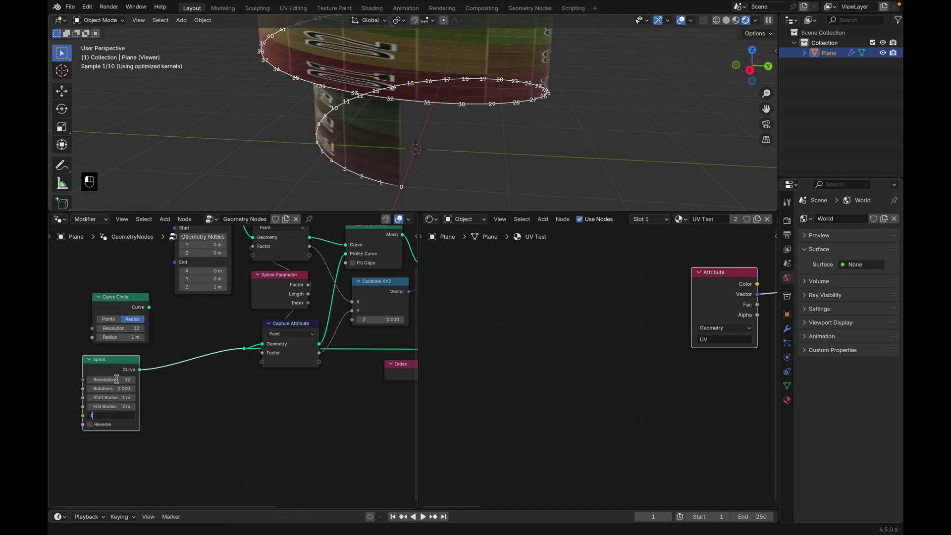
pyautogui.write('0')
pyautogui.press('Return')
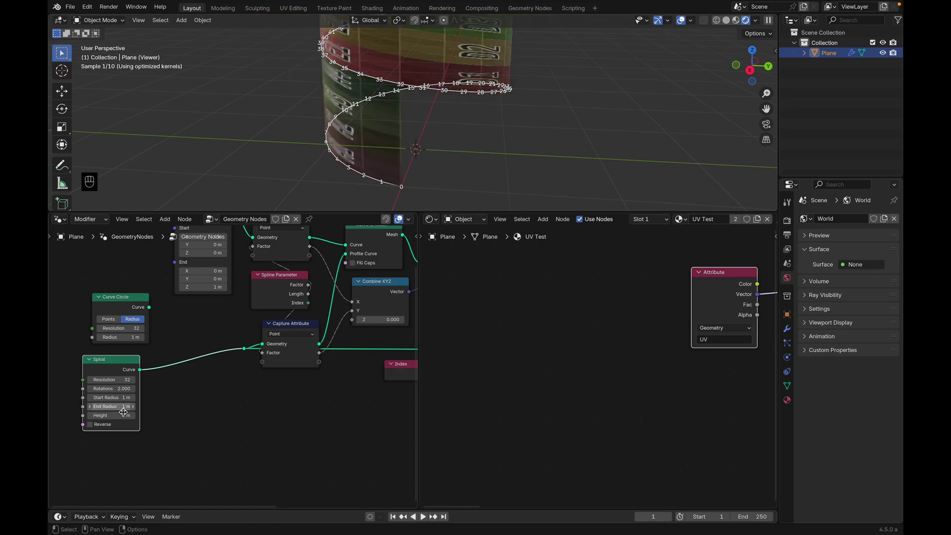
# - Set the Spiral's Rotations to 1 and inspect the texture at the cylinder's seam
pyautogui.click(114, 389)
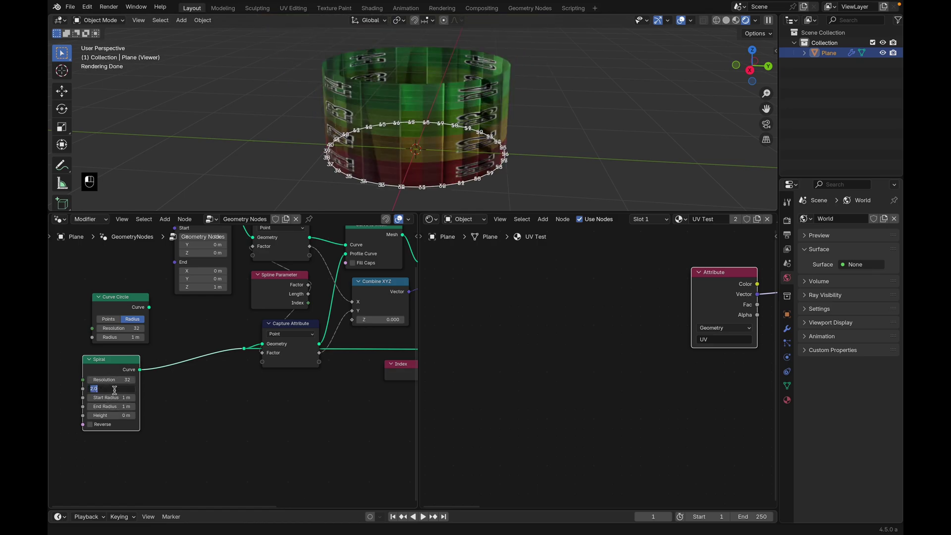
pyautogui.write('1')
pyautogui.press('Return')
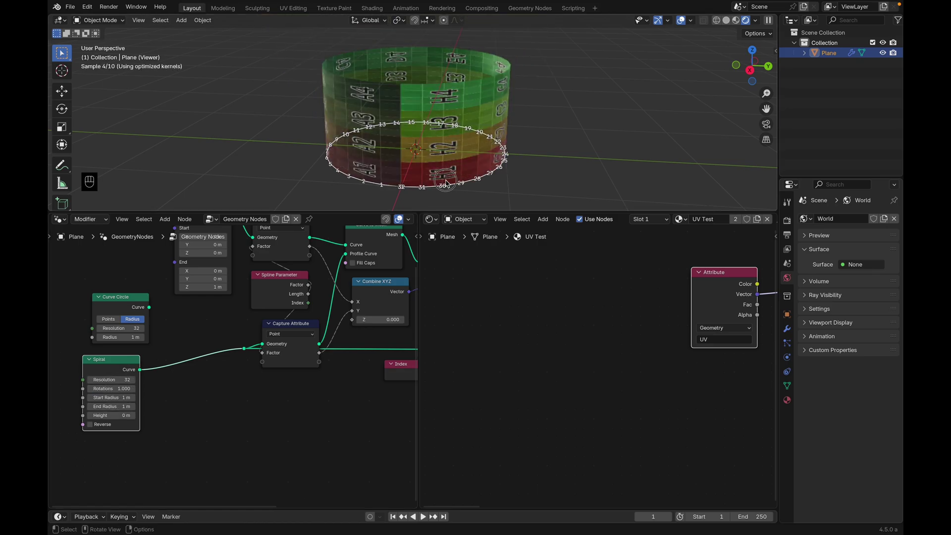
pyautogui.moveTo(574, 139); pyautogui.dragTo(563, 130, button='middle')
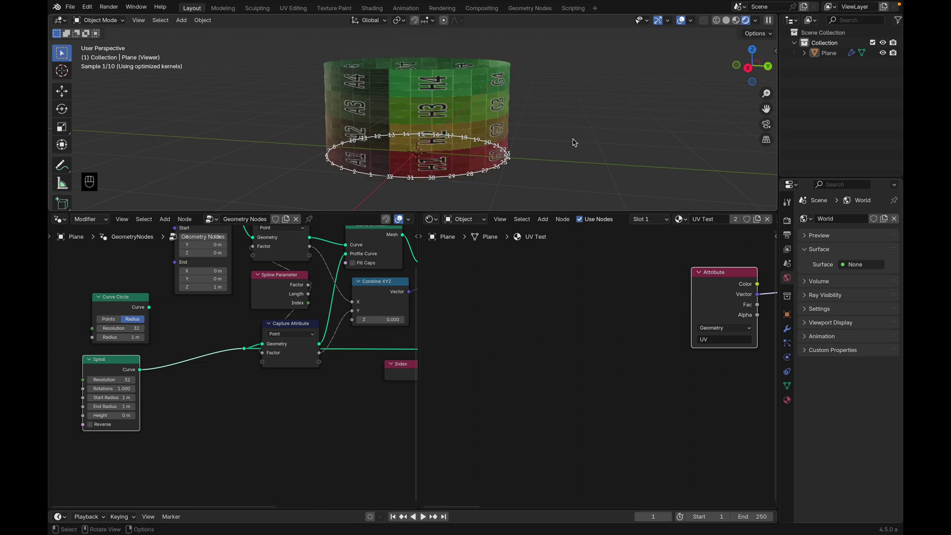
pyautogui.scroll(1, 454, 193)
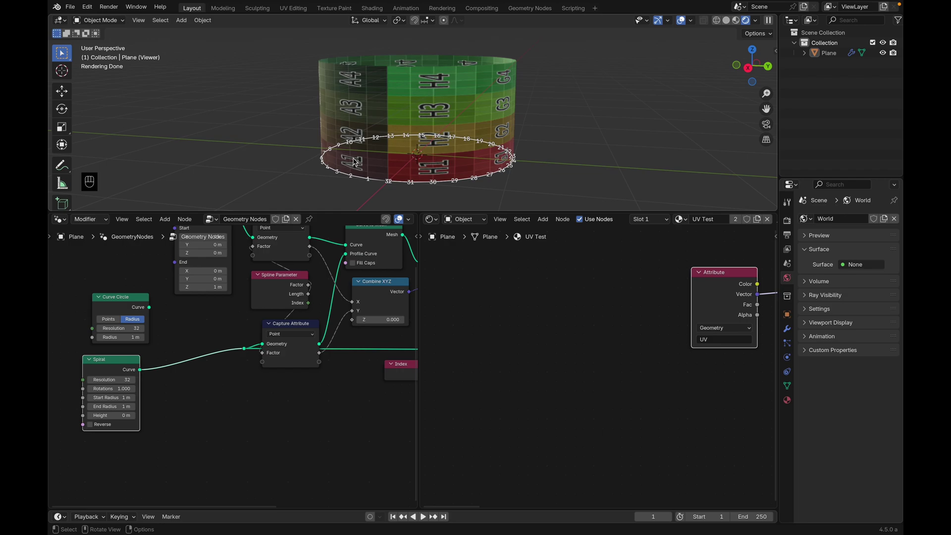
pyautogui.moveTo(113, 389)
pyautogui.mouseDown()
pyautogui.moveTo(95, 389)
pyautogui.moveTo(112, 389)
pyautogui.mouseUp()
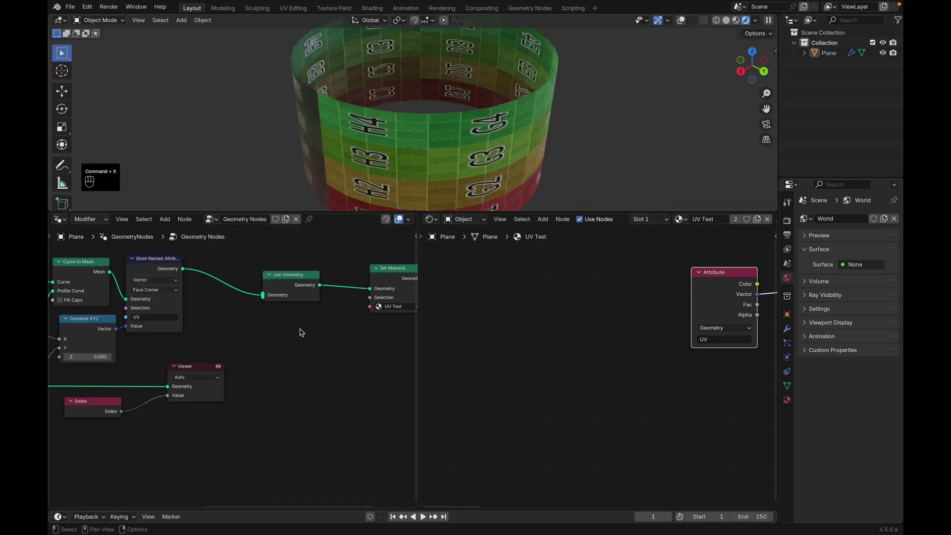
# - Delete the Join Geometry node while keeping Store Named Attribute linked to Set Material
pyautogui.click(304, 292)
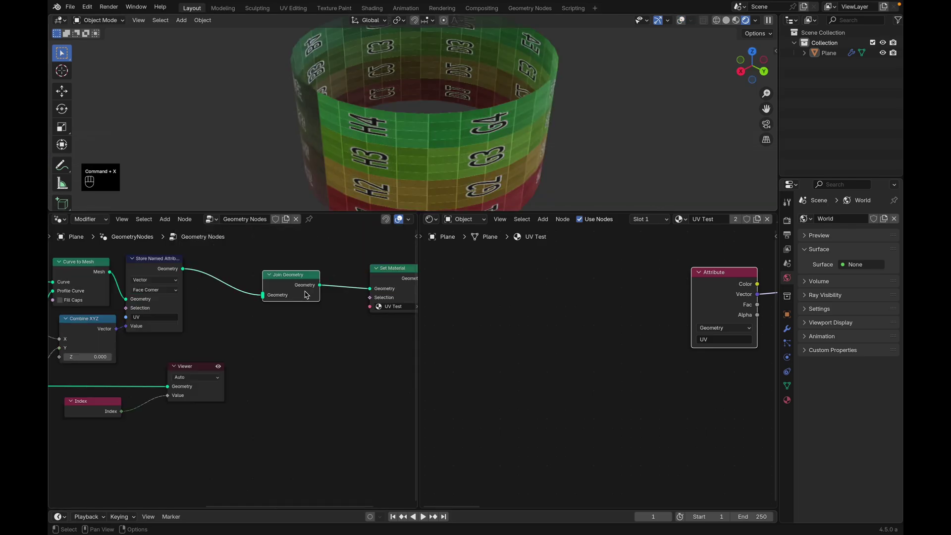
pyautogui.press('super+x')
pyautogui.press('super+x')
# - Reposition the Spiral node and reconnect the Curve Circle to Capture Attribute and the Viewer in its place
pyautogui.scroll(-4, 268, 344)
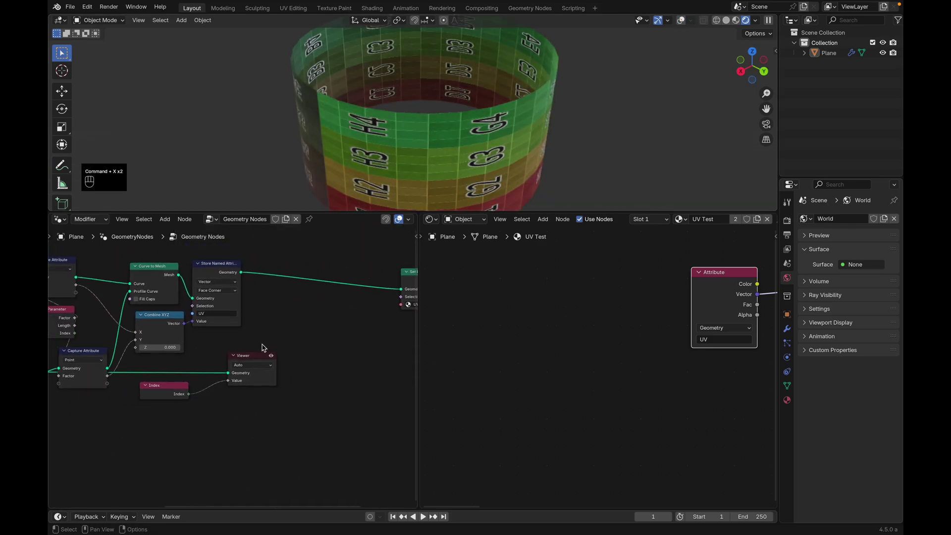
pyautogui.hscroll(-6, 262, 347)
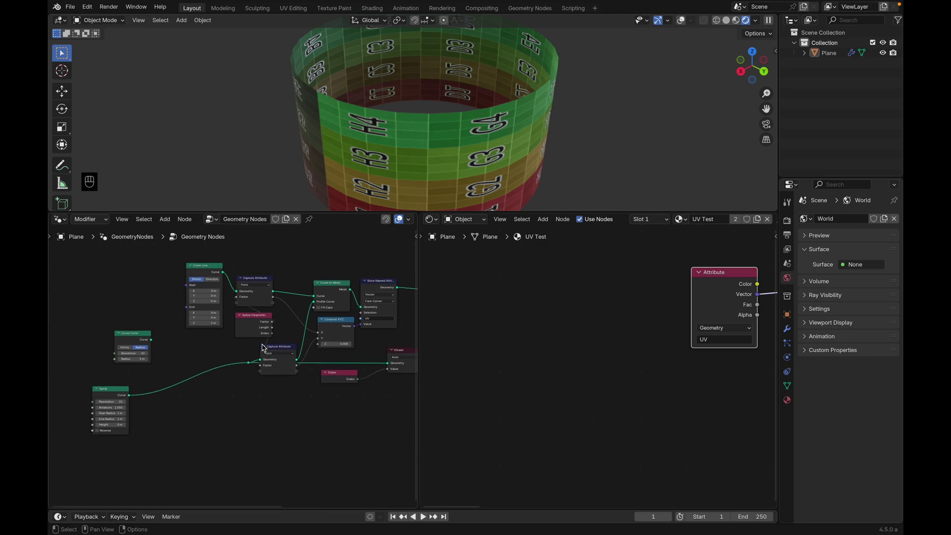
pyautogui.moveTo(107, 391); pyautogui.dragTo(144, 376)
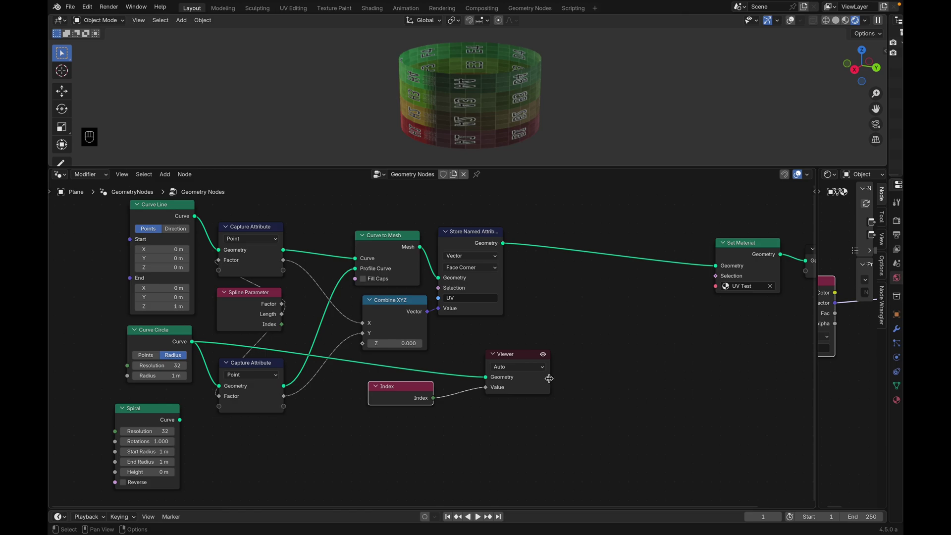
# - Show the viewport overlays and place a Set Position node between the Curve Circle's Capture Attribute and Curve to Mesh
pyautogui.click(790, 20)
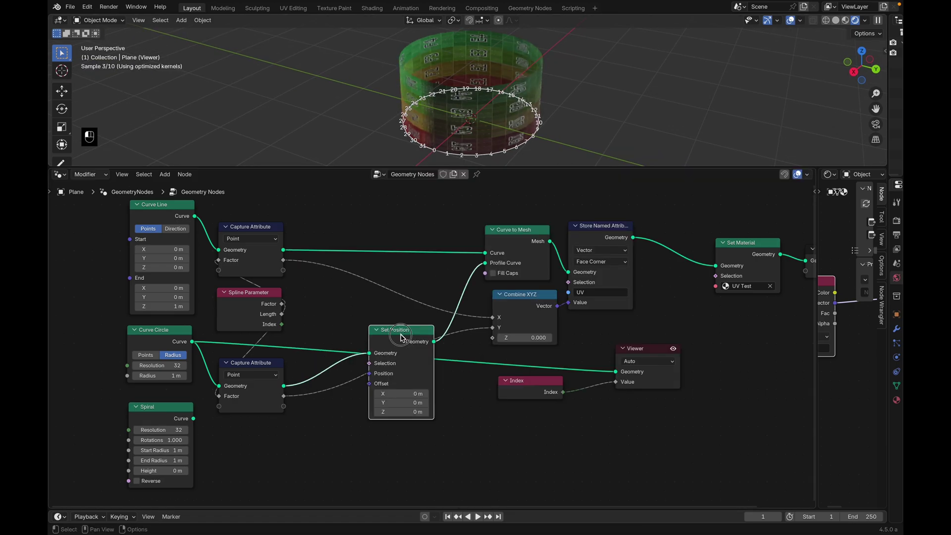
pyautogui.click(397, 377)
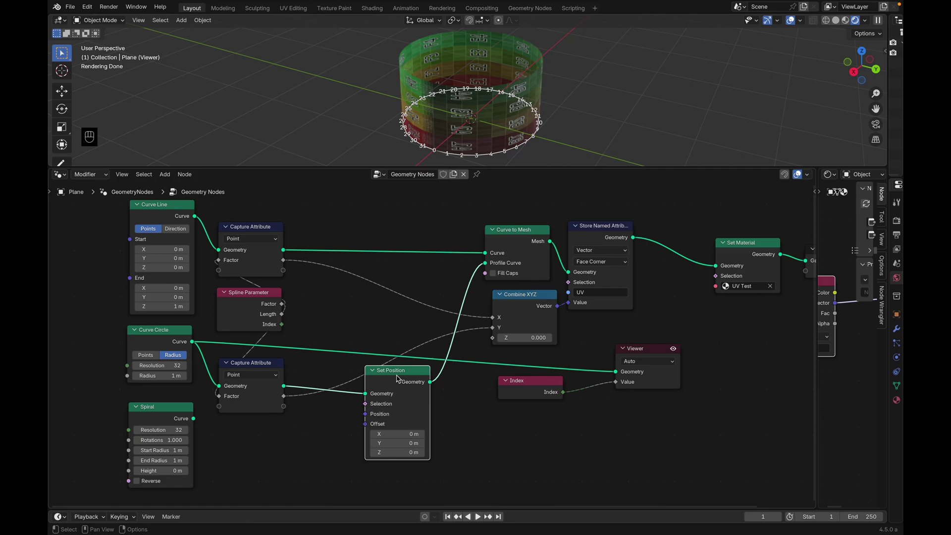
pyautogui.scroll(-3, 374, 314)
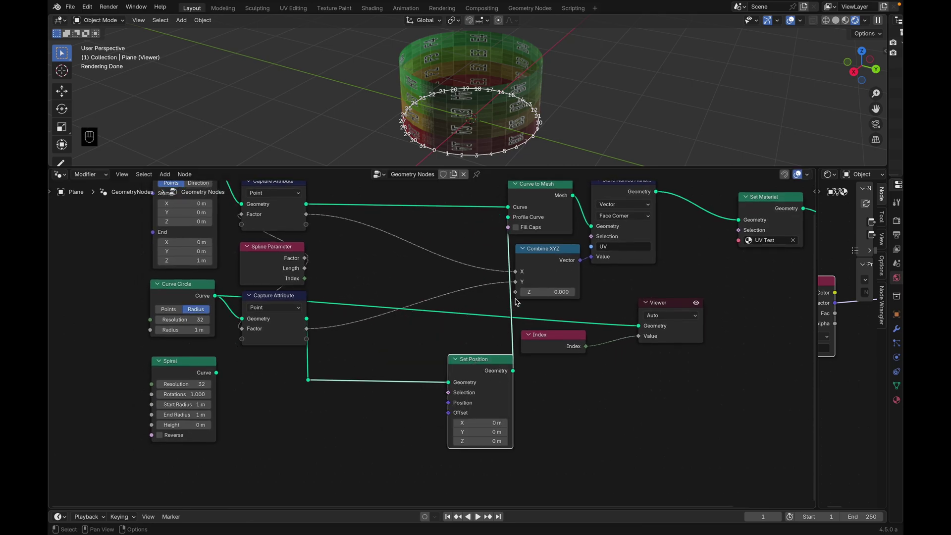
pyautogui.moveTo(367, 255); pyautogui.dragTo(383, 263, button='middle')
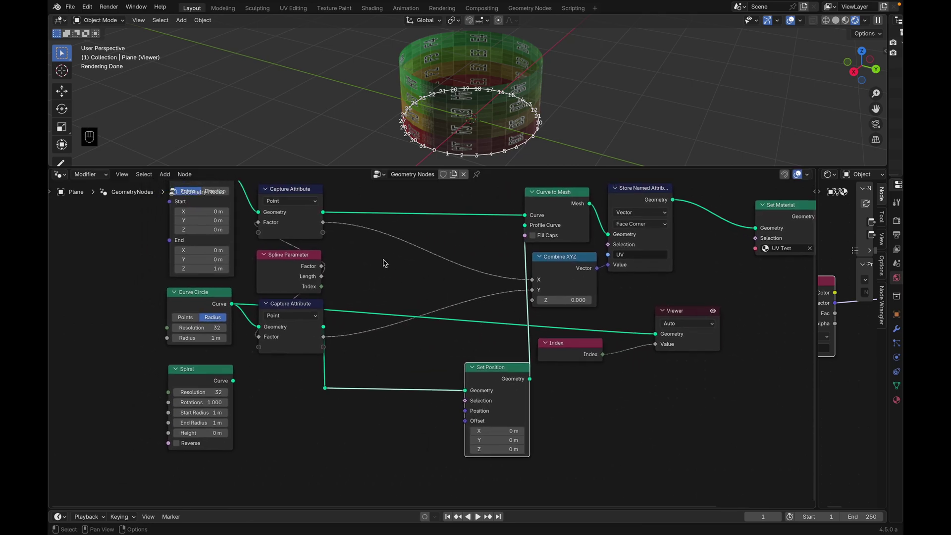
pyautogui.moveTo(531, 379); pyautogui.dragTo(655, 334)
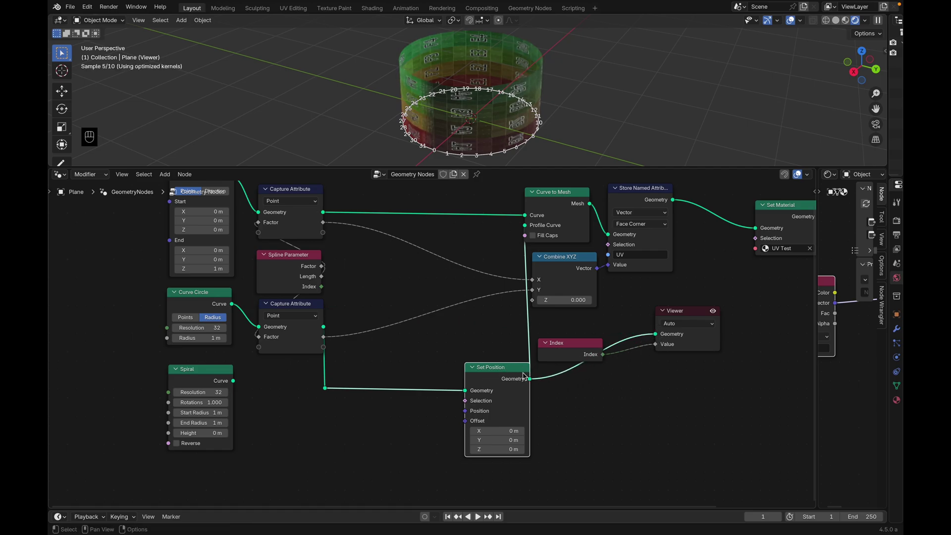
pyautogui.press('super+z')
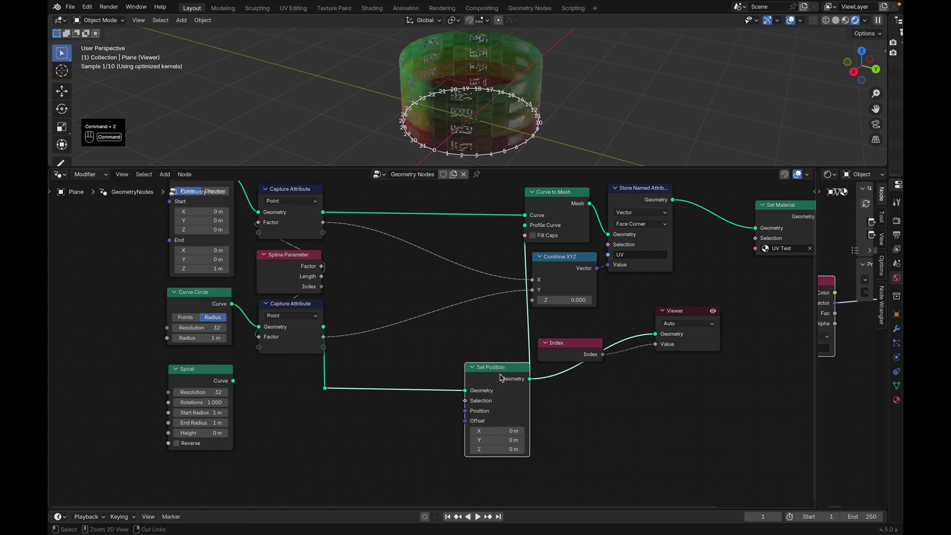
pyautogui.press('super+z')
# - Add a second Viewer to the Set Position output, link Index to its Value, and switch between the two Viewers to compare
pyautogui.moveTo(530, 379); pyautogui.dragTo(673, 380)
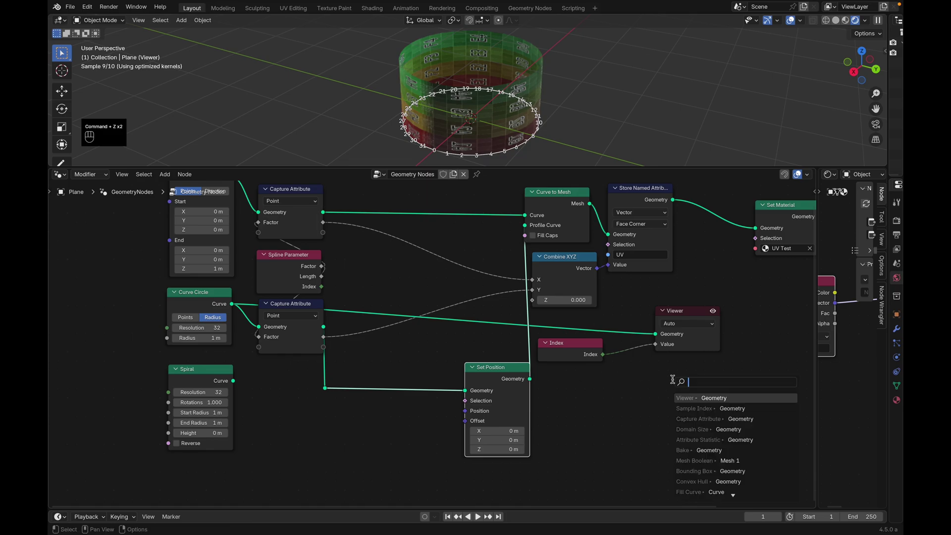
pyautogui.write('v')
pyautogui.press('Return')
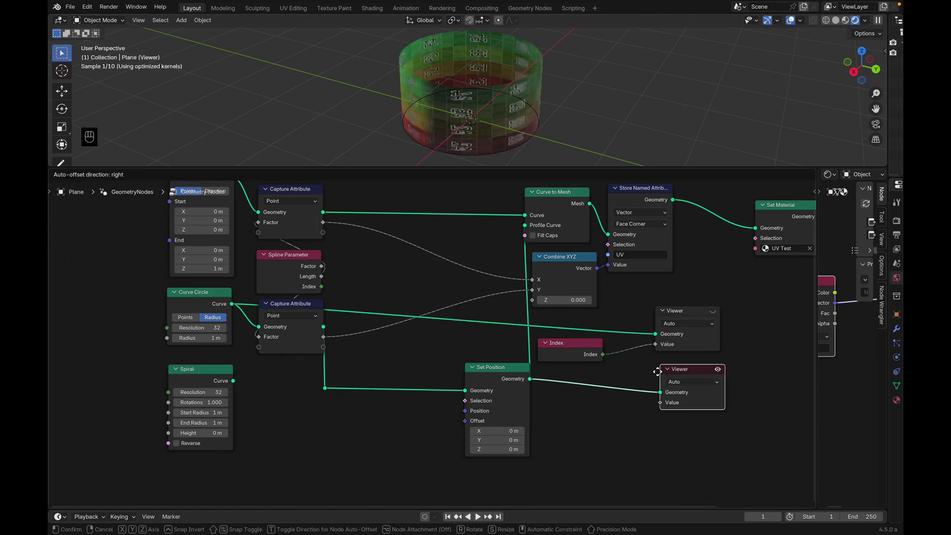
pyautogui.click(656, 375)
pyautogui.moveTo(604, 355); pyautogui.dragTo(653, 399)
pyautogui.click(712, 342)
pyautogui.click(708, 397)
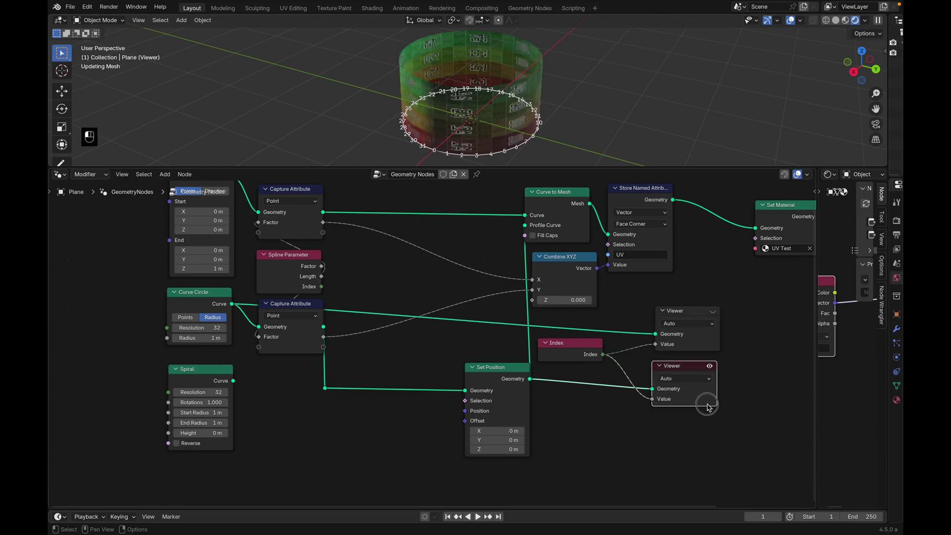
pyautogui.click(703, 317)
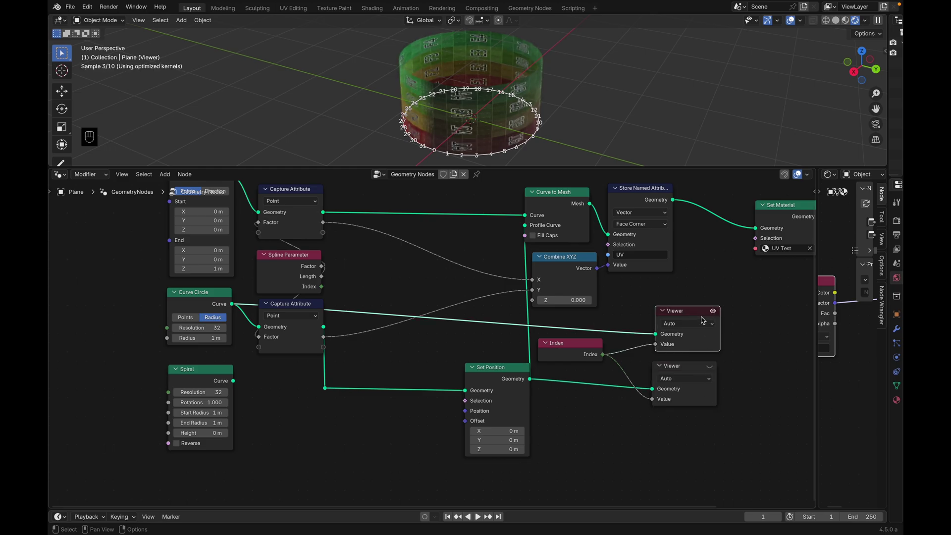
# - Add an integer Equal node feeding the Selection of Set Position
pyautogui.moveTo(465, 400); pyautogui.dragTo(442, 399)
pyautogui.write('euqal')
pyautogui.press('BackSpace')
pyautogui.press('BackSpace')
pyautogui.press('BackSpace')
pyautogui.press('BackSpace')
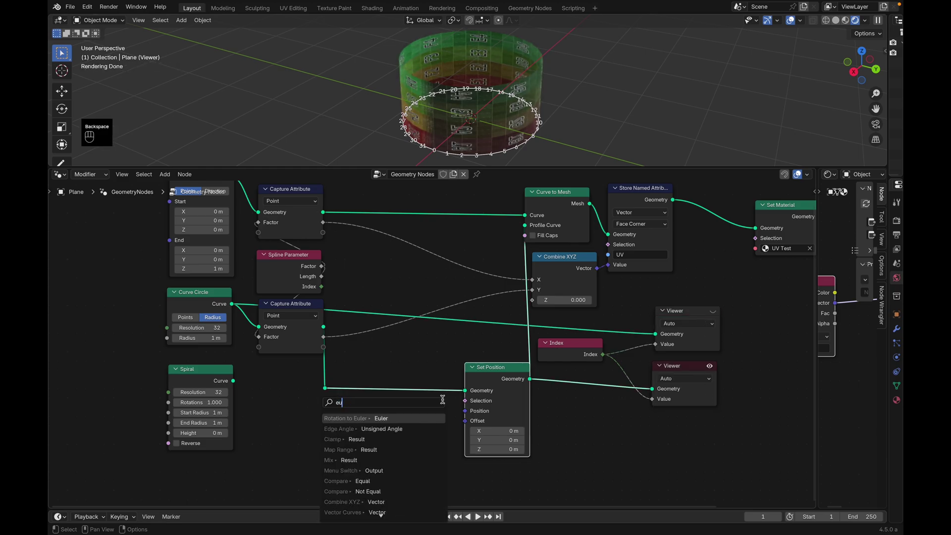
pyautogui.write('q')
pyautogui.press('Return')
pyautogui.click(450, 369)
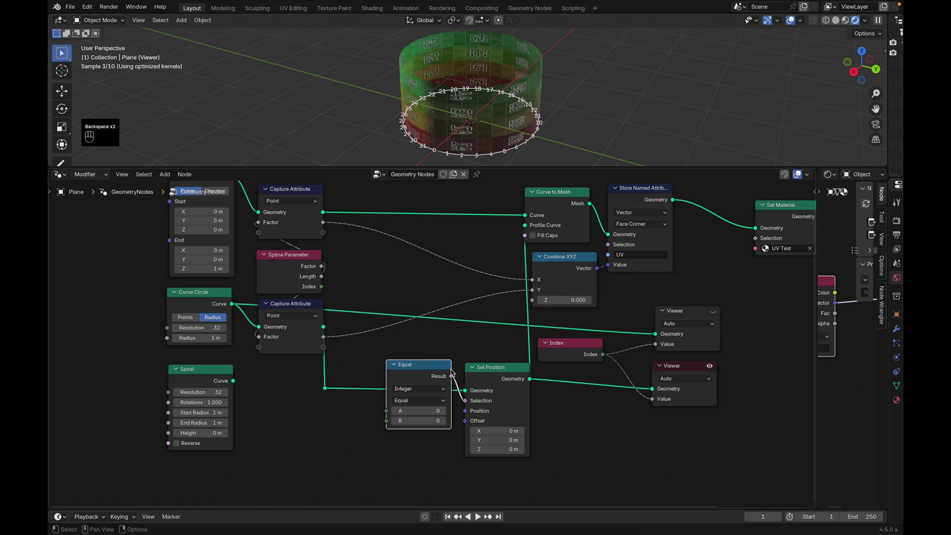
# - Feed an Index node into the Equal node's A input and set B to 31
pyautogui.moveTo(386, 411); pyautogui.dragTo(370, 410)
pyautogui.write('inde')
pyautogui.press('Return')
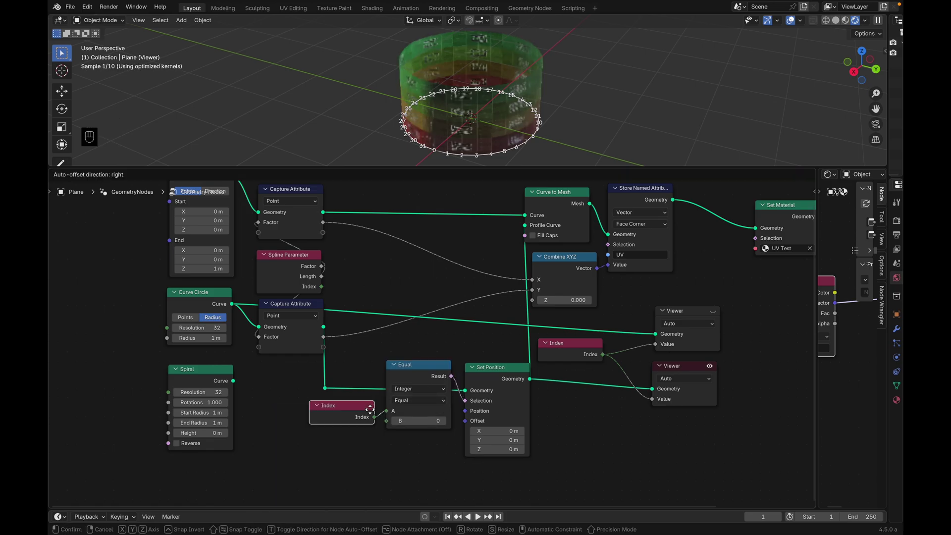
pyautogui.click(376, 396)
pyautogui.click(417, 420)
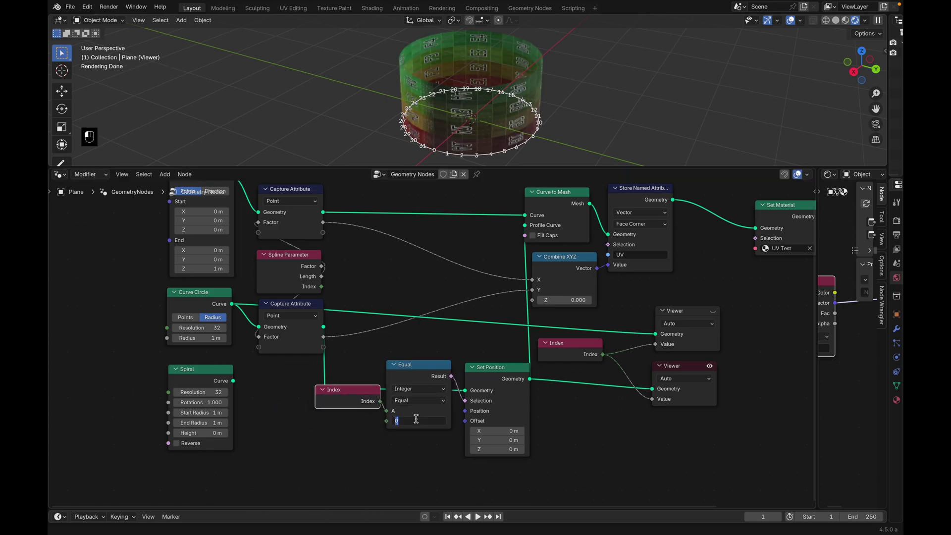
pyautogui.press('Return')
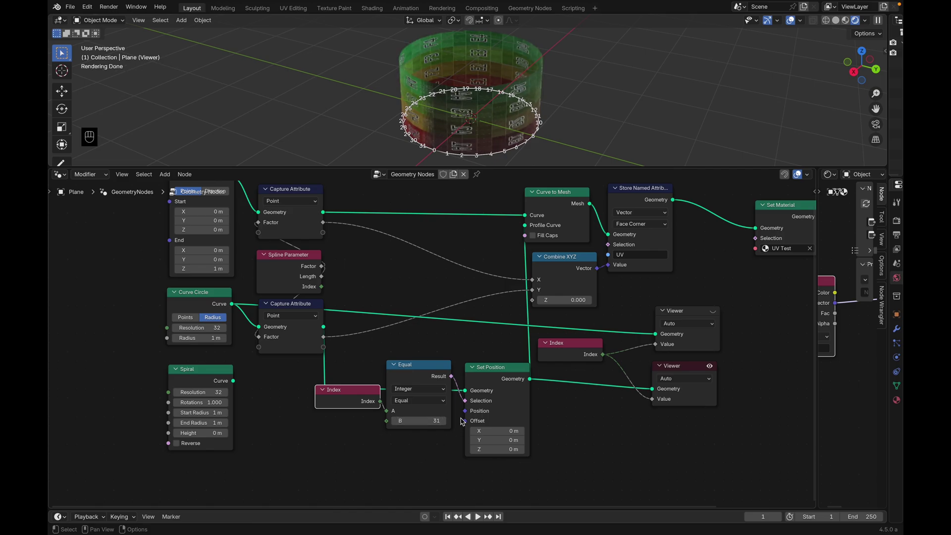
# - Add a Sample Index node set to Vector on the captured circle geometry and feed a Position node into its Value
pyautogui.moveTo(325, 389)
pyautogui.mouseDown()
pyautogui.moveTo(329, 494)
pyautogui.moveTo(324, 388)
pyautogui.mouseUp()
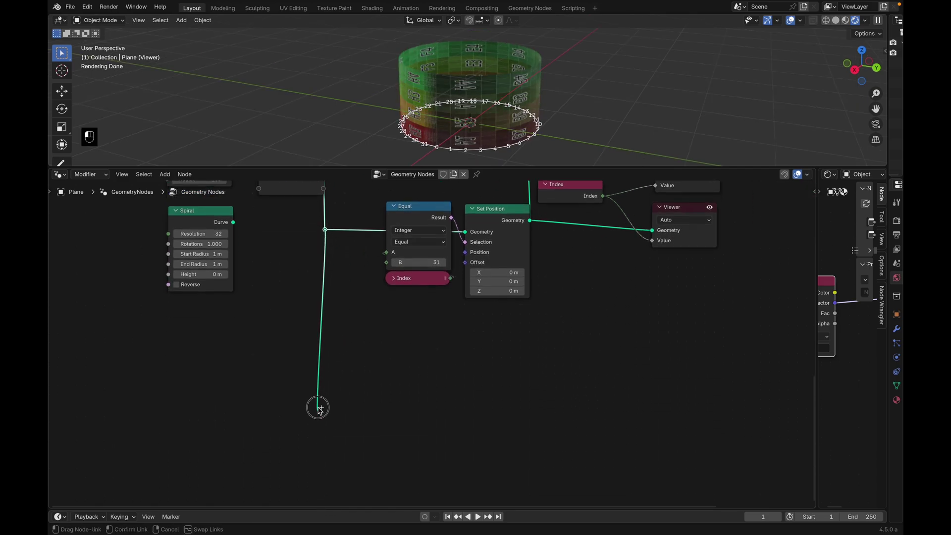
pyautogui.write('s')
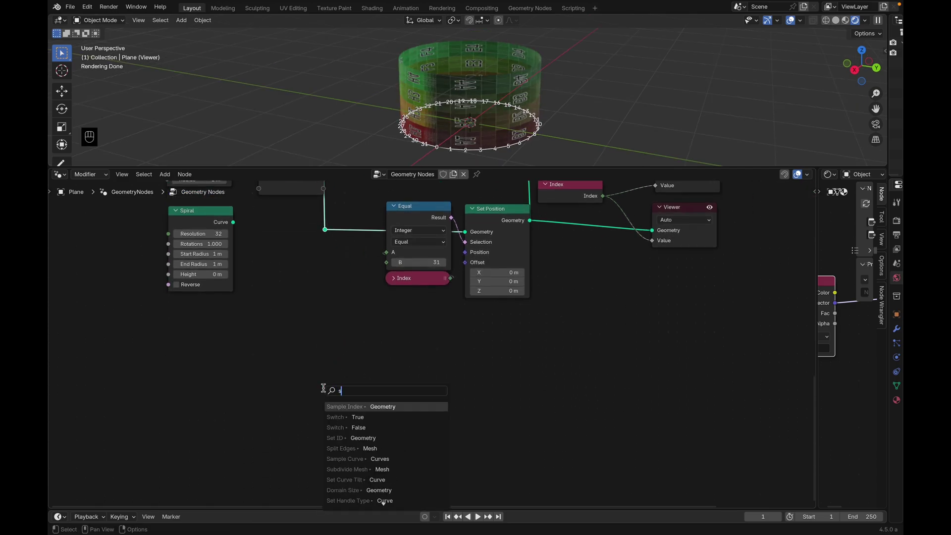
pyautogui.write('ample')
pyautogui.press('Return')
pyautogui.click(362, 358)
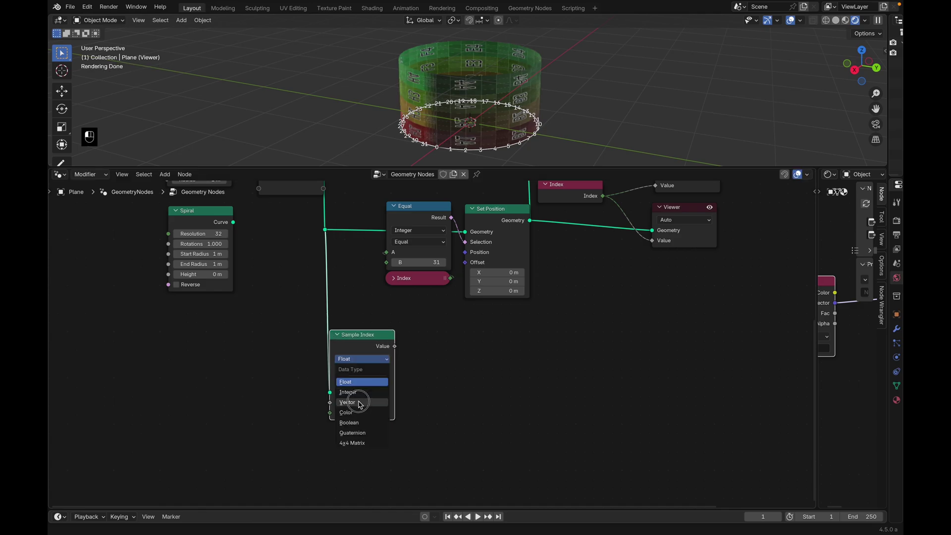
pyautogui.click(359, 402)
pyautogui.moveTo(330, 402); pyautogui.dragTo(311, 400)
pyautogui.write('pos')
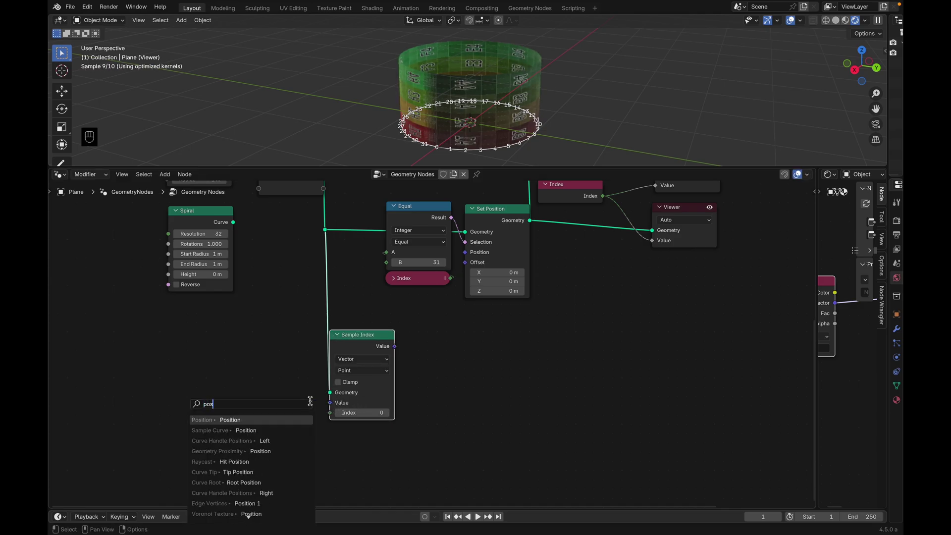
pyautogui.press('Return')
pyautogui.click(314, 392)
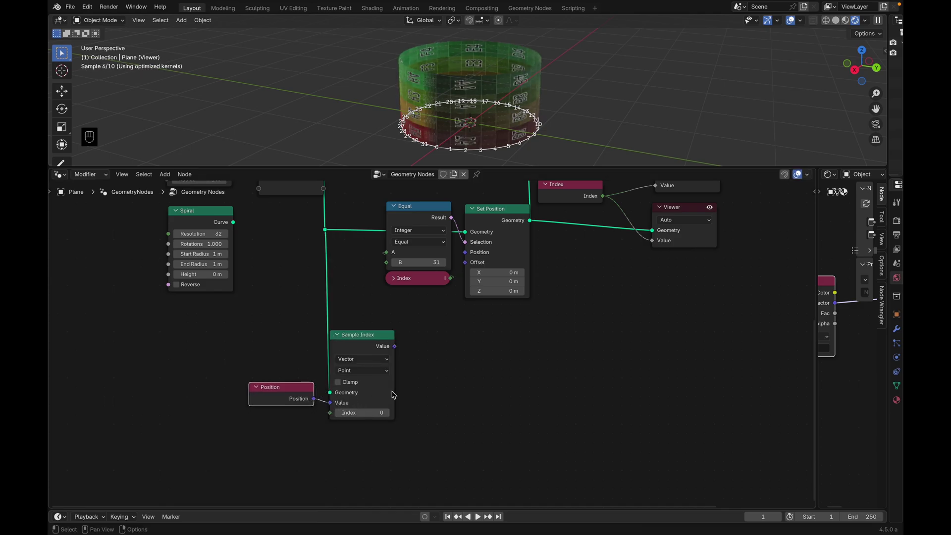
# - Connect the Sample Index value to Set Position's Position and inspect the texture at the cylinder's seam
pyautogui.moveTo(400, 349); pyautogui.dragTo(464, 253)
pyautogui.moveTo(442, 213); pyautogui.dragTo(464, 242)
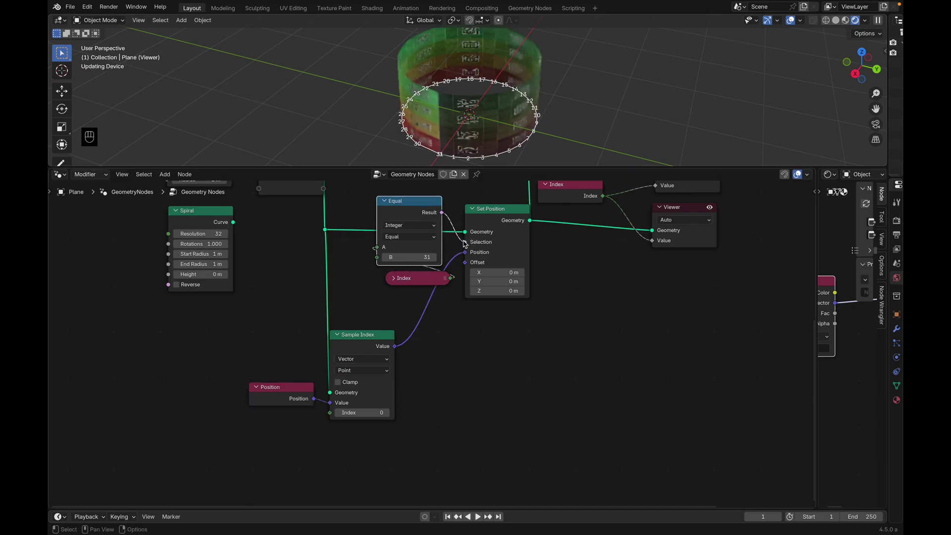
pyautogui.moveTo(461, 157); pyautogui.dragTo(458, 151, button='middle')
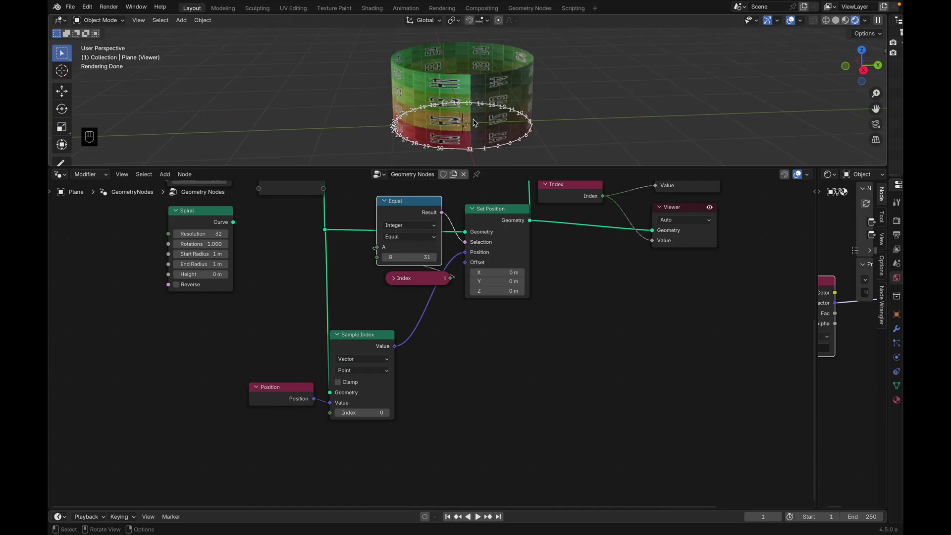
pyautogui.moveTo(456, 151); pyautogui.dragTo(526, 70, button='middle')
pyautogui.scroll(1, 474, 122)
pyautogui.scroll(5, 474, 122)
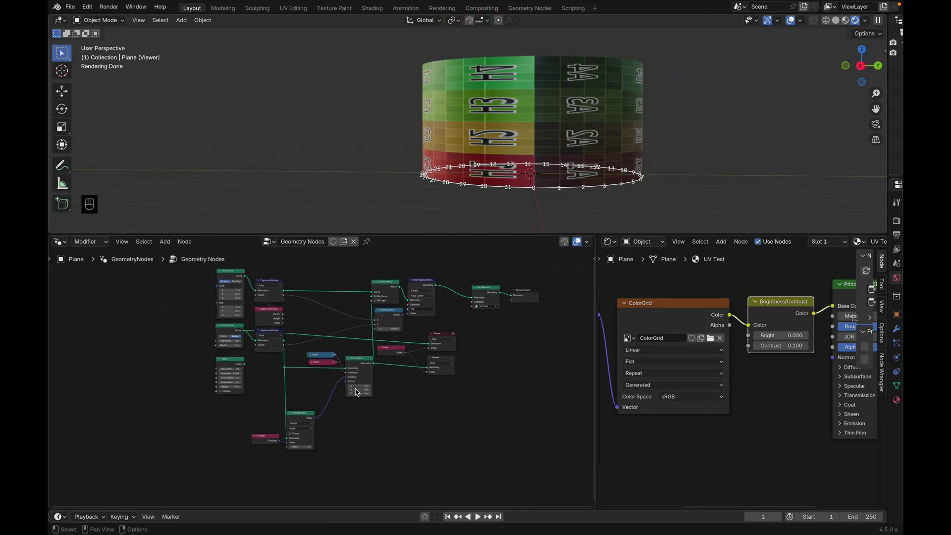
# - Move the source nodes away from Set Position, disconnect Sample Index from its Position, and activate the Viewer linked to Set Position
pyautogui.moveTo(183, 272); pyautogui.dragTo(325, 445)
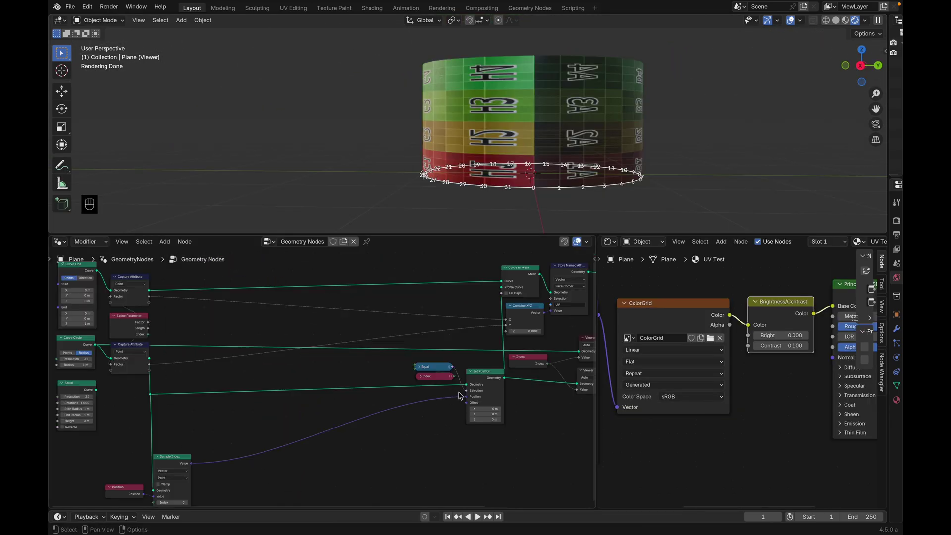
pyautogui.moveTo(466, 397); pyautogui.dragTo(216, 493)
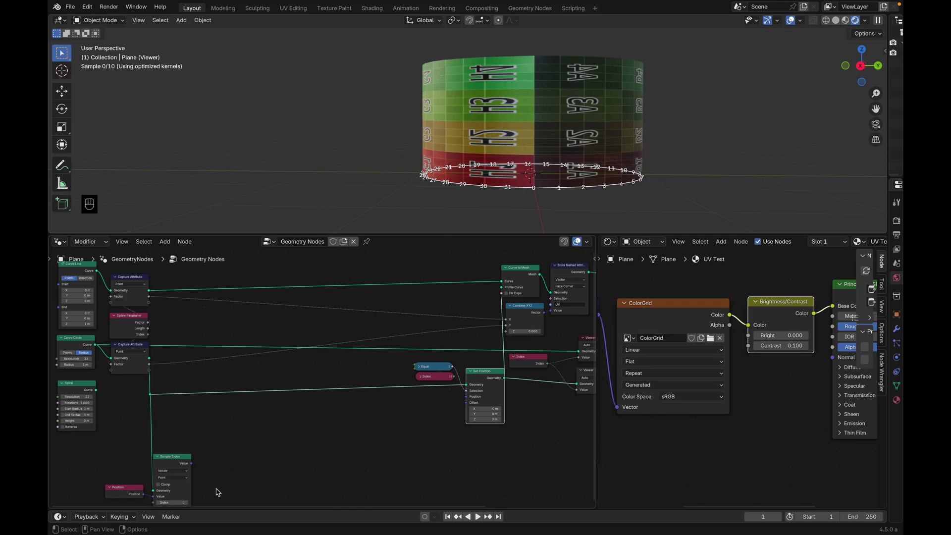
pyautogui.moveTo(366, 469); pyautogui.dragTo(304, 462, button='middle')
pyautogui.click(538, 382)
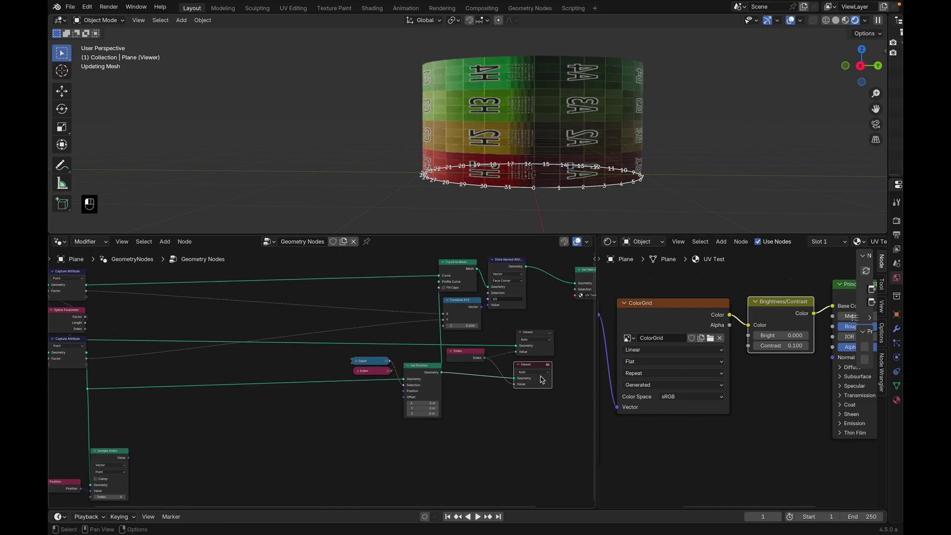
pyautogui.keyDown('ctrl'); pyautogui.hscroll(3, 314, 431); pyautogui.keyUp('ctrl')
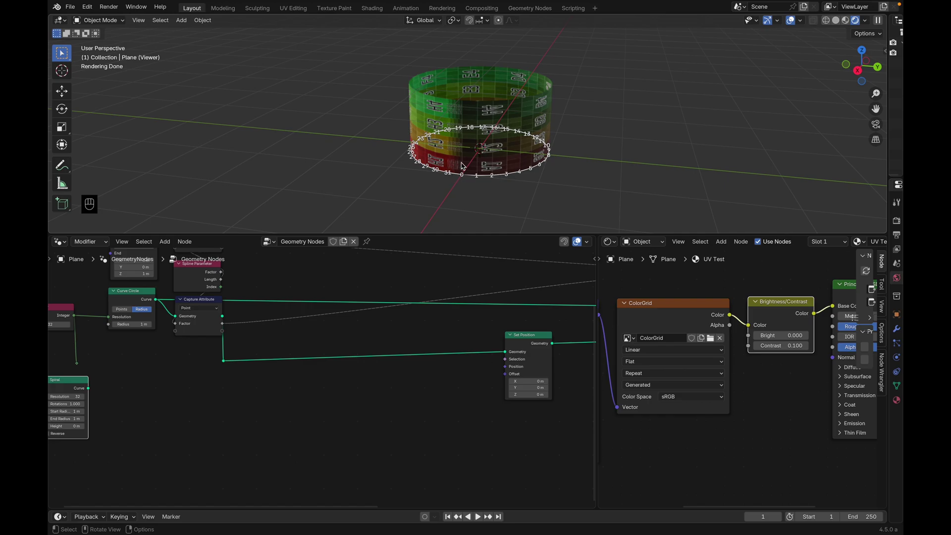
# - Insert a Resample Curve node between the circle's Capture Attribute and Set Position
pyautogui.hotkey('shift', 'a')
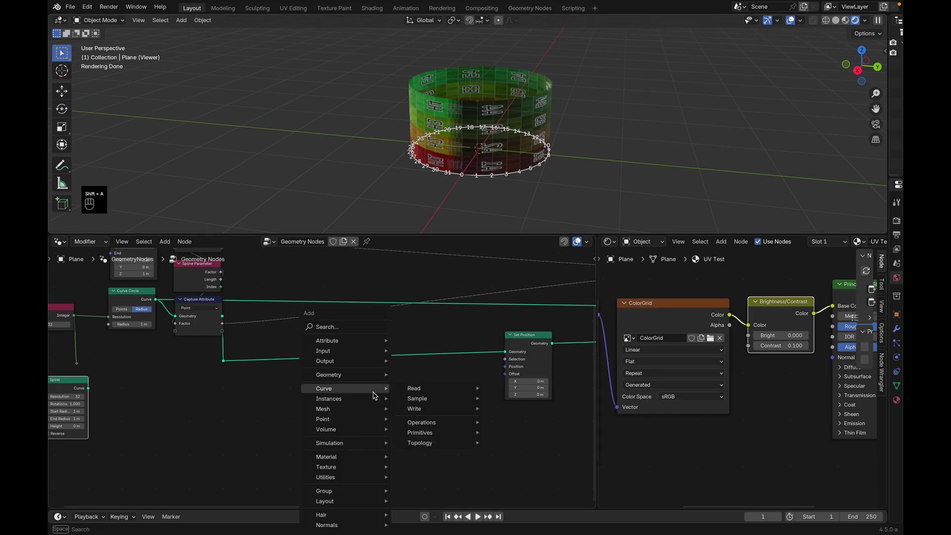
pyautogui.write('resample')
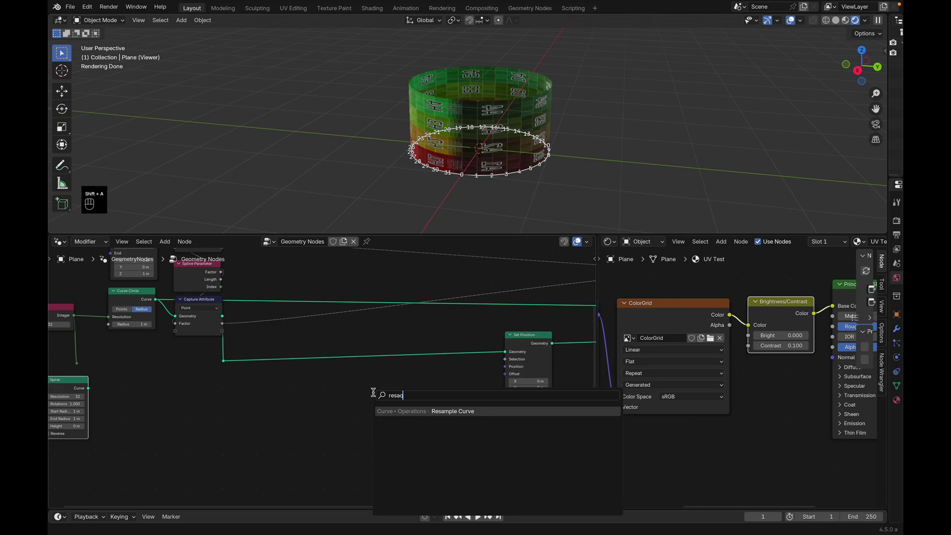
pyautogui.press('Return')
pyautogui.click(333, 339)
# - Add a Math Add node that adds 1 to the shared Integer and feed it into Resample Curve's Count
pyautogui.moveTo(214, 369); pyautogui.dragTo(262, 365, button='middle')
pyautogui.moveTo(127, 362); pyautogui.dragTo(123, 359)
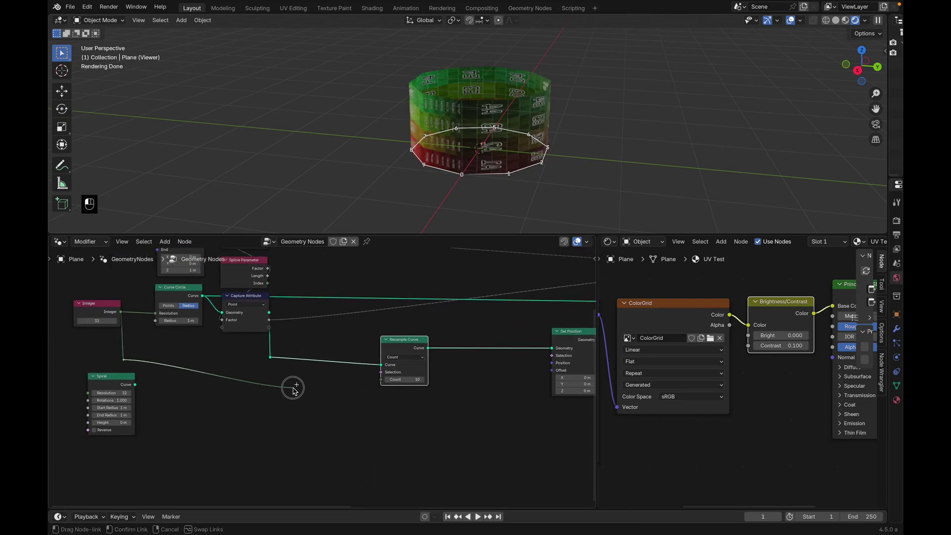
pyautogui.write('add')
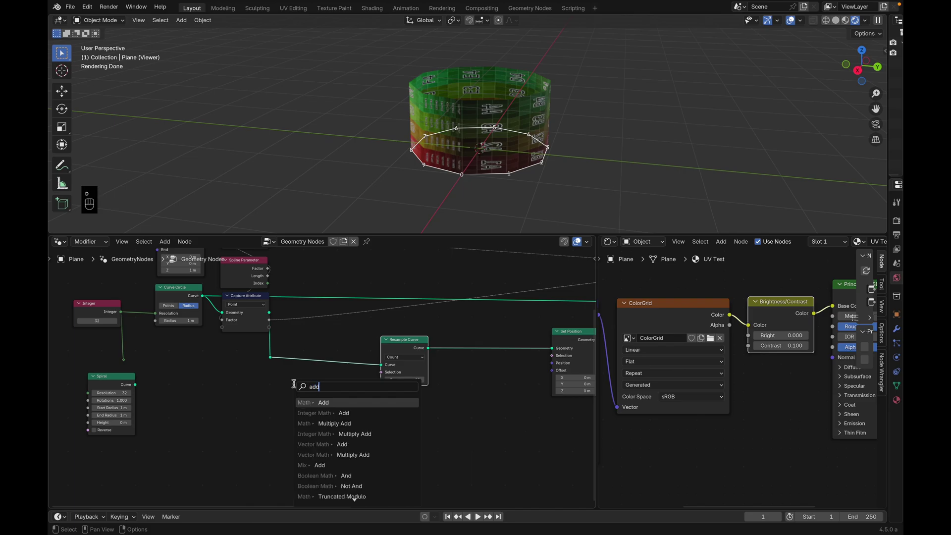
pyautogui.press('Return')
pyautogui.click(312, 380)
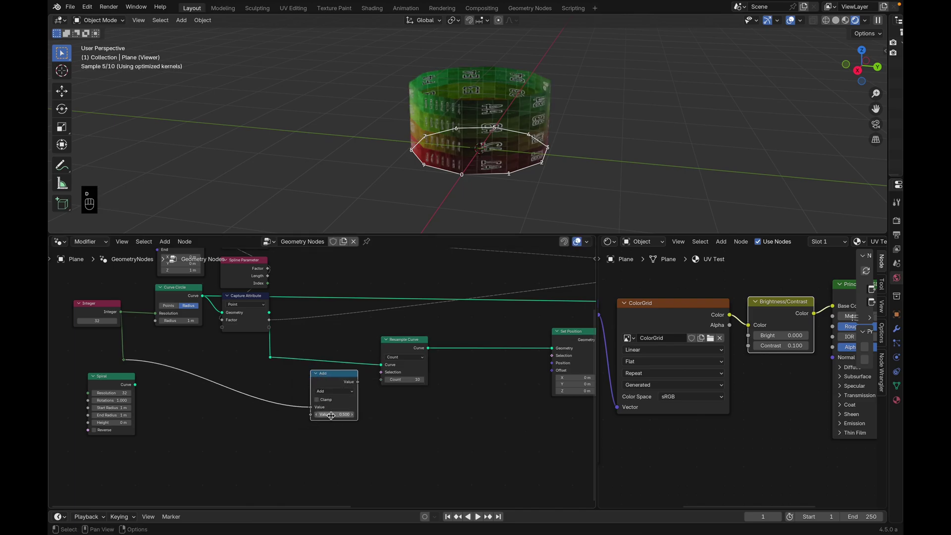
pyautogui.click(332, 415)
pyautogui.write('1')
pyautogui.press('Return')
pyautogui.moveTo(358, 383); pyautogui.dragTo(381, 380)
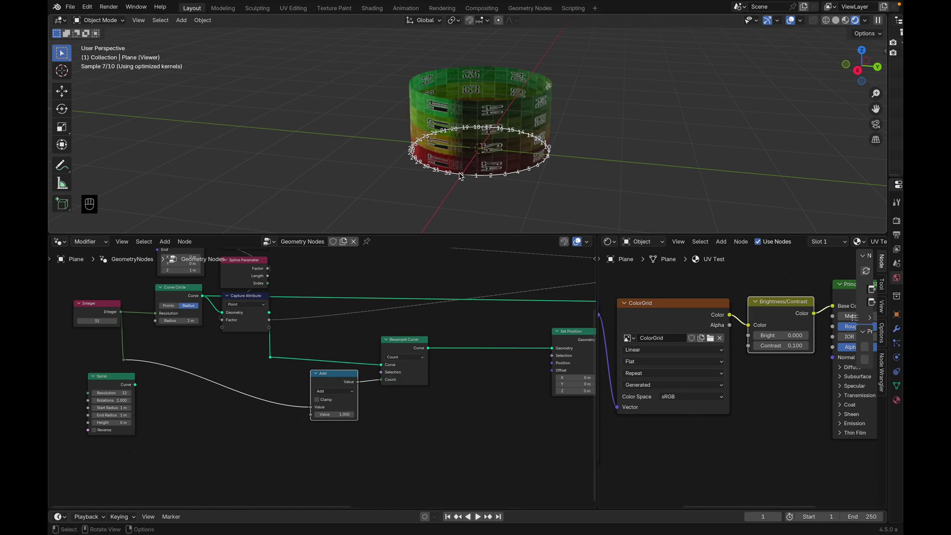
# - Collapse the Add and Resample Curve nodes and move them closer to the circle's Capture Attribute
pyautogui.click(316, 375)
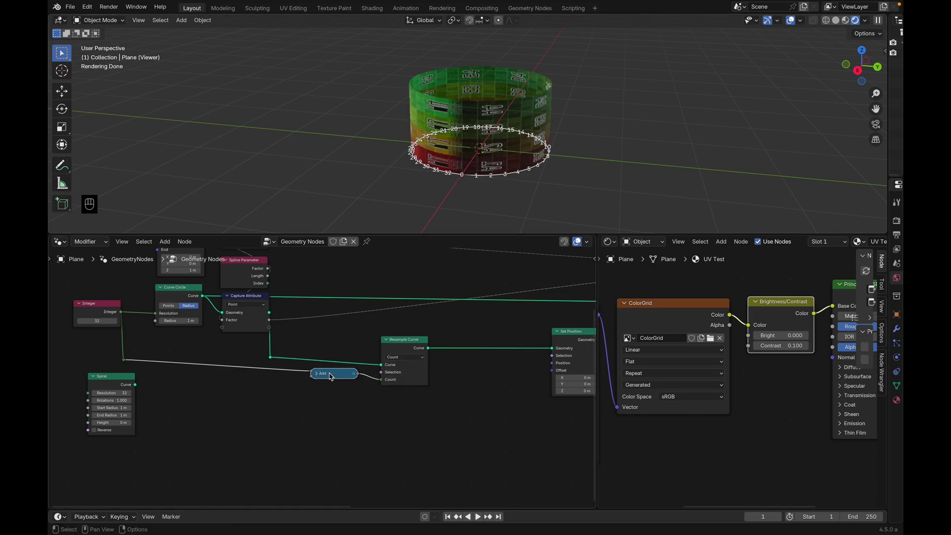
pyautogui.moveTo(336, 375); pyautogui.dragTo(312, 379)
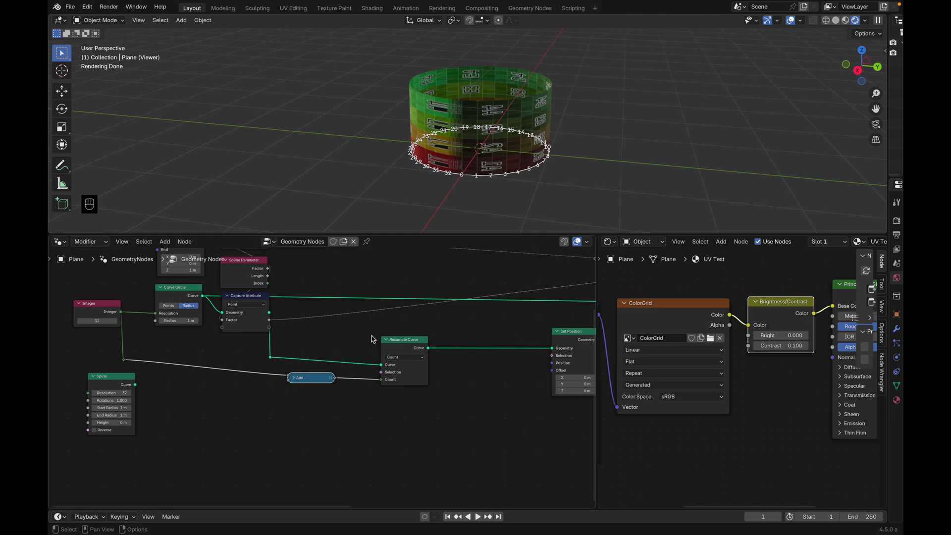
pyautogui.click(388, 340)
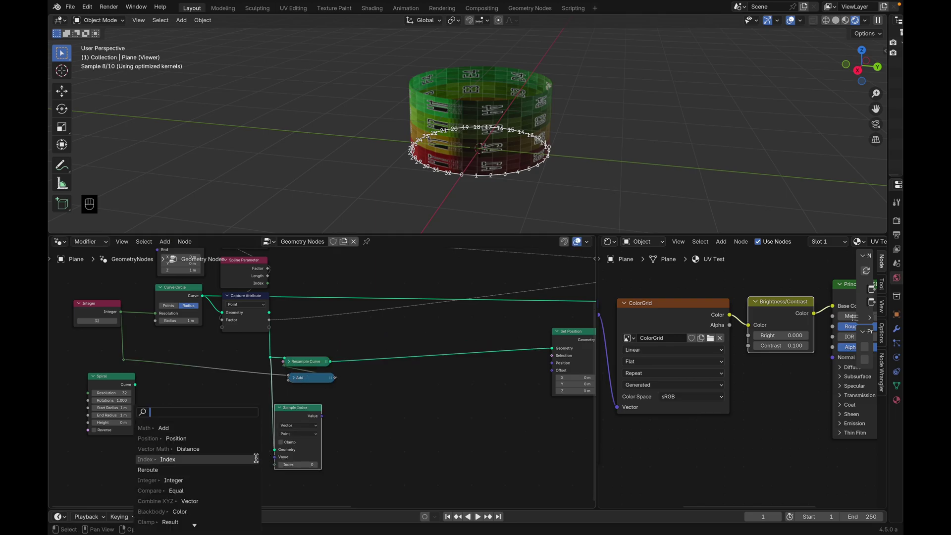
# - Feed a Position node into Sample Index's Value and connect the sampled output to Set Position's Position
pyautogui.write('pos')
pyautogui.press('Return')
pyautogui.click(263, 451)
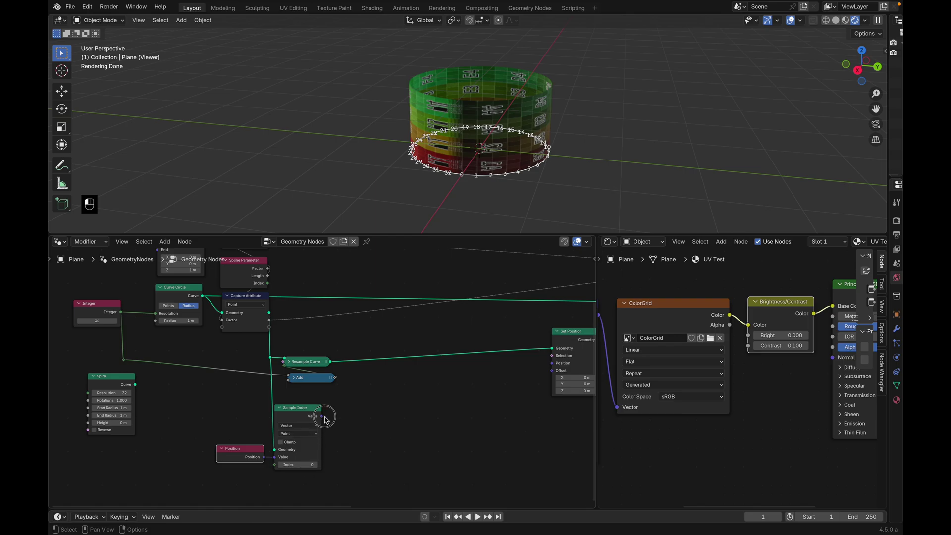
pyautogui.moveTo(323, 416); pyautogui.dragTo(551, 371)
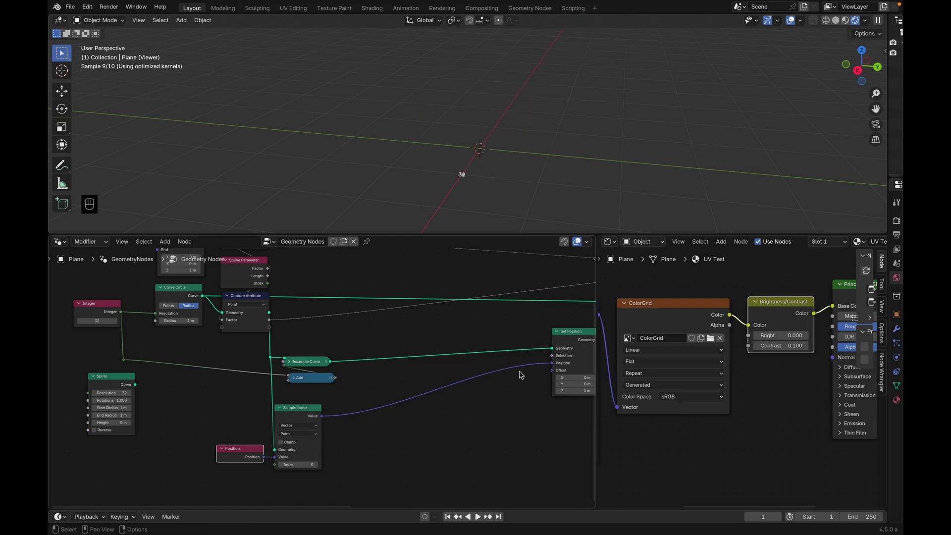
# - Feed an Index node into Sample Index's Index input and move the Sample Index node clear of its inputs
pyautogui.click(273, 465)
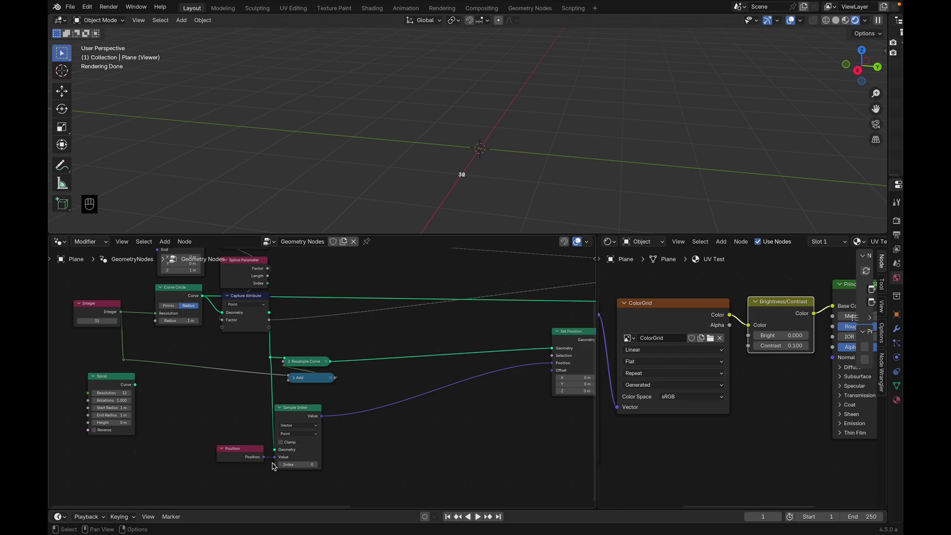
pyautogui.moveTo(274, 465); pyautogui.dragTo(236, 470)
pyautogui.write('index')
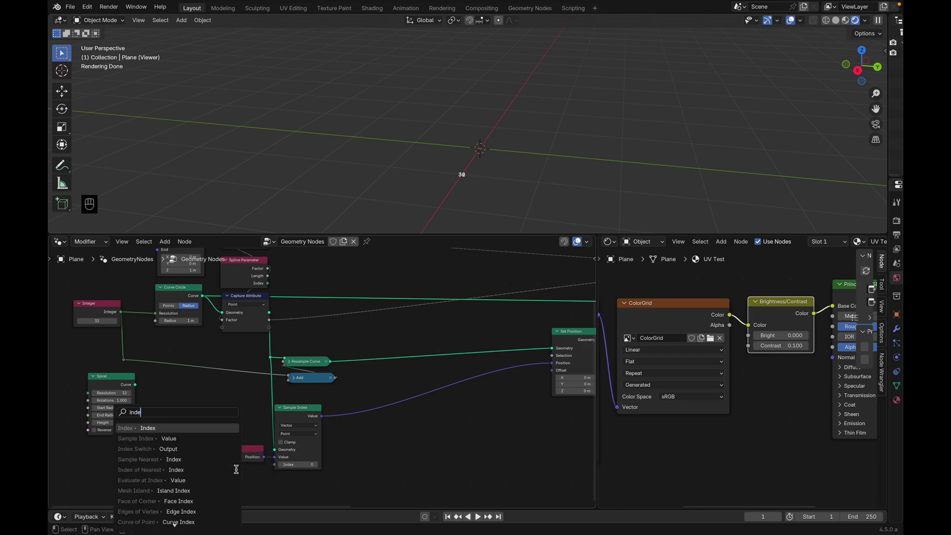
pyautogui.press('Return')
pyautogui.click(255, 475)
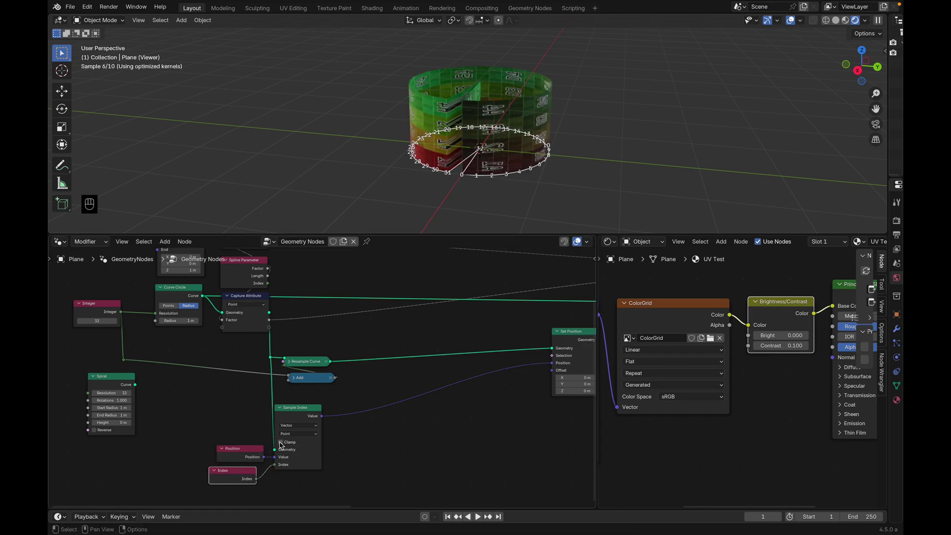
pyautogui.moveTo(307, 412); pyautogui.dragTo(373, 402)
pyautogui.moveTo(446, 163); pyautogui.dragTo(459, 195, button='middle')
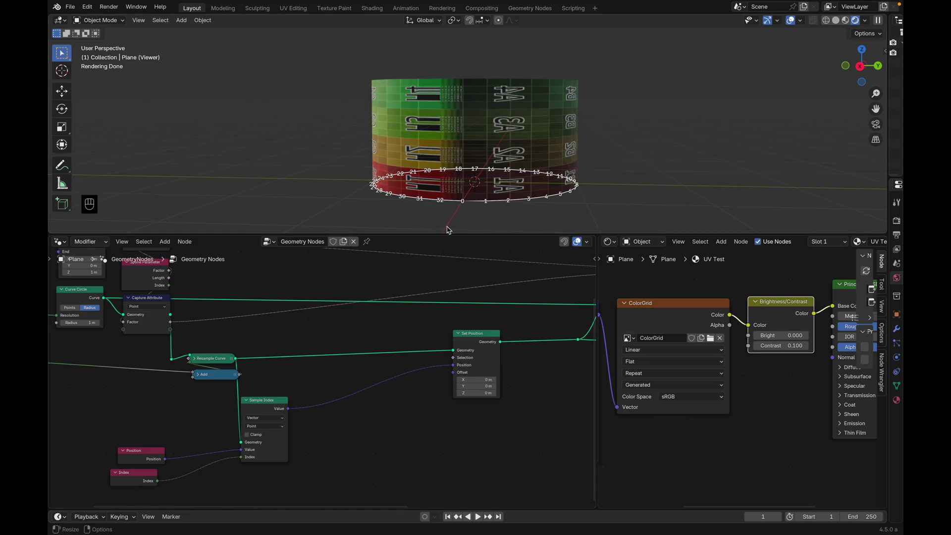
# - Place a second Set Position after the first and duplicate Sample Index with its input links kept
pyautogui.moveTo(479, 352); pyautogui.dragTo(438, 353)
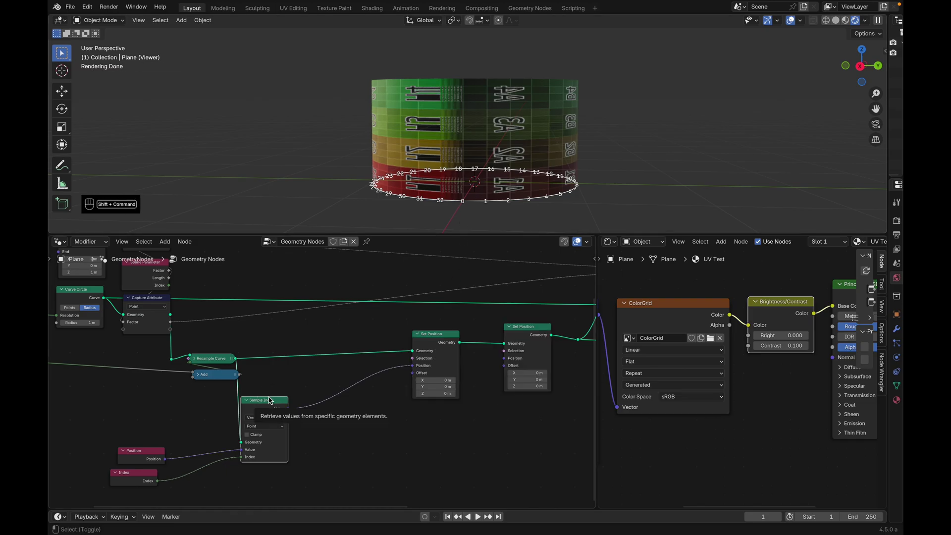
pyautogui.press('shift+super+d')
pyautogui.click(365, 433)
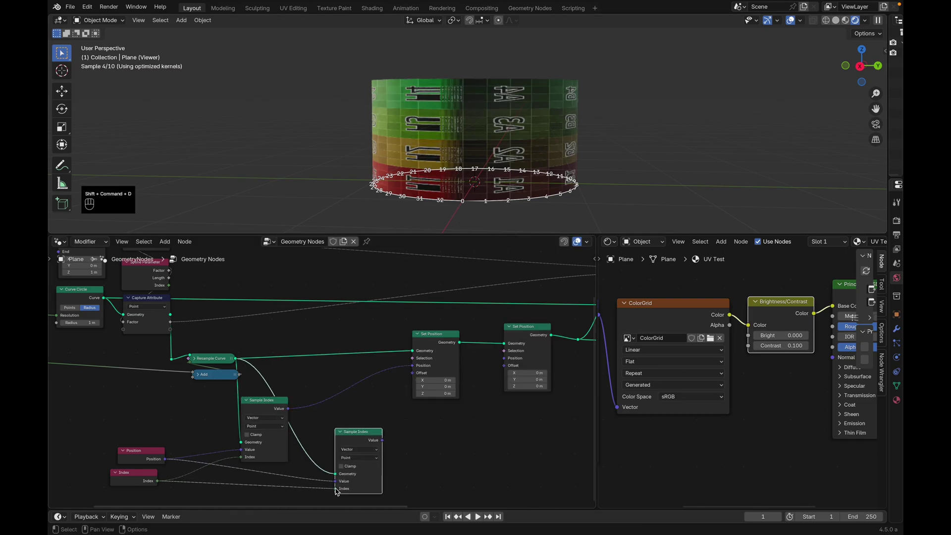
# - Disconnect the duplicate Sample Index's Index, set it to 32, and connect its Value to the second Set Position's Position
pyautogui.moveTo(336, 490); pyautogui.dragTo(327, 493)
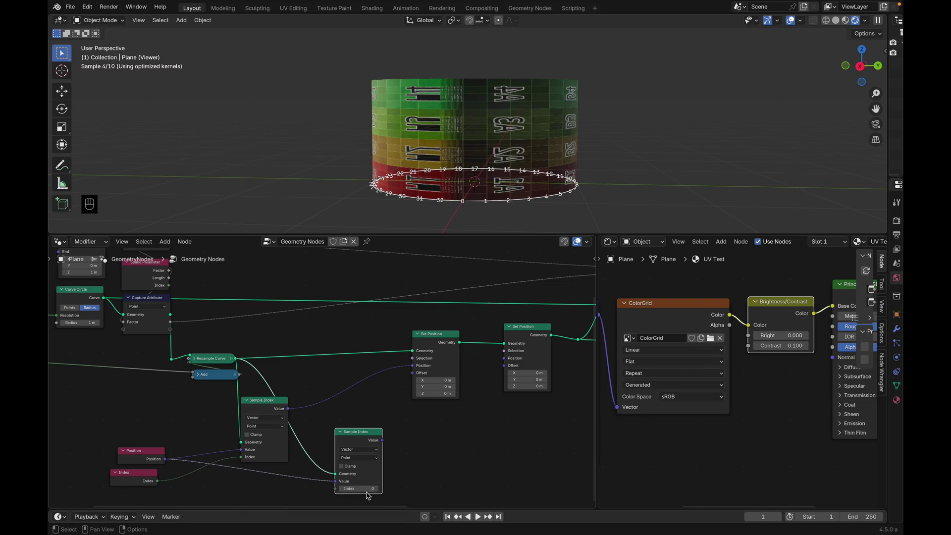
pyautogui.press('3')
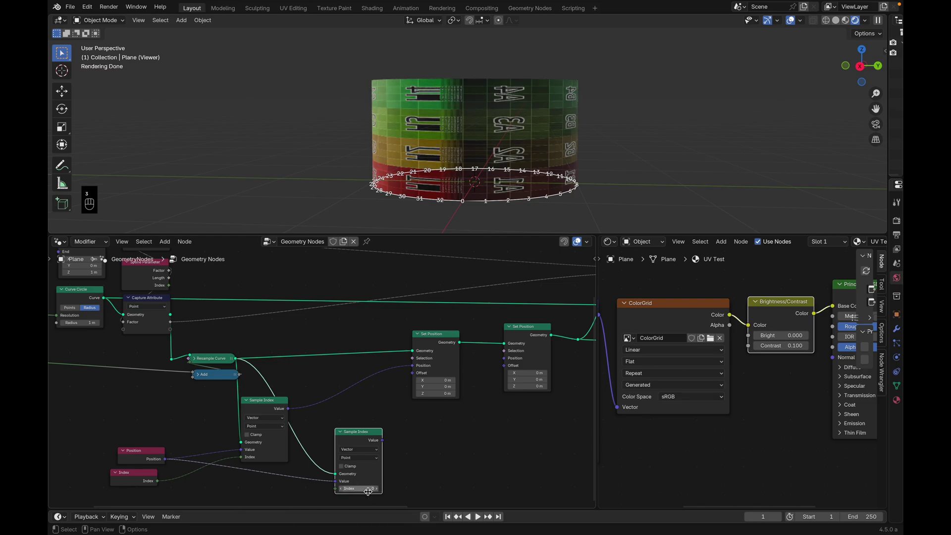
pyautogui.click(367, 490)
pyautogui.write('32')
pyautogui.press('Return')
pyautogui.moveTo(383, 440); pyautogui.dragTo(508, 363)
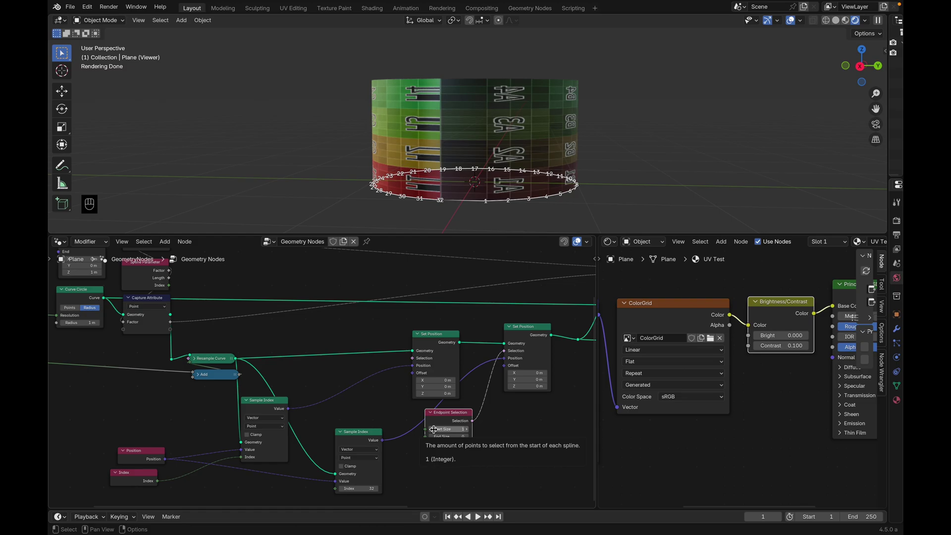
# - Set the Endpoint Selection feeding the second Set Position to Start Size 0 and End Size 1
pyautogui.click(435, 430)
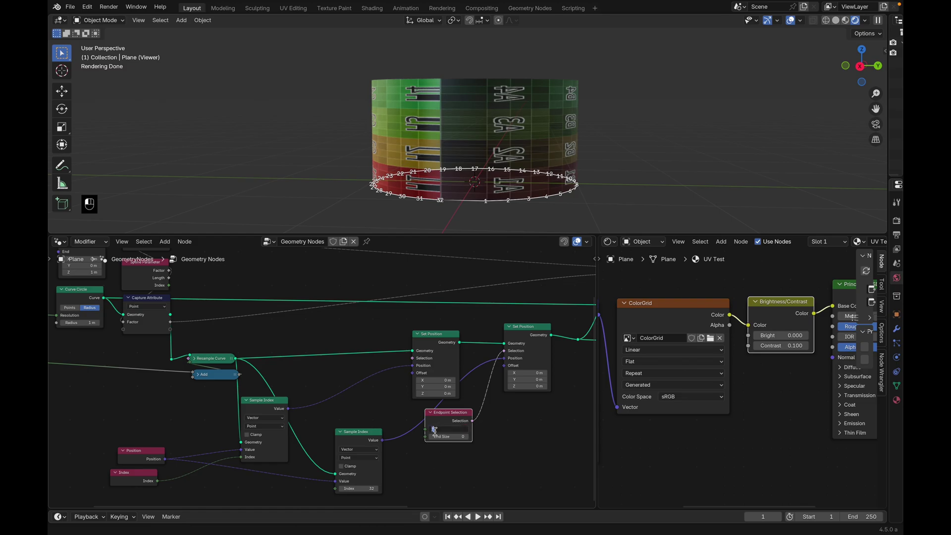
pyautogui.press('Escape')
pyautogui.click(431, 429)
pyautogui.click(467, 436)
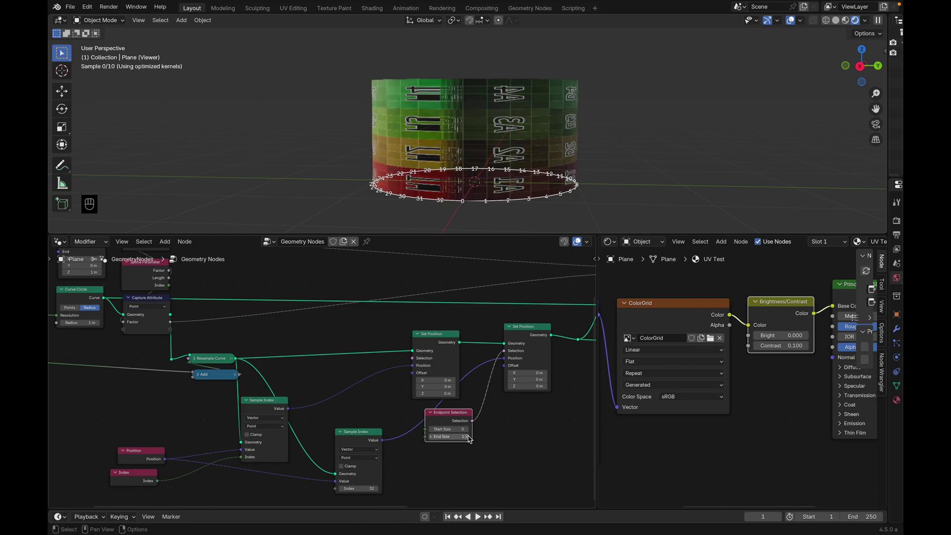
# - Insert a Capture Attribute node between Resample Curve and the first Set Position and feed it Spline Parameter's Factor
pyautogui.hotkey('shift', 'a')
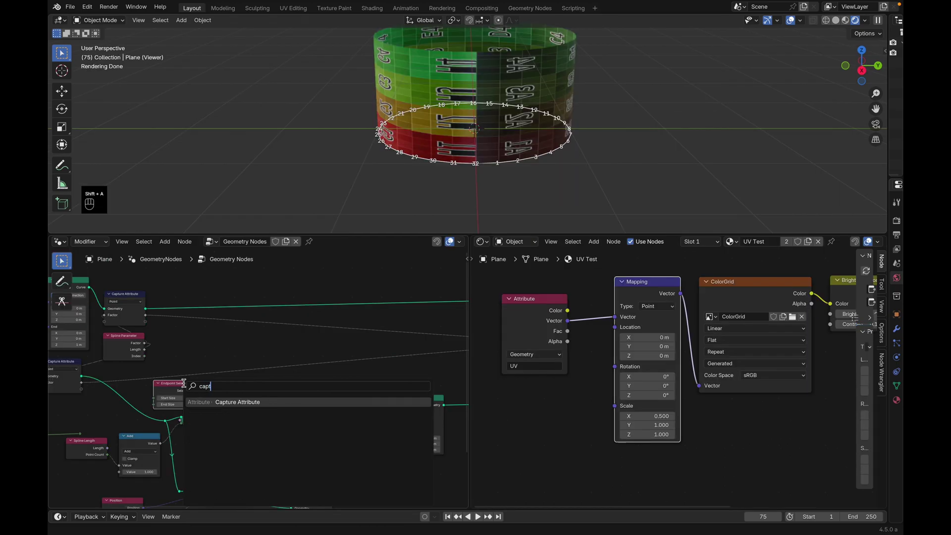
pyautogui.press('Return')
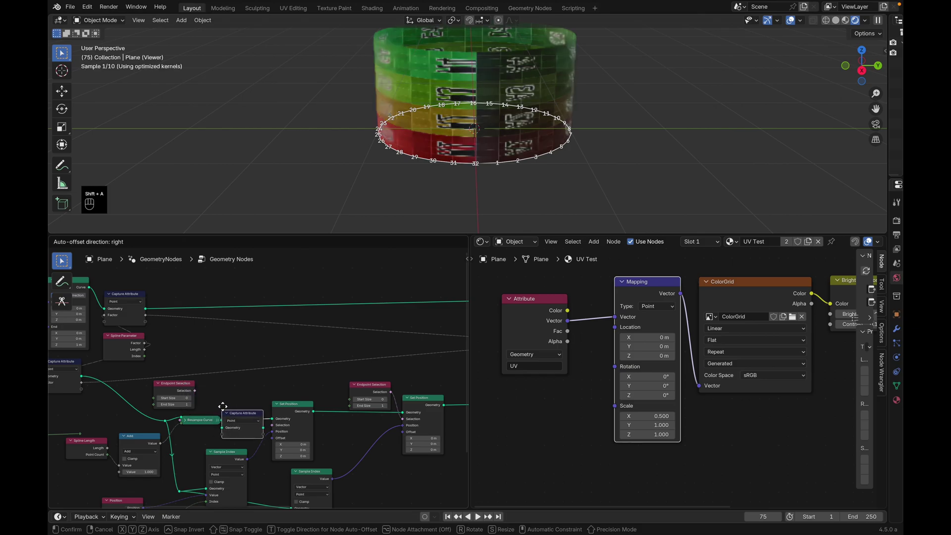
pyautogui.click(222, 406)
pyautogui.moveTo(136, 351); pyautogui.dragTo(196, 353, button='middle')
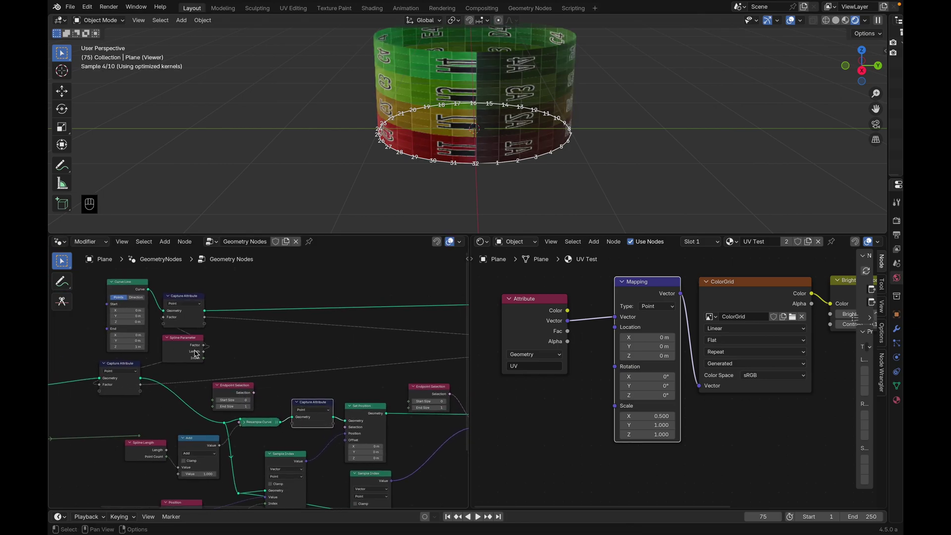
pyautogui.moveTo(205, 346); pyautogui.dragTo(293, 427)
pyautogui.moveTo(333, 421); pyautogui.dragTo(259, 427, button='middle')
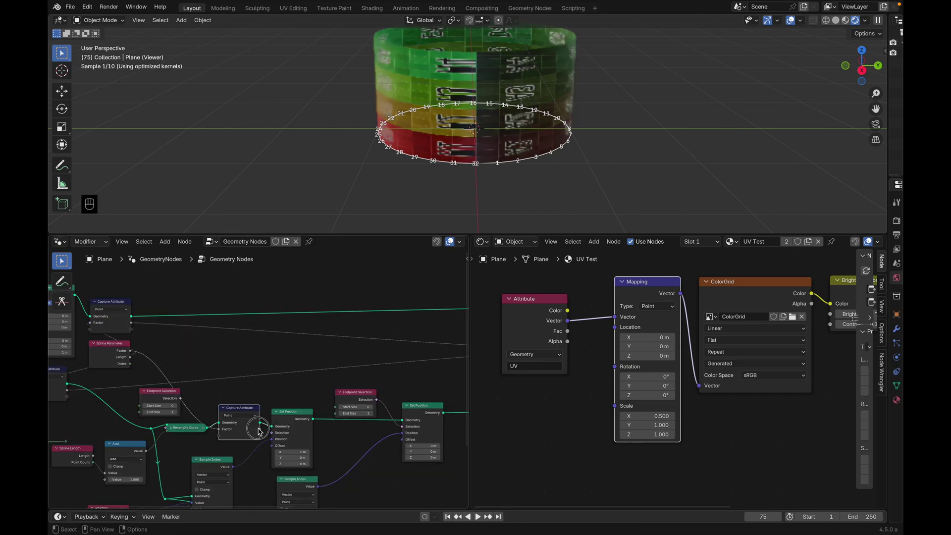
pyautogui.moveTo(471, 379); pyautogui.dragTo(471, 379)
# - Unmute the Join Geometry and Extrude Mesh nodes to give the cylinder wall thickness
pyautogui.moveTo(471, 382); pyautogui.dragTo(158, 354, button='middle')
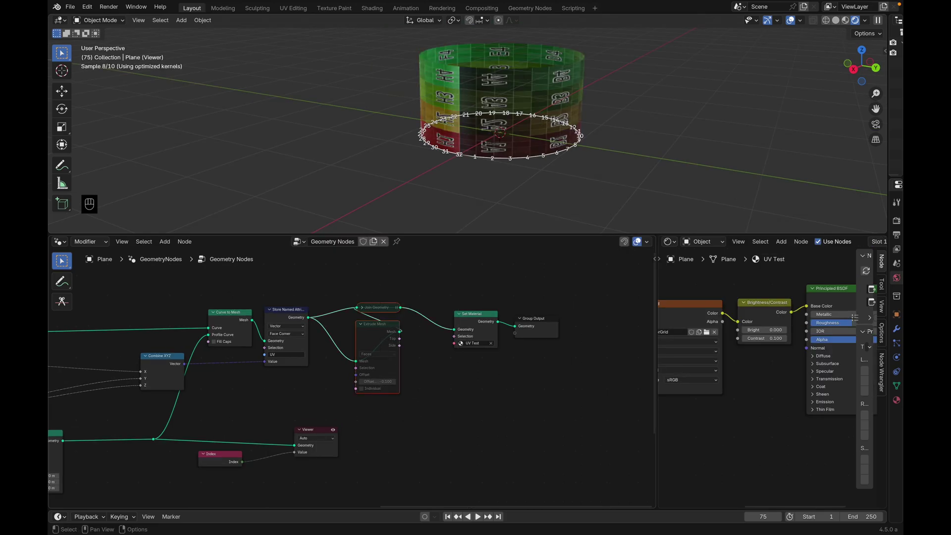
pyautogui.press('m')
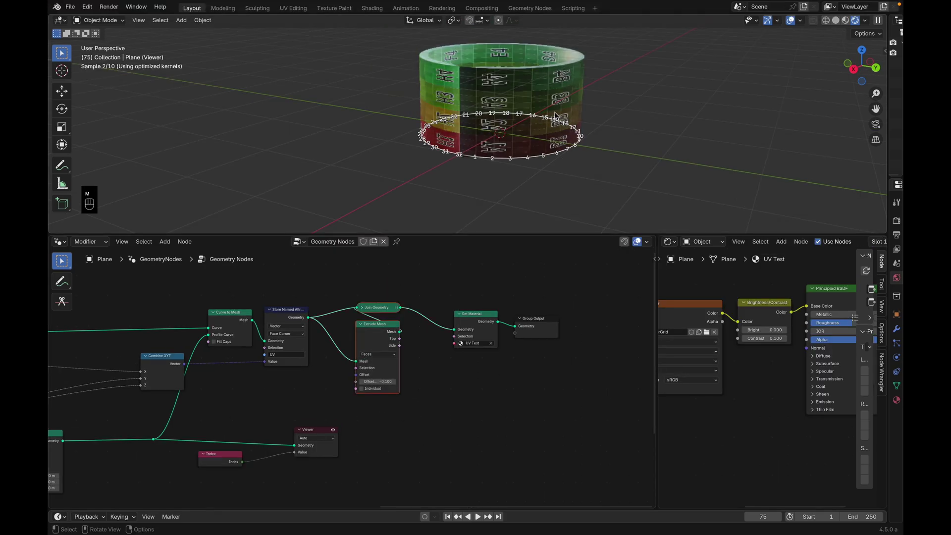
pyautogui.moveTo(555, 115); pyautogui.dragTo(554, 115, button='middle')
# - Try connecting Extrude Mesh directly to Set Material, bypassing Join Geometry, and undo that connection
pyautogui.moveTo(400, 307); pyautogui.dragTo(568, 285, button='middle')
pyautogui.moveTo(569, 285); pyautogui.dragTo(643, 308)
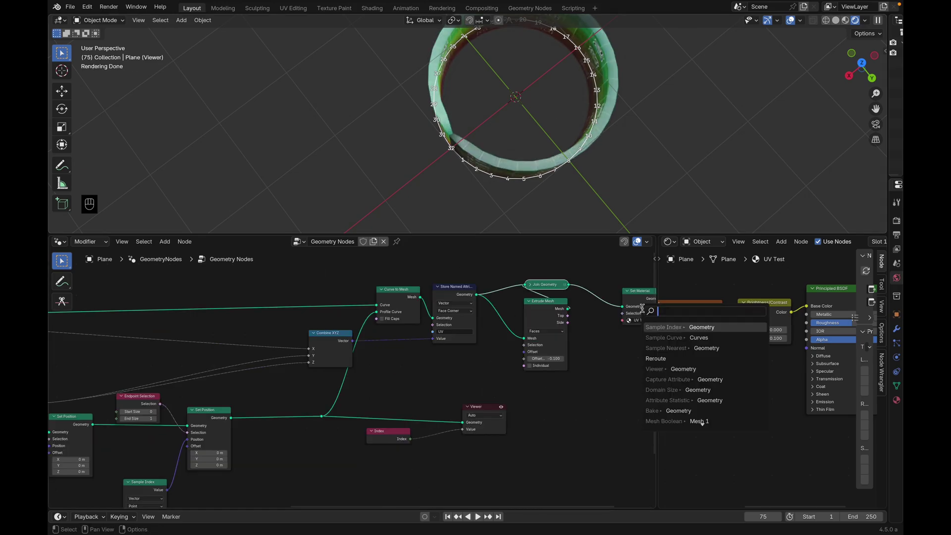
pyautogui.click(560, 307)
pyautogui.moveTo(569, 308); pyautogui.dragTo(623, 306)
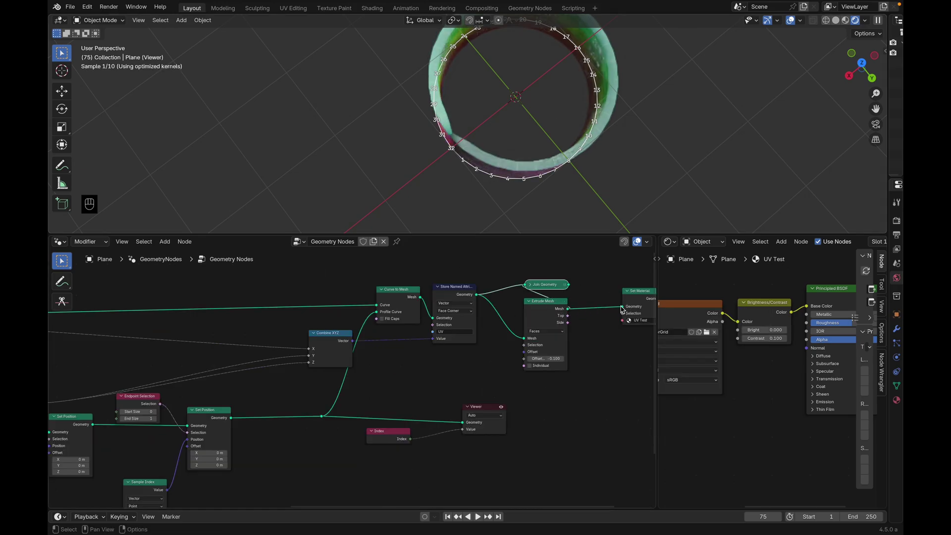
pyautogui.moveTo(566, 124); pyautogui.dragTo(578, 203, button='middle')
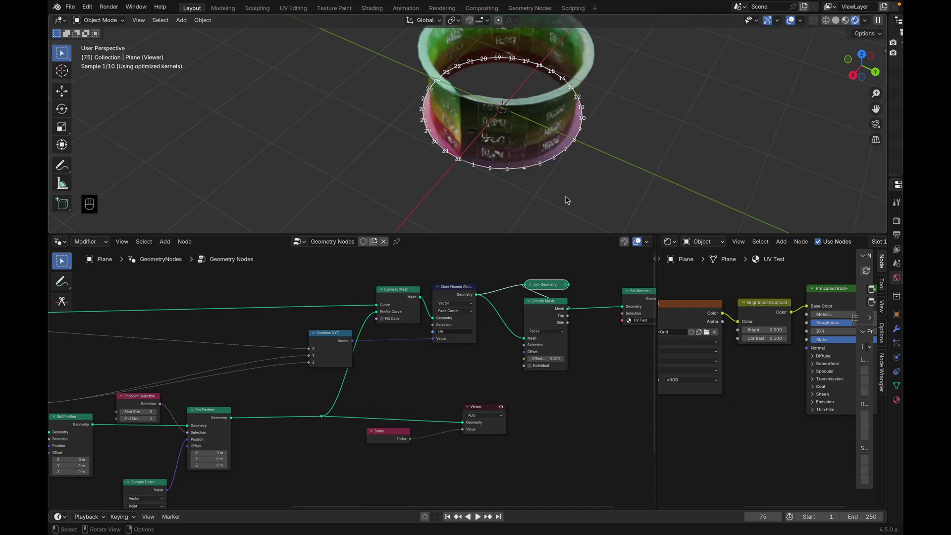
pyautogui.scroll(1, 567, 197)
pyautogui.moveTo(493, 146); pyautogui.dragTo(474, 112, button='middle')
pyautogui.press('super+z')
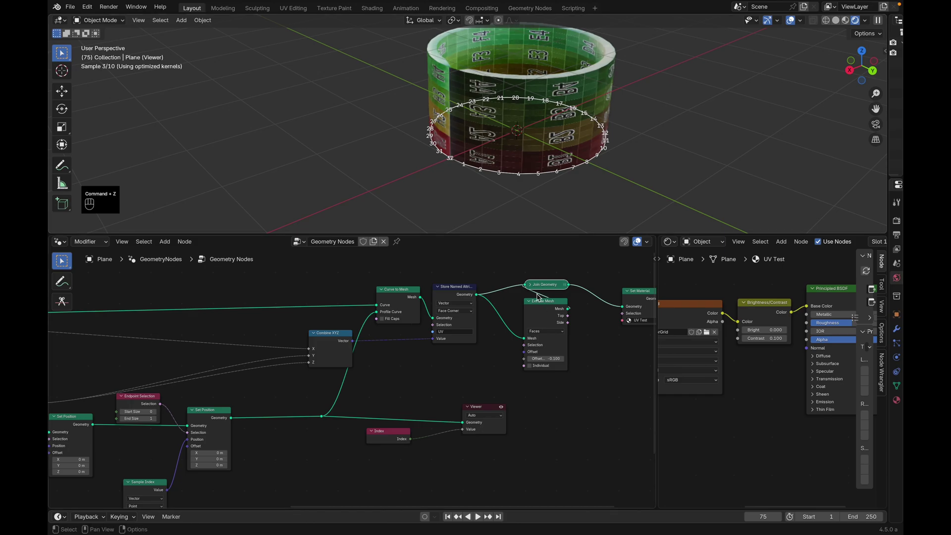
# - Add a Spline Length node near the collapsed Add node that drives the Resample Curve count
pyautogui.hscroll(-2, 509, 352)
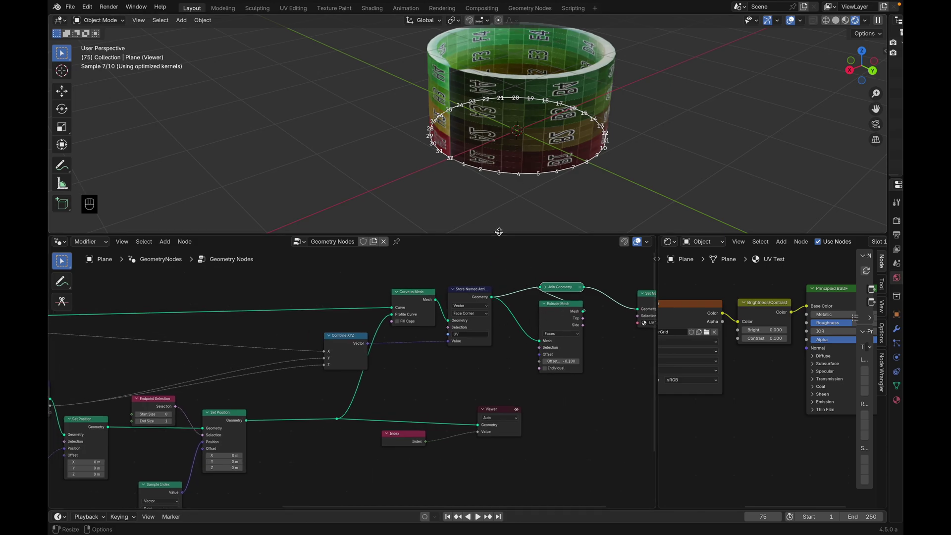
pyautogui.press('Home')
pyautogui.scroll(3, 286, 354)
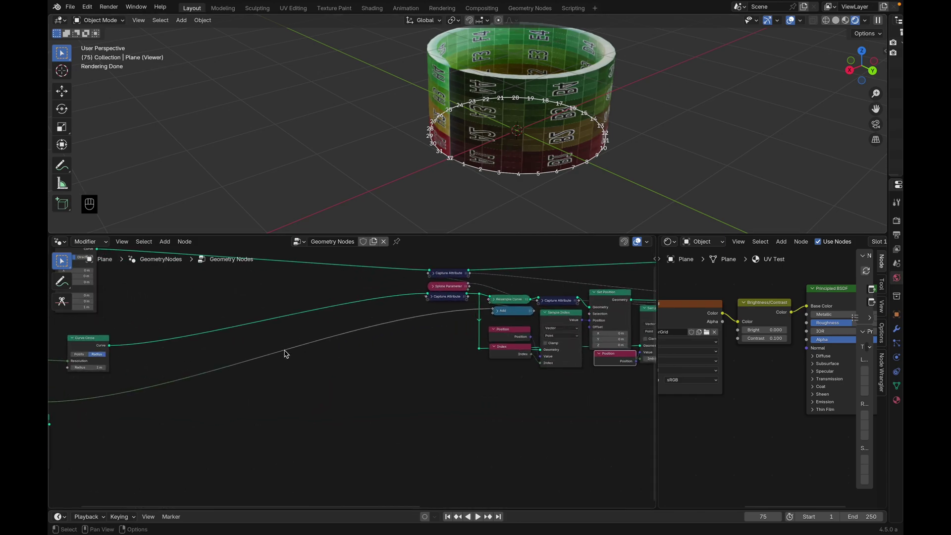
pyautogui.scroll(4, 157, 395)
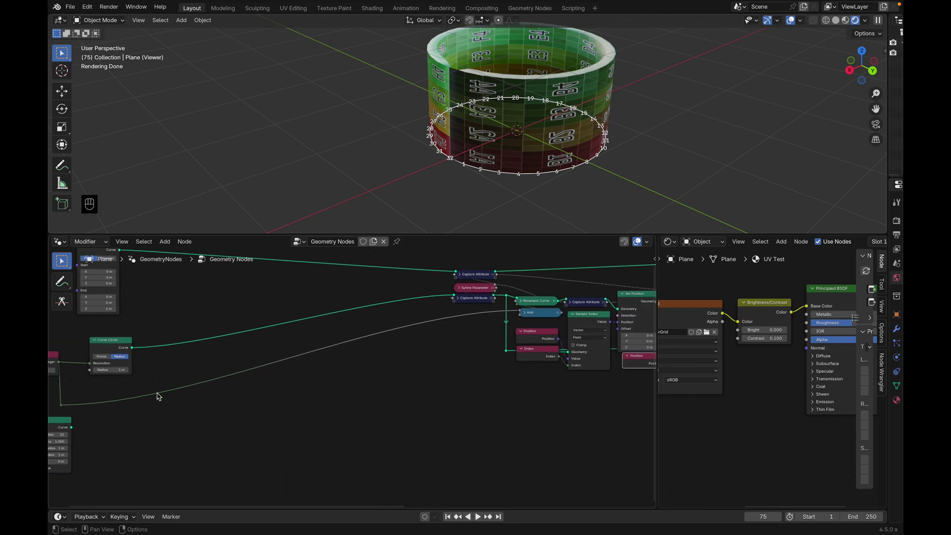
pyautogui.hotkey('shift', 'a')
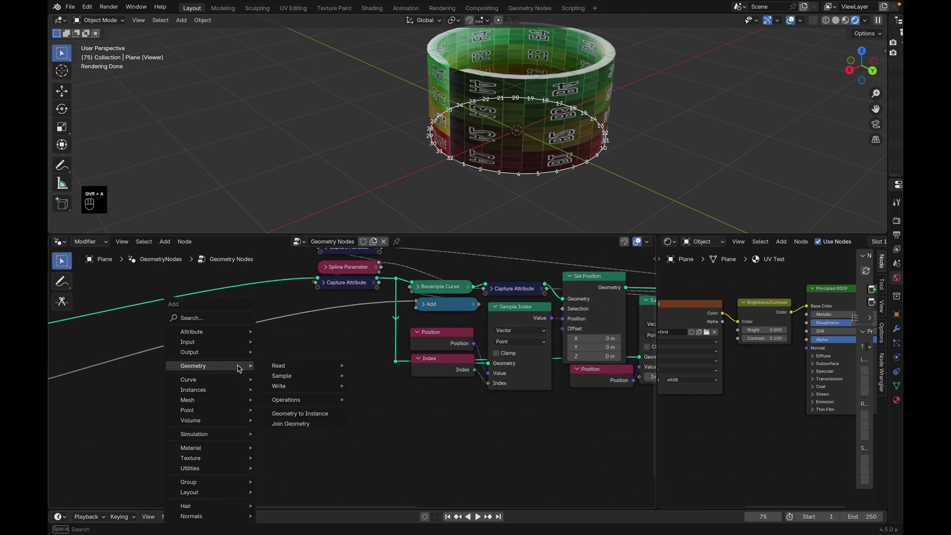
pyautogui.write('spline')
pyautogui.press('Return')
pyautogui.click(250, 317)
# - Feed Spline Length's Point Count through a new Add node with value 1 and Clamp enabled into the collapsed Add node
pyautogui.moveTo(314, 342); pyautogui.dragTo(329, 347)
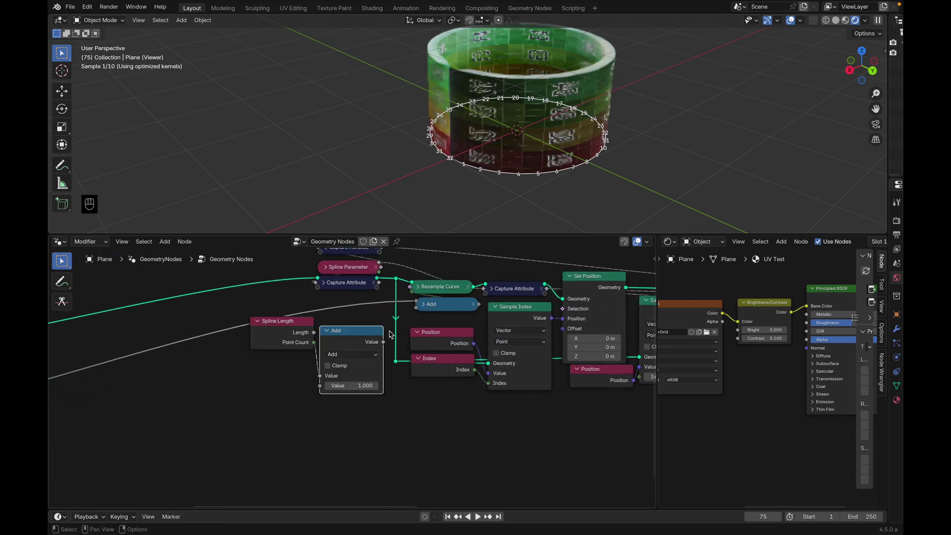
pyautogui.moveTo(383, 342); pyautogui.dragTo(416, 304)
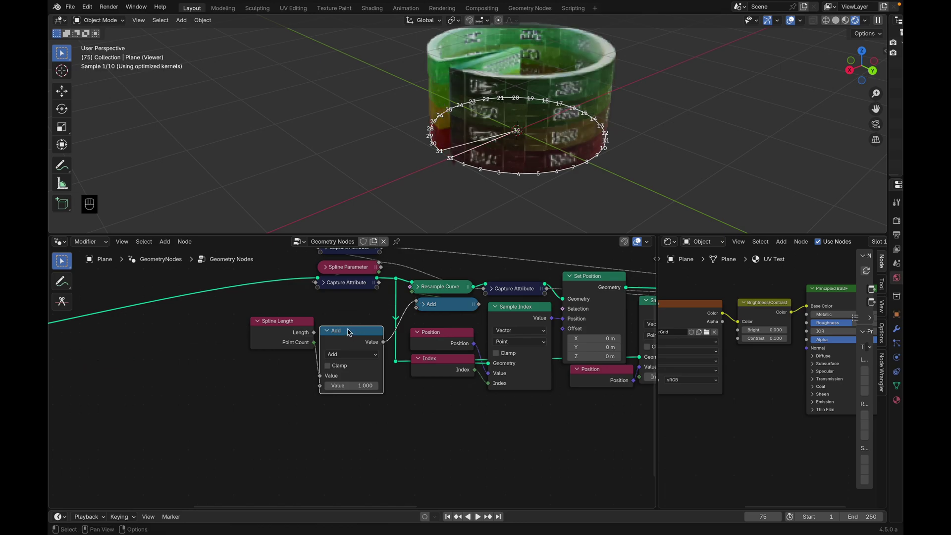
pyautogui.click(327, 367)
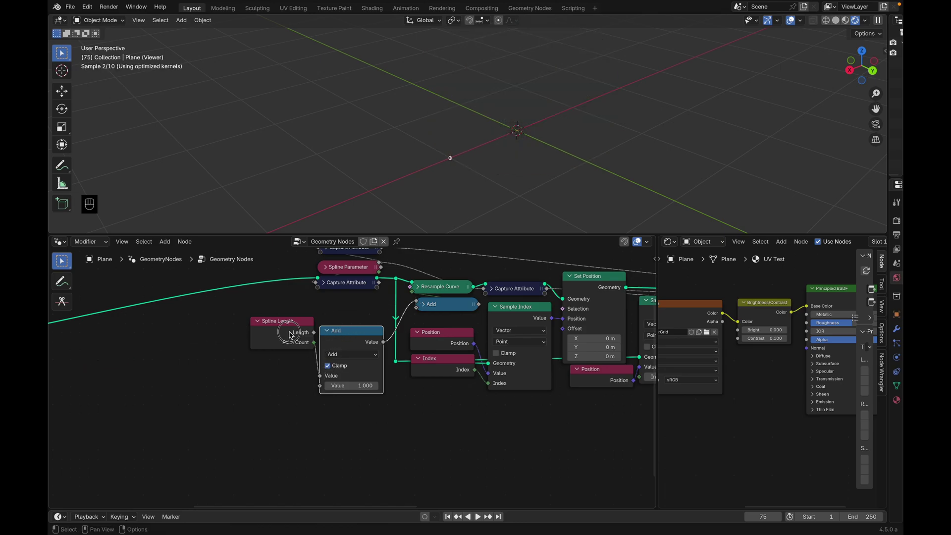
# - Group the curve-to-mesh nodes and insert a Set Shade Smooth node between Set Material and Group Output inside the group
pyautogui.press('super+g')
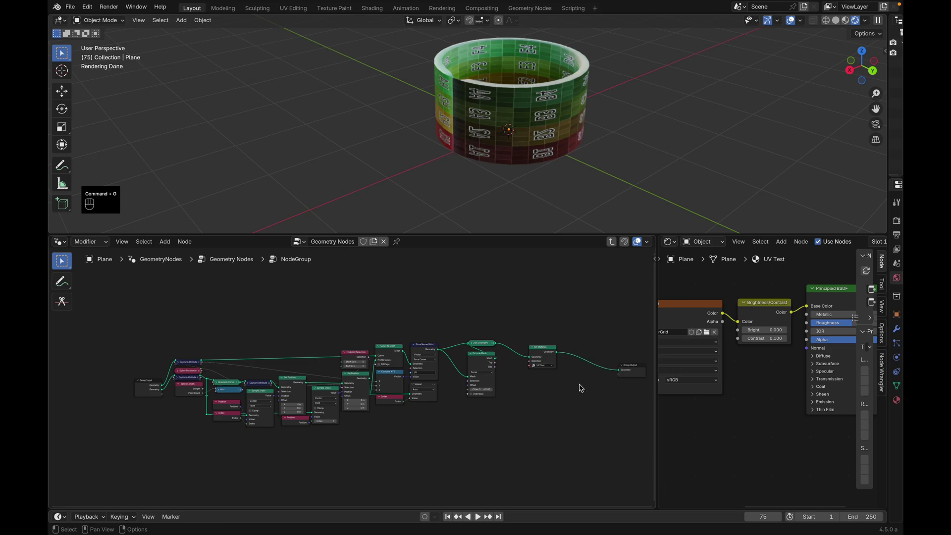
pyautogui.click(580, 386)
pyautogui.hotkey('shift', 'a')
pyautogui.write('shad')
pyautogui.press('Return')
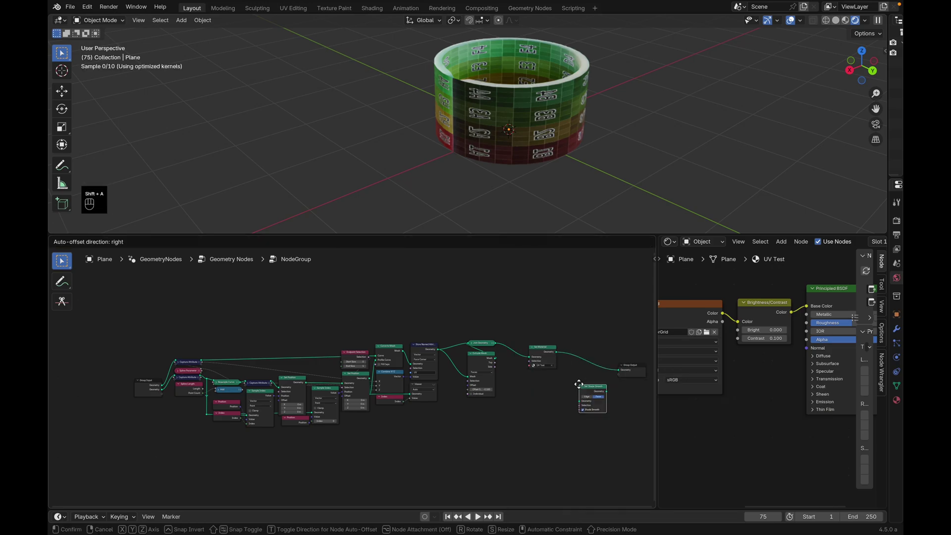
pyautogui.click(549, 380)
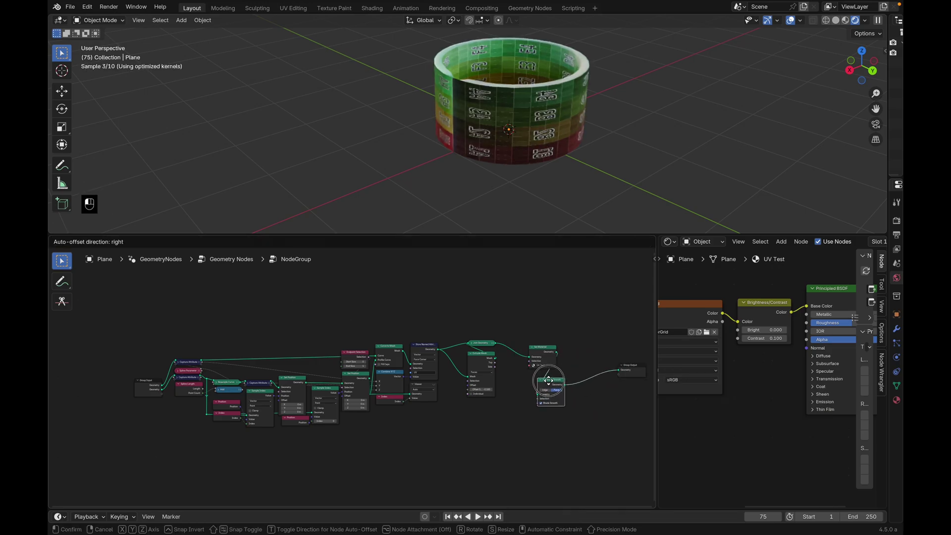
pyautogui.scroll(4, 173, 371)
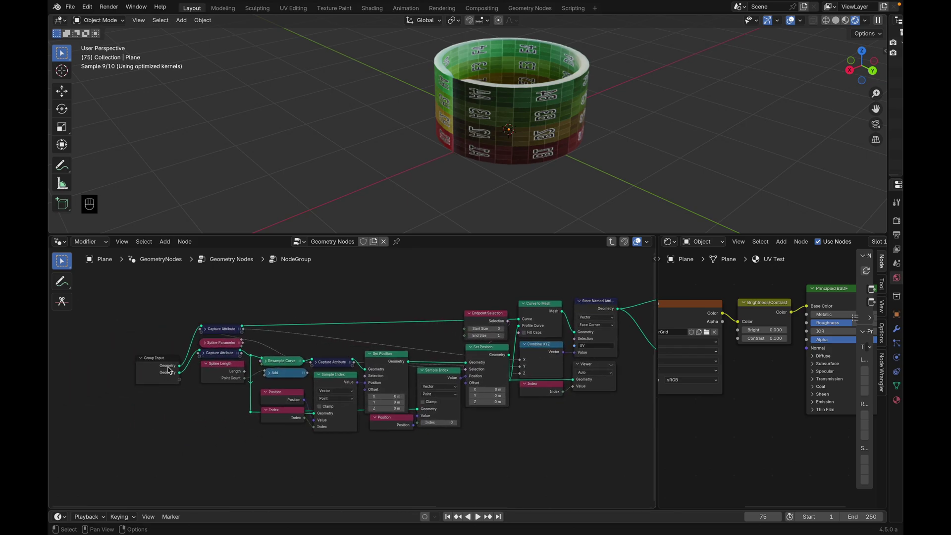
# - Rename the node group's two geometry inputs to Input Curve and Profile Curve
pyautogui.press('Tab')
pyautogui.press('Tab')
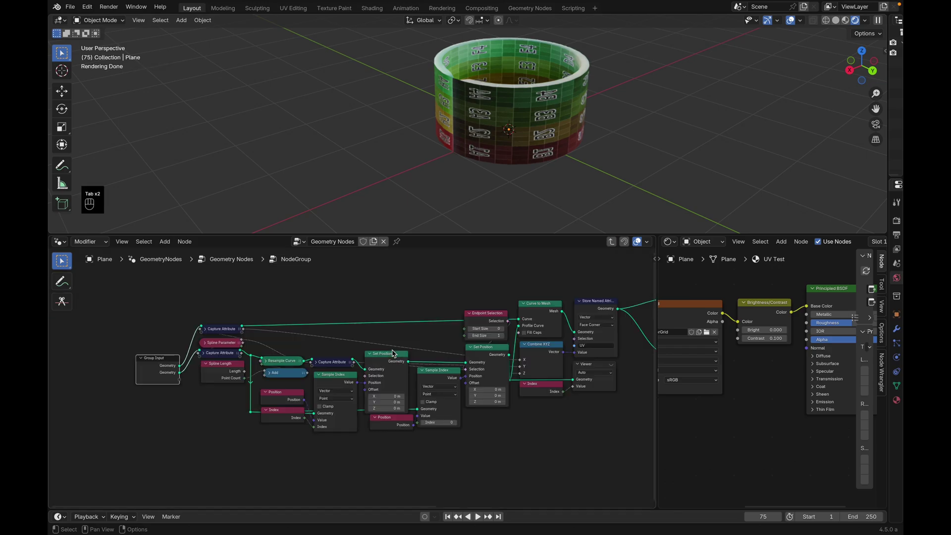
pyautogui.press('n')
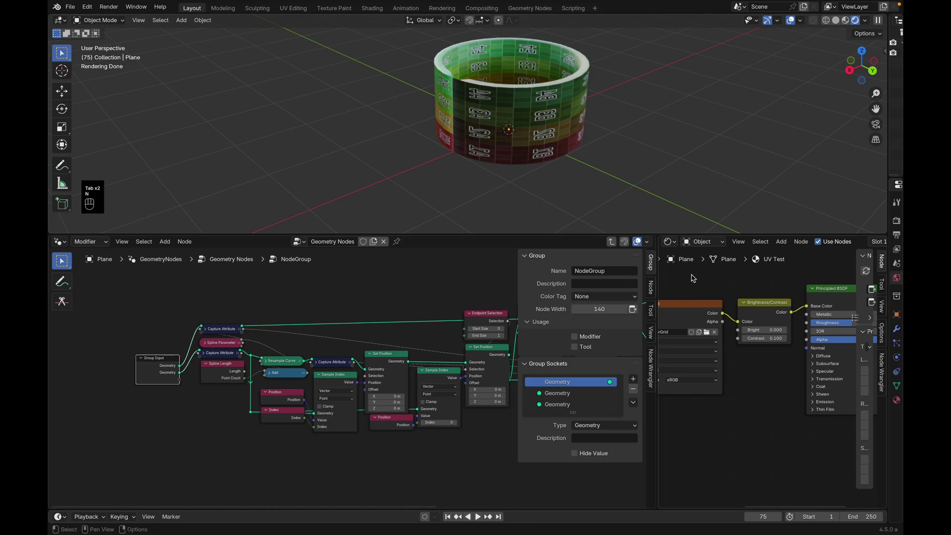
pyautogui.click(650, 287)
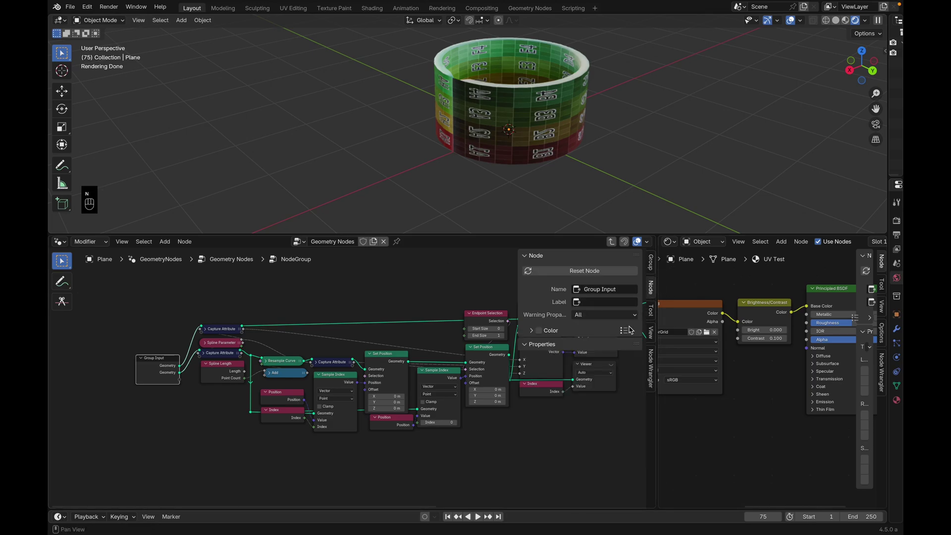
pyautogui.doubleClick(570, 404)
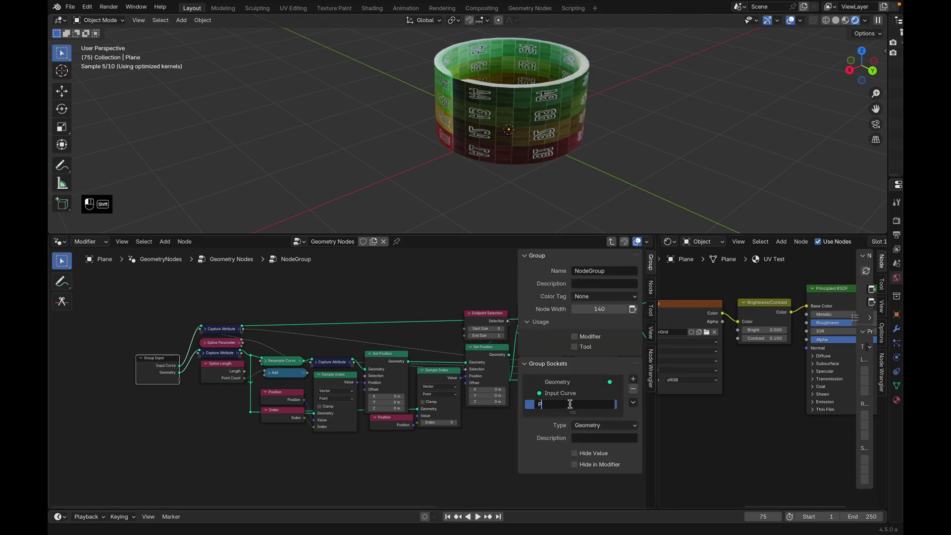
pyautogui.press('BackSpace')
pyautogui.press('BackSpace')
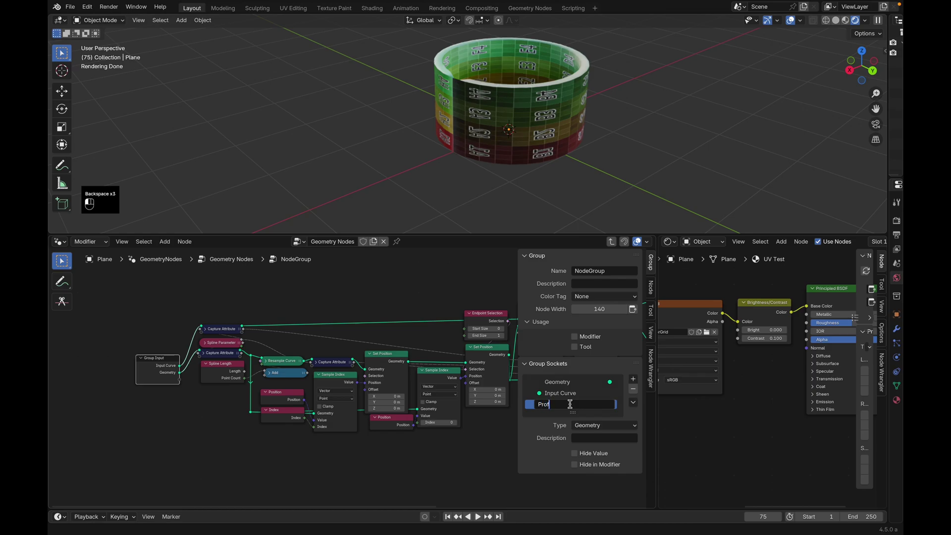
pyautogui.write('rofile Curve')
pyautogui.press('Return')
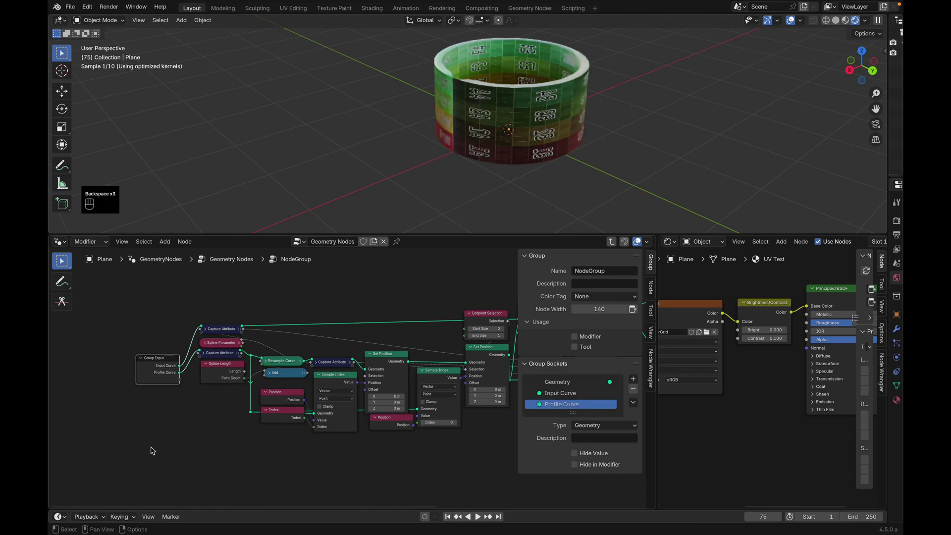
pyautogui.scroll(2, 203, 412)
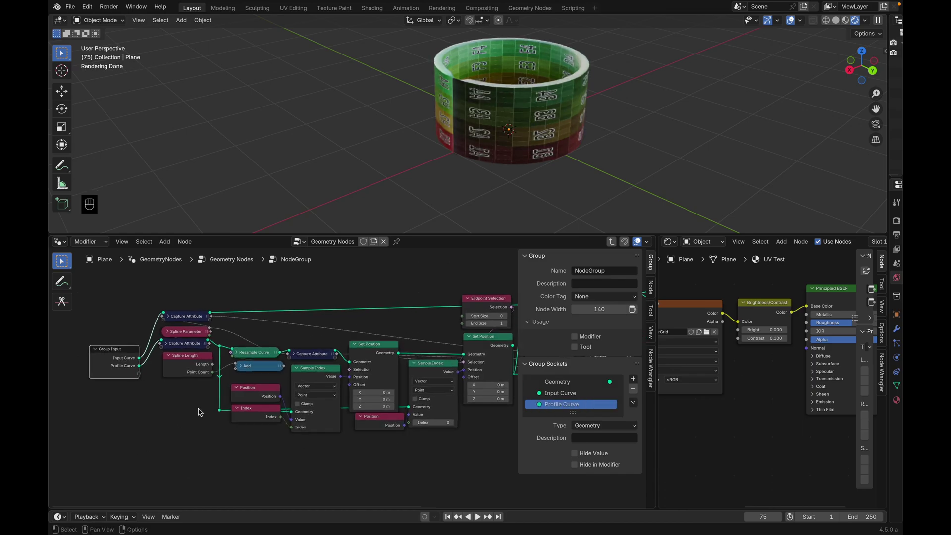
pyautogui.press('n')
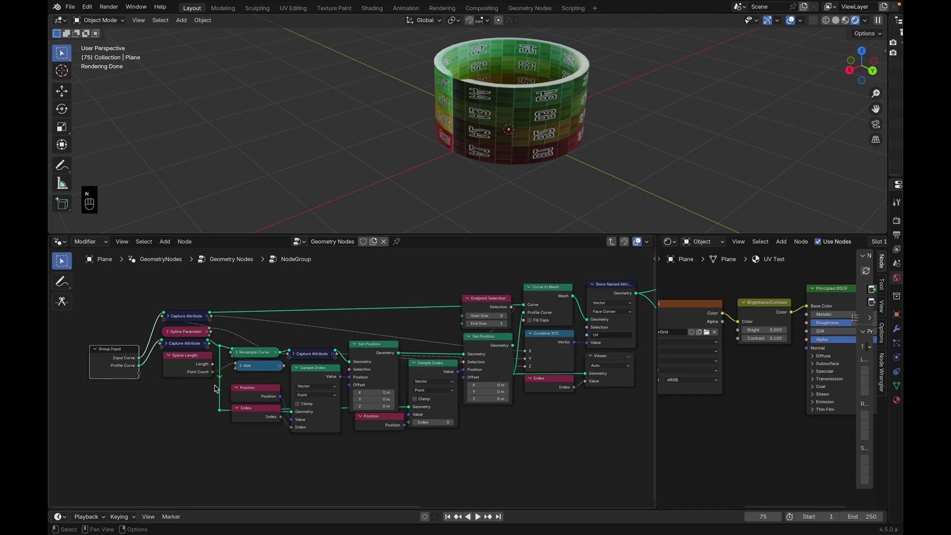
# - Expose Fill Caps, UV Name, Material and Shade Smooth as additional inputs on the node group
pyautogui.moveTo(524, 339); pyautogui.dragTo(512, 336, button='middle')
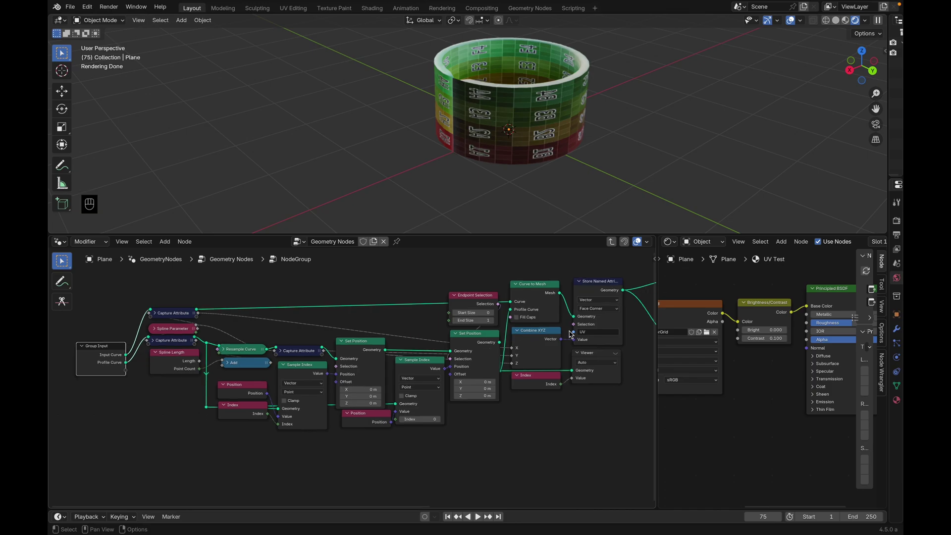
pyautogui.moveTo(510, 318); pyautogui.dragTo(125, 370)
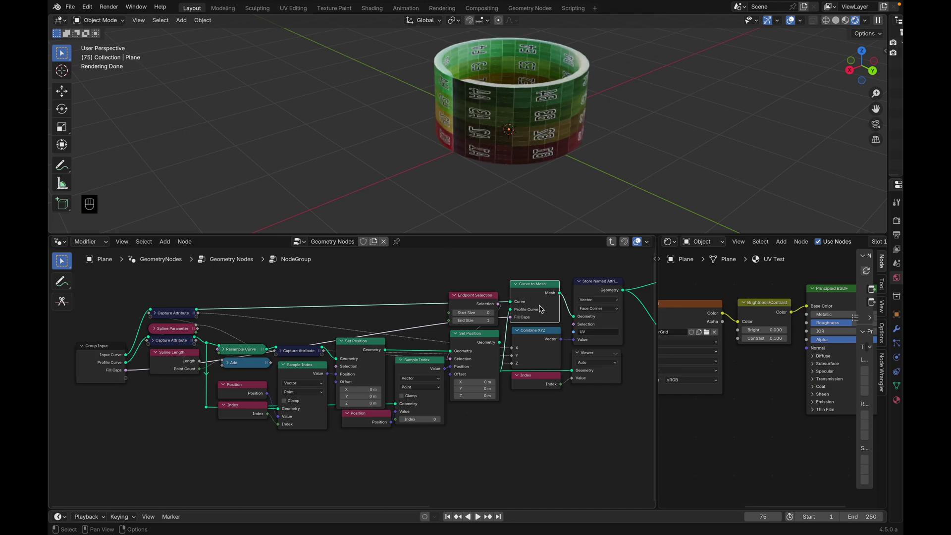
pyautogui.moveTo(575, 332); pyautogui.dragTo(125, 377)
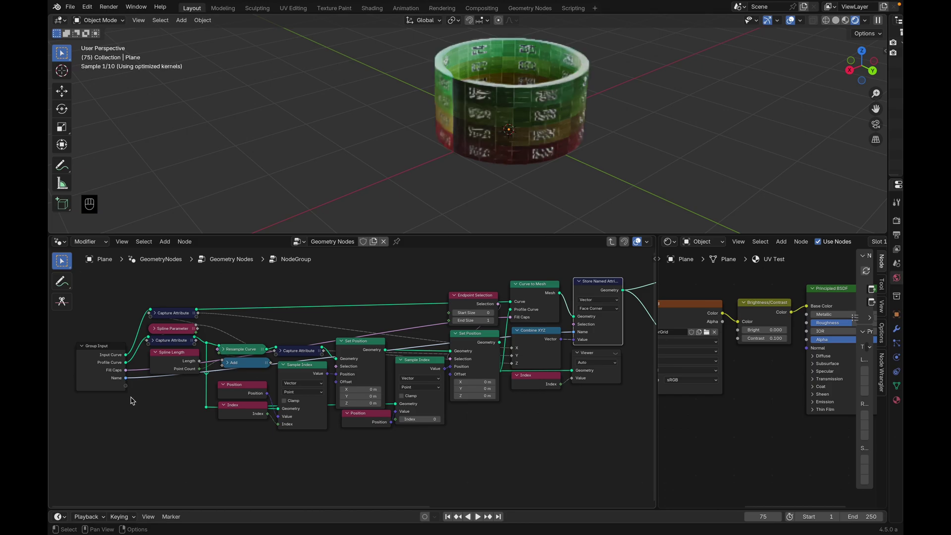
pyautogui.scroll(-1, 131, 400)
pyautogui.moveTo(132, 400); pyautogui.dragTo(118, 360, button='middle')
pyautogui.moveTo(112, 348); pyautogui.dragTo(490, 354)
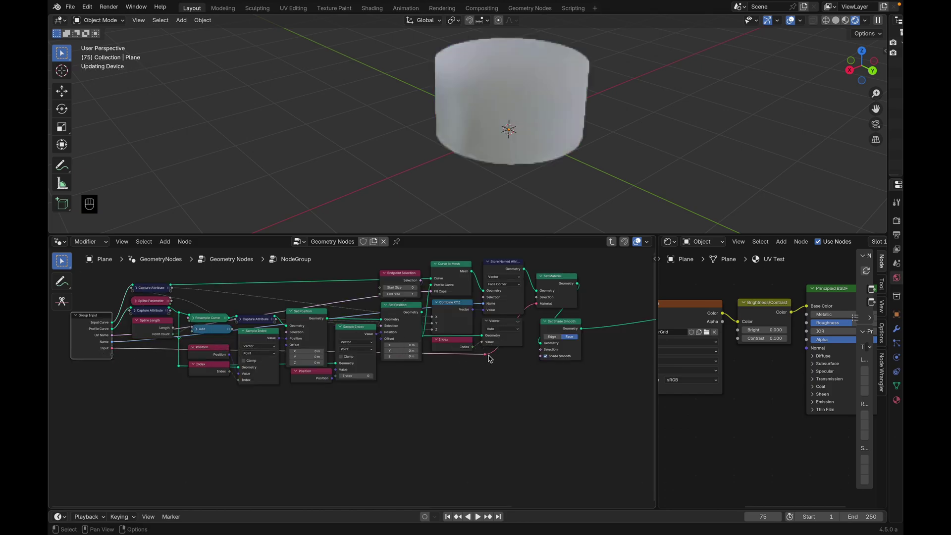
# - Exit the node group and assign the UV Test material to the group node's Material input
pyautogui.press('Tab')
pyautogui.hscroll(-1, 270, 356)
pyautogui.scroll(-1, 270, 355)
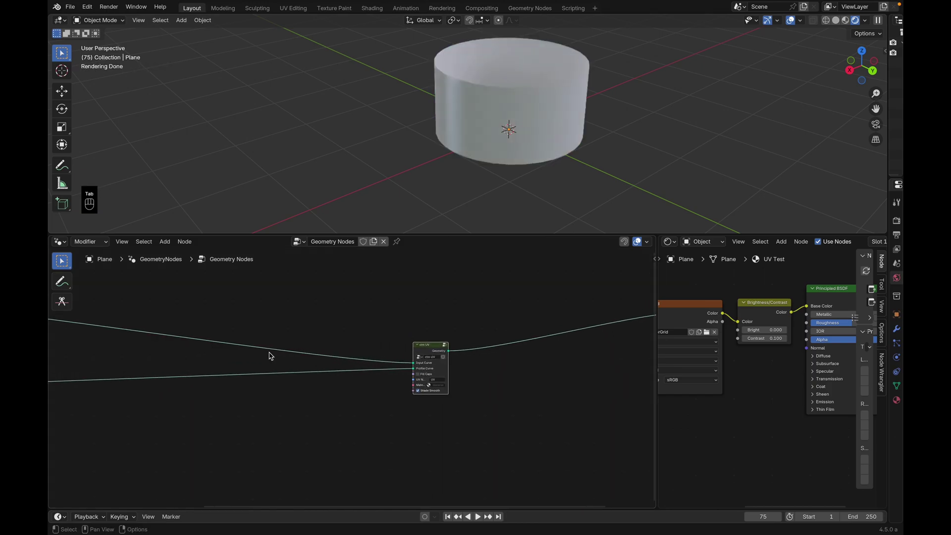
pyautogui.scroll(1, 425, 375)
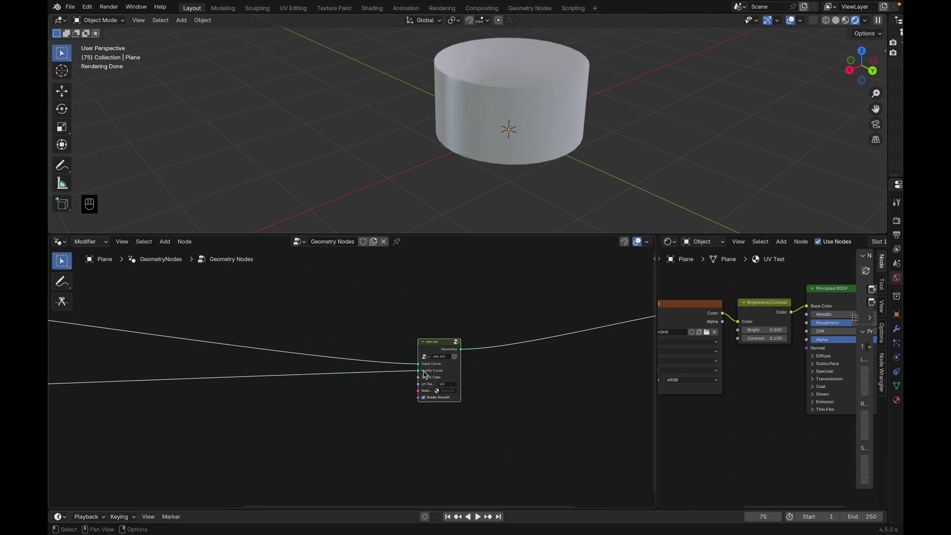
pyautogui.click(450, 391)
pyautogui.click(739, 364)
pyautogui.hscroll(-3, 739, 364)
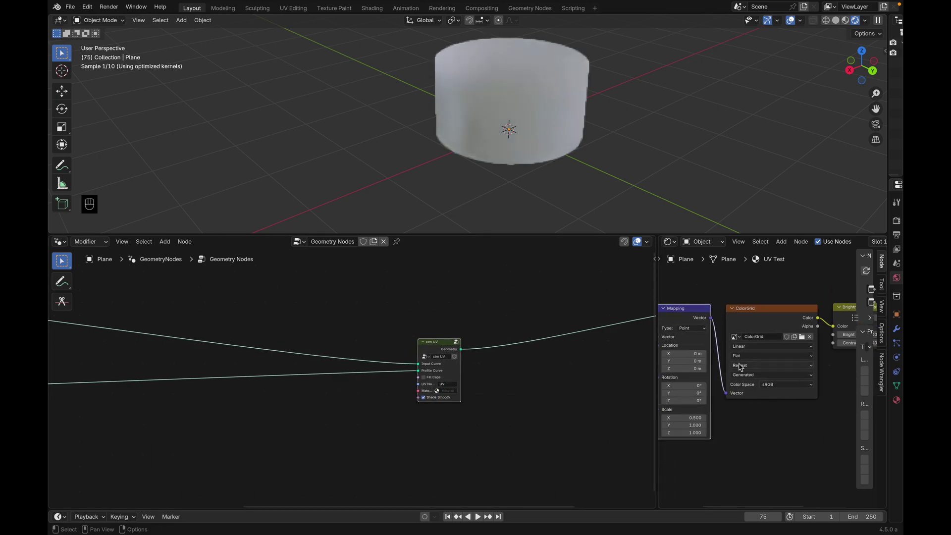
pyautogui.hscroll(-5, 740, 367)
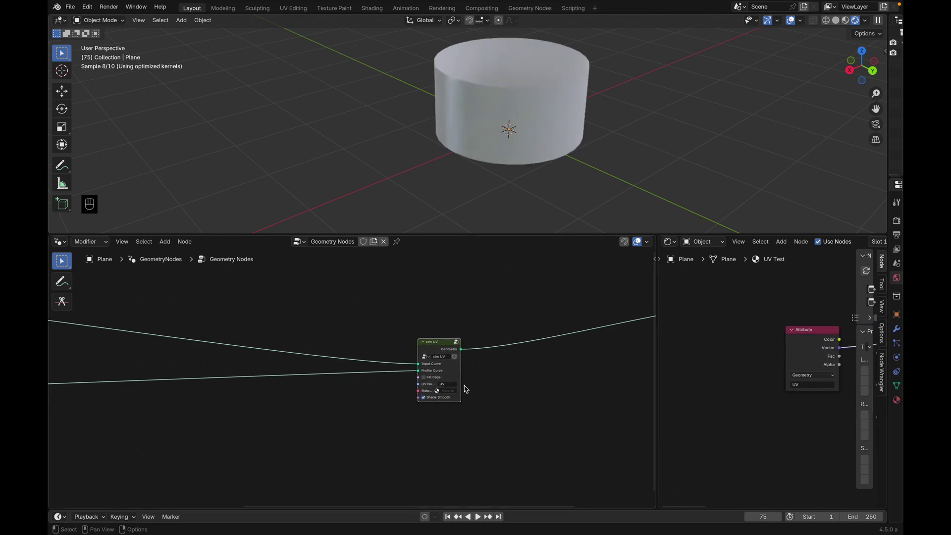
pyautogui.click(450, 390)
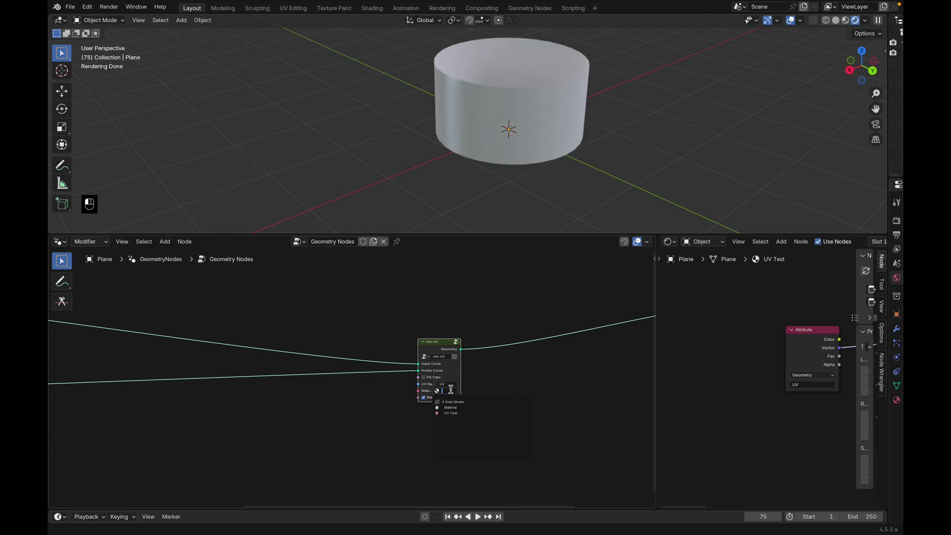
pyautogui.write('Te')
pyautogui.press('Down')
pyautogui.press('Return')
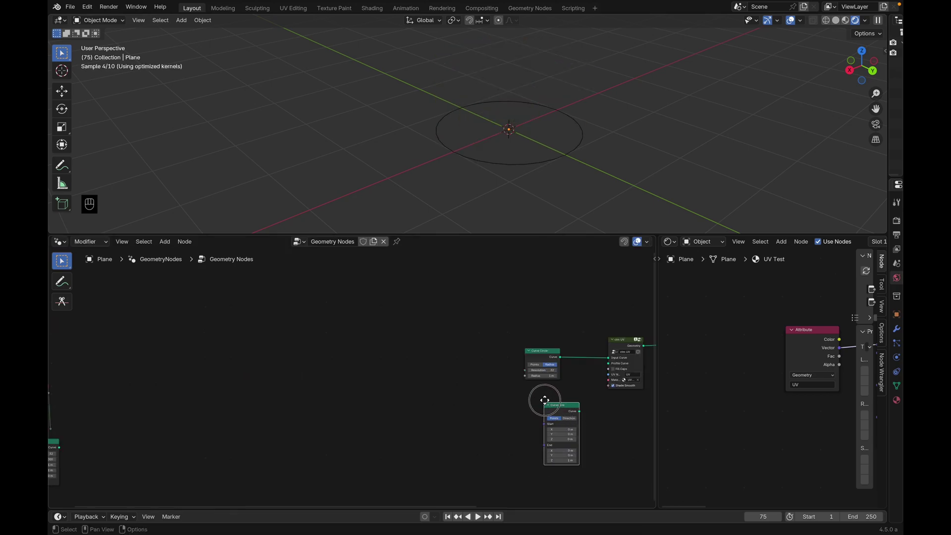
# - Place the Curve Line below the Curve Circle and connect it to the group node's Profile Curve input
pyautogui.moveTo(569, 414); pyautogui.dragTo(561, 400)
pyautogui.moveTo(630, 362)
pyautogui.mouseDown()
pyautogui.moveTo(594, 366)
pyautogui.moveTo(607, 372)
pyautogui.moveTo(609, 363)
pyautogui.mouseUp()
pyautogui.click(588, 375)
pyautogui.hscroll(3, 597, 421)
pyautogui.scroll(3, 595, 420)
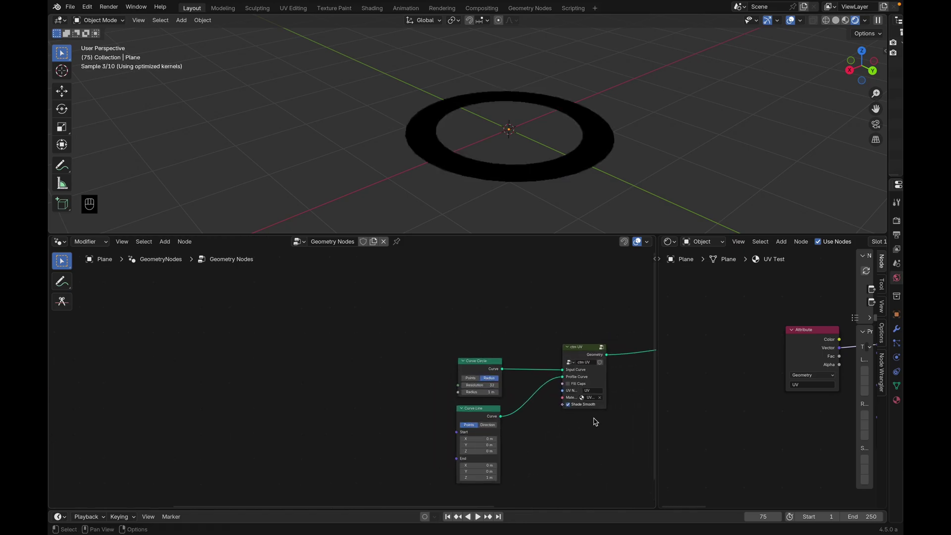
# - Reposition the reroute carrying the Combine XYZ vector just above Store Named Attribute inside the ctm UV group
pyautogui.hscroll(2, 595, 422)
pyautogui.moveTo(441, 453); pyautogui.dragTo(357, 447)
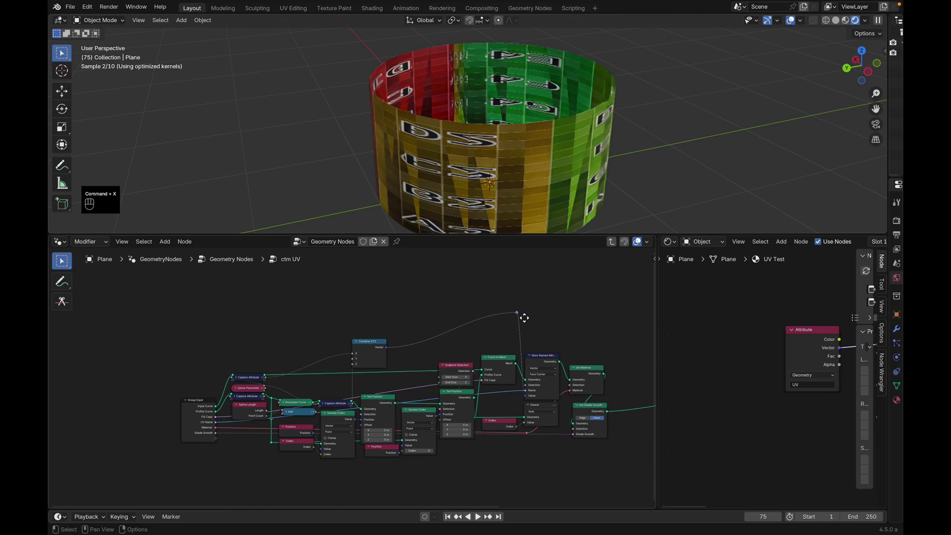
pyautogui.press('g')
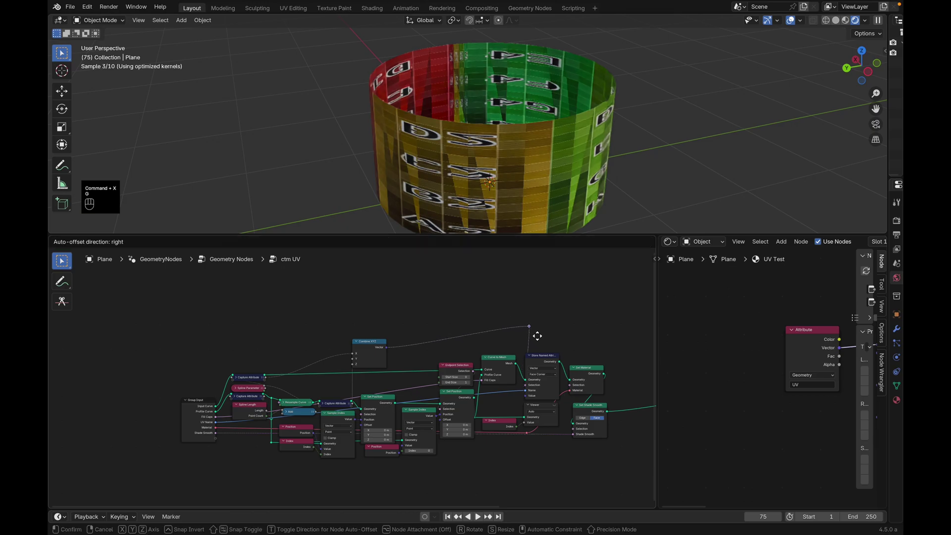
pyautogui.click(532, 348)
# - Duplicate the entire node network inside the ctm UV group and place the copy below the original
pyautogui.scroll(-2, 140, 322)
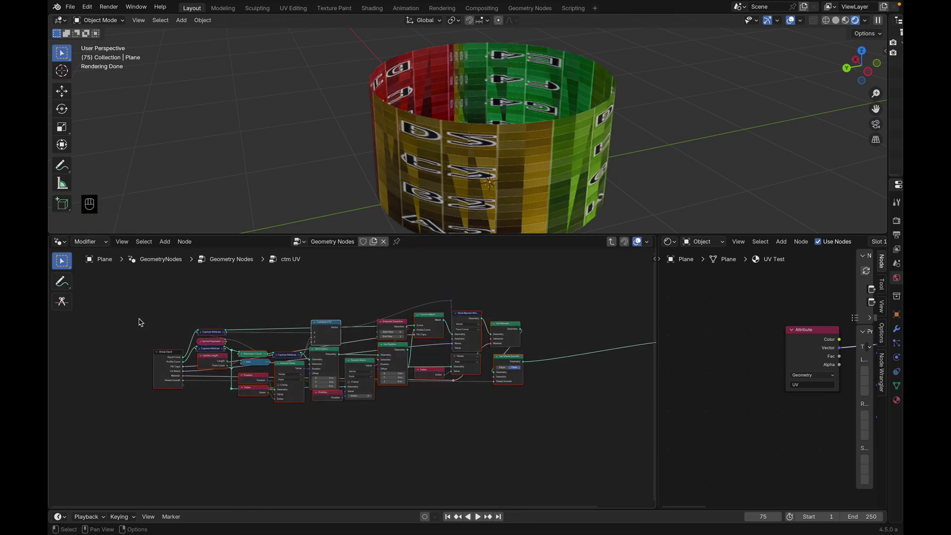
pyautogui.hotkey('shift', 'd')
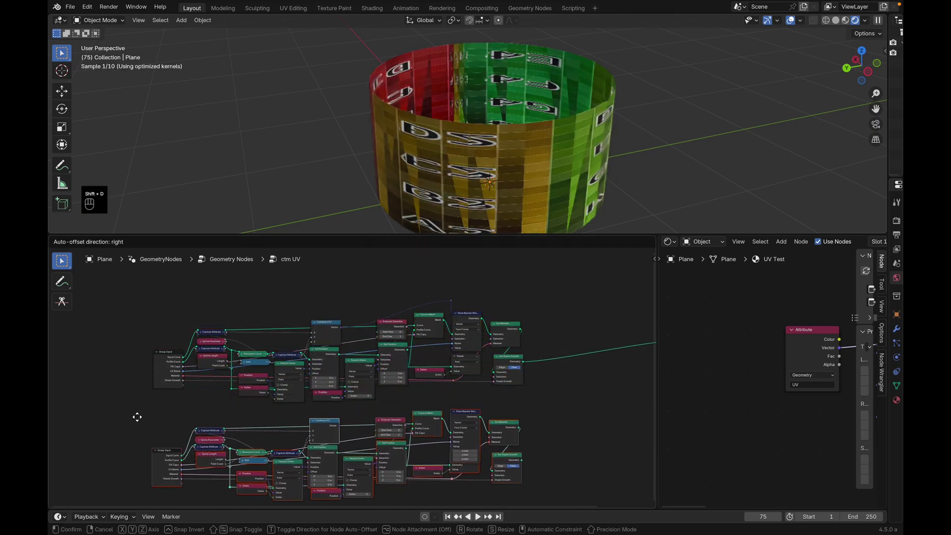
pyautogui.click(138, 420)
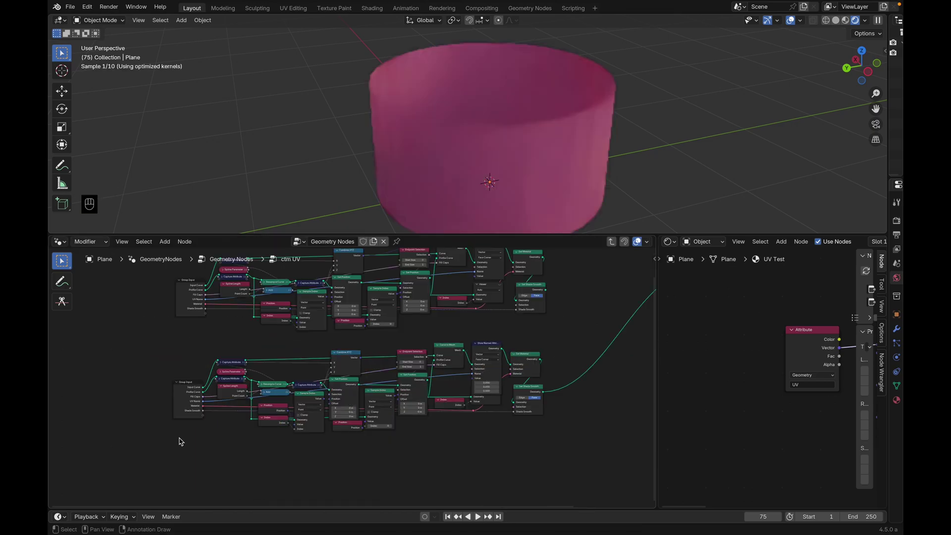
pyautogui.scroll(1, 180, 438)
pyautogui.moveTo(169, 430); pyautogui.dragTo(152, 433, button='middle')
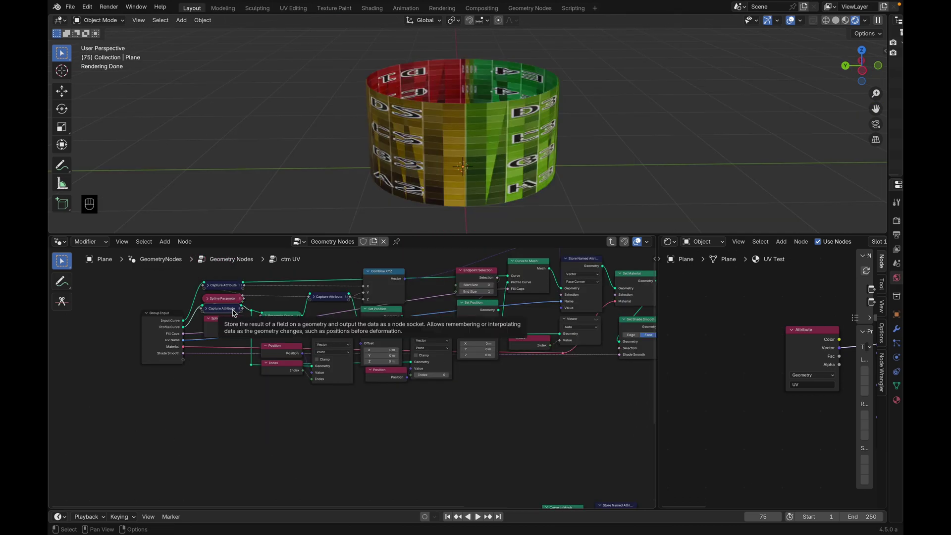
# - Dissolve the Capture Attribute ahead of Resample Curve and move the remaining one down between Resample Curve and Set Position
pyautogui.press('super+x')
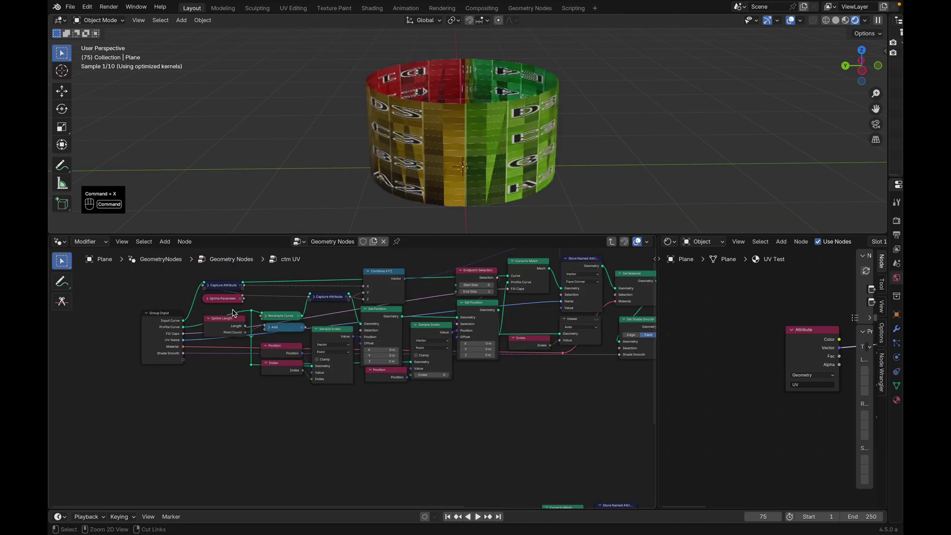
pyautogui.moveTo(336, 297); pyautogui.dragTo(335, 313)
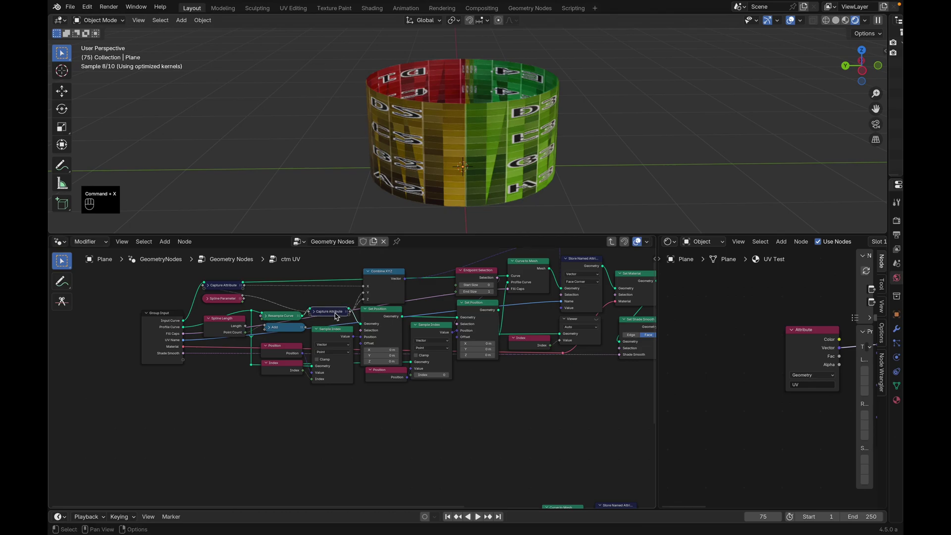
pyautogui.scroll(-1, 372, 327)
pyautogui.hscroll(1, 373, 327)
pyautogui.scroll(-5, 442, 448)
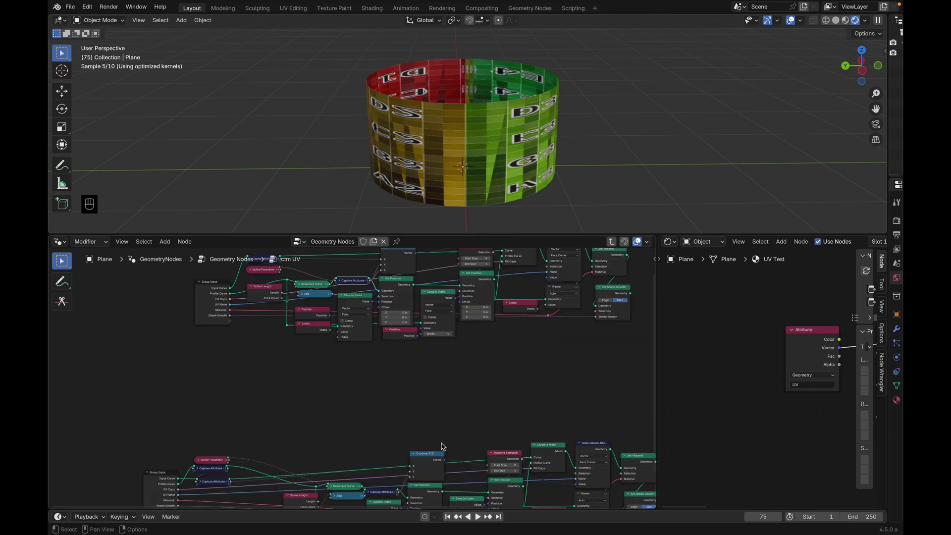
pyautogui.click(212, 344)
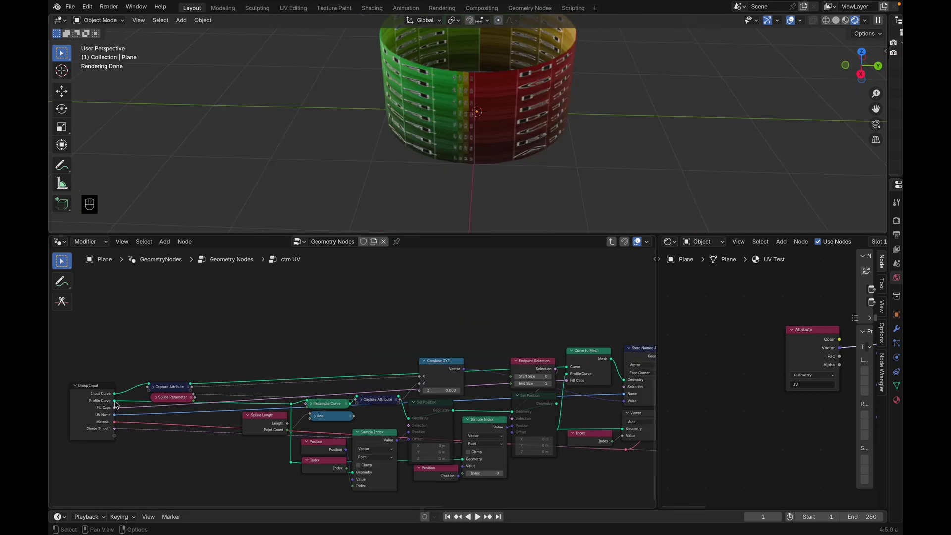
# - Link Profile Curve directly to Curve to Mesh and insert a duplicated Capture Attribute on that link, fed by Spline Parameter
pyautogui.moveTo(115, 404); pyautogui.dragTo(531, 374)
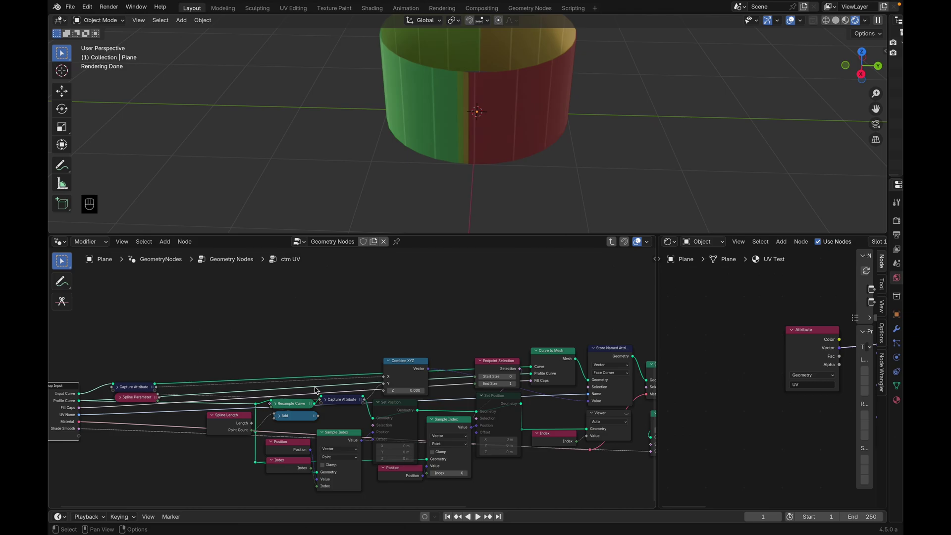
pyautogui.scroll(1, 316, 390)
pyautogui.hotkey('shift', 'd')
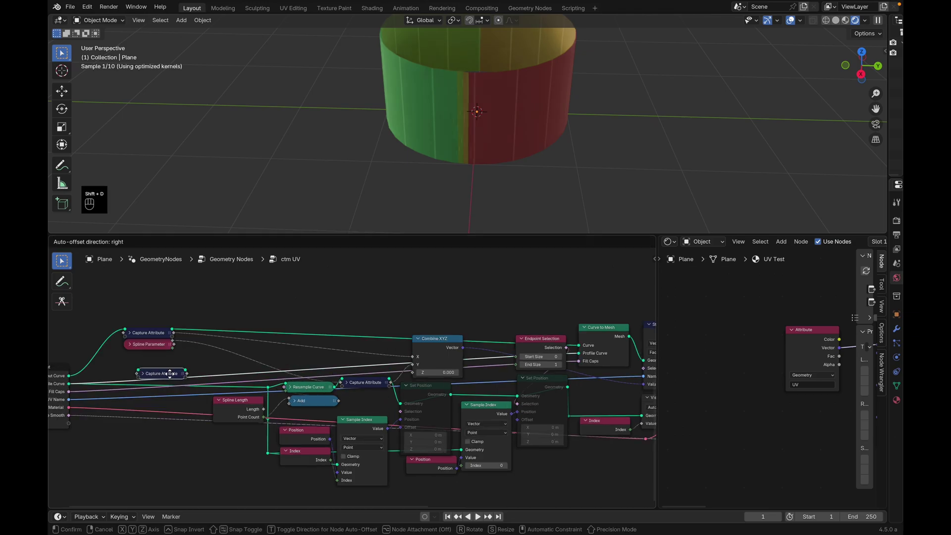
pyautogui.click(170, 373)
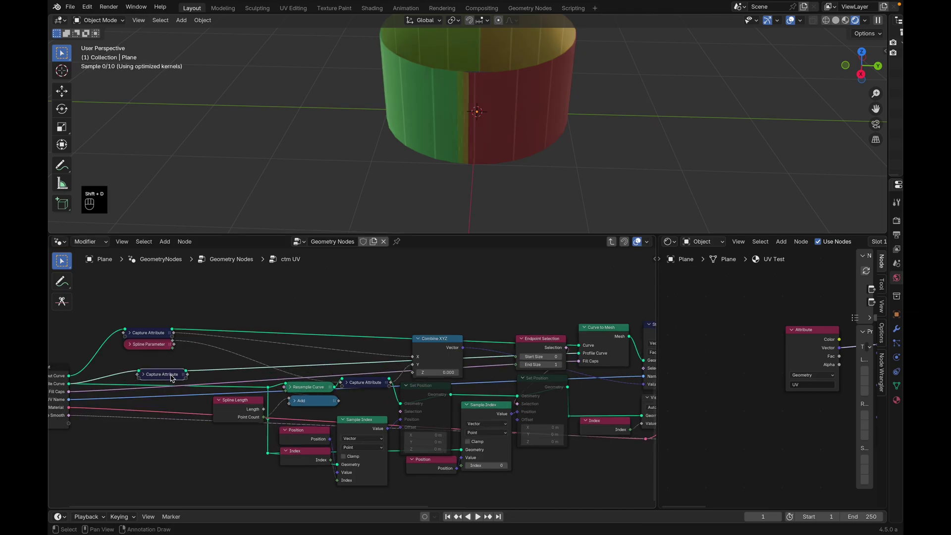
pyautogui.moveTo(170, 373); pyautogui.dragTo(165, 366)
pyautogui.click(152, 366)
pyautogui.moveTo(152, 367); pyautogui.dragTo(210, 359, button='middle')
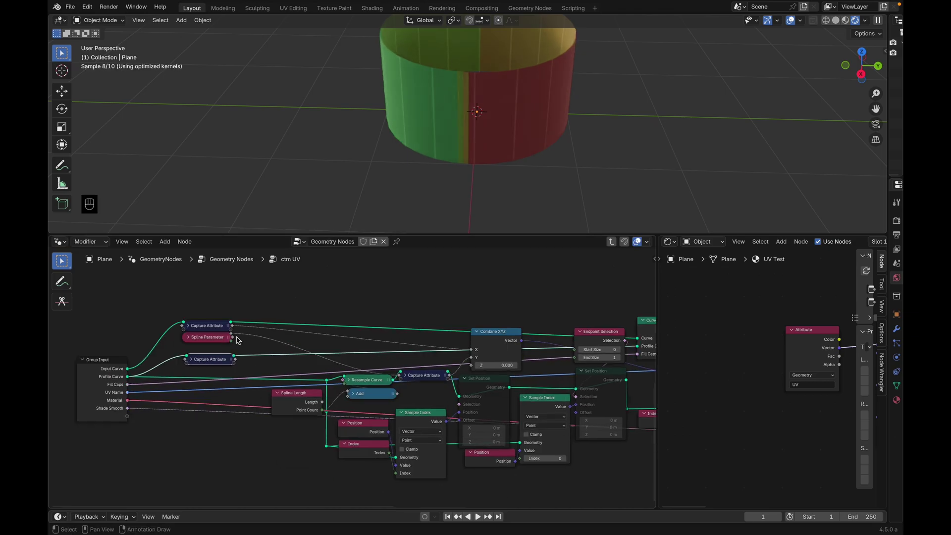
pyautogui.moveTo(231, 337); pyautogui.dragTo(187, 361)
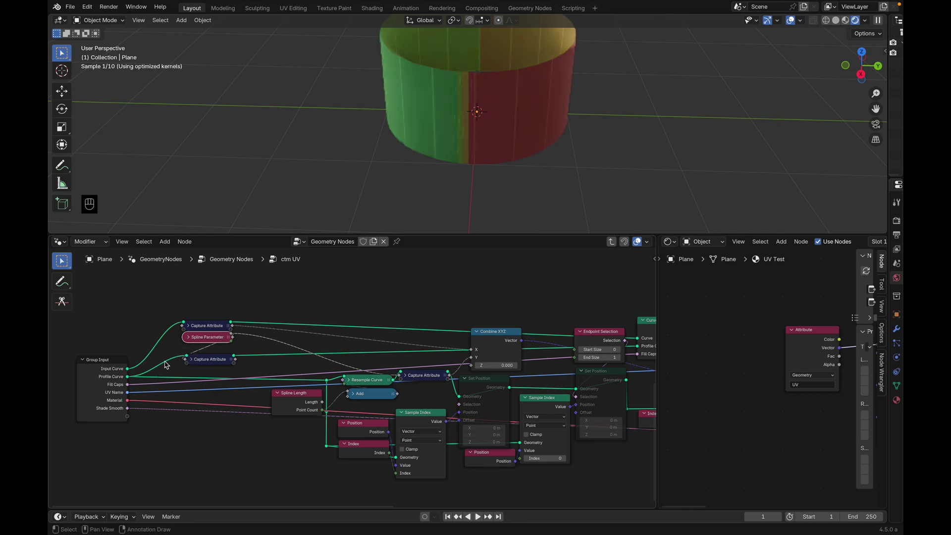
# - Dissolve the Capture Attribute on the Input Curve link, then connect Input Curve to Resample Curve and the final Set Position to Curve to Mesh
pyautogui.click(204, 326)
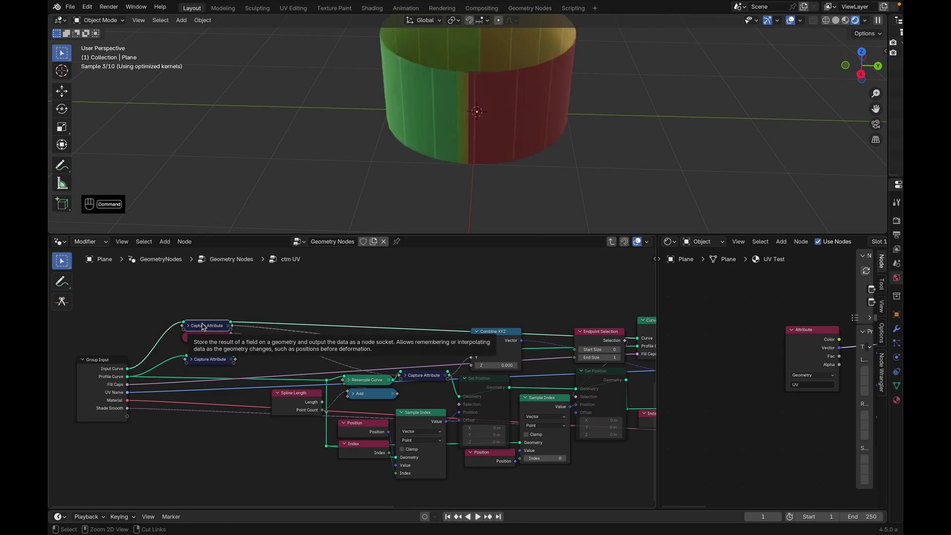
pyautogui.press('super+x')
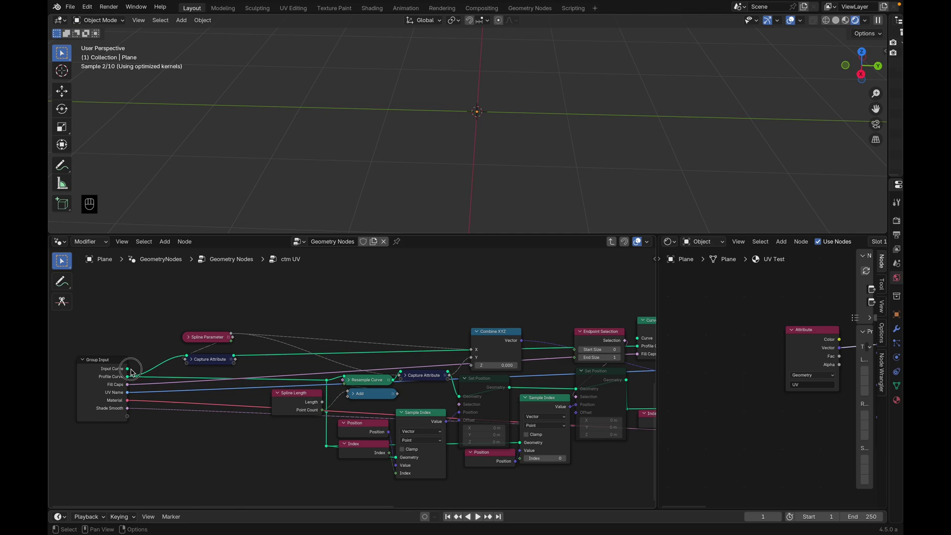
pyautogui.moveTo(130, 369); pyautogui.dragTo(325, 378)
pyautogui.hscroll(5, 409, 389)
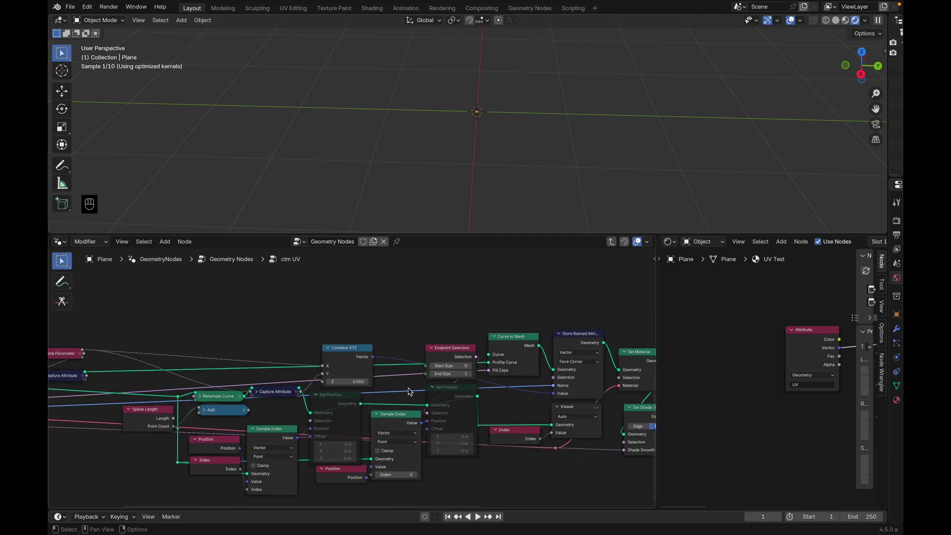
pyautogui.hscroll(2, 410, 392)
pyautogui.click(469, 429)
pyautogui.press('Escape')
pyautogui.moveTo(467, 429); pyautogui.dragTo(480, 359)
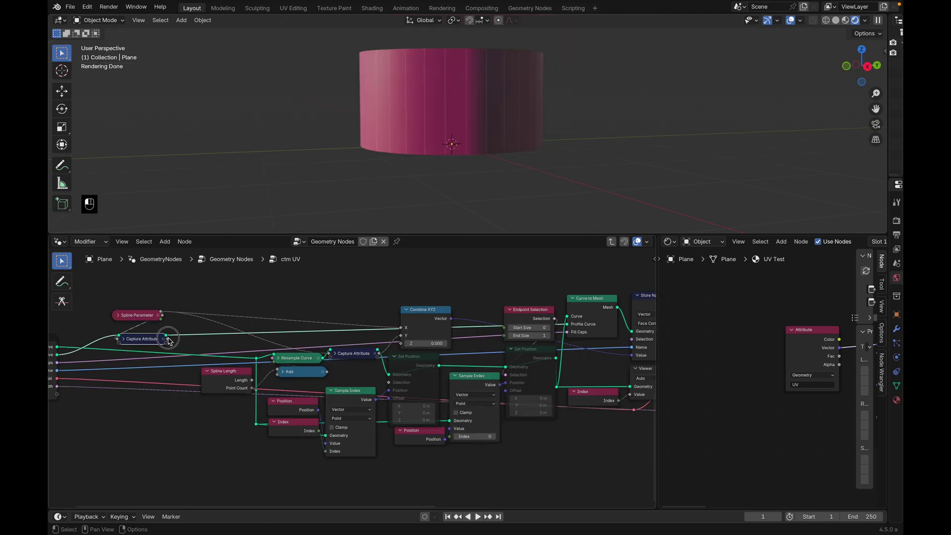
# - Link the profile curve's Capture Attribute value to Combine XYZ and swap the two captured values between X and Y
pyautogui.moveTo(165, 339); pyautogui.dragTo(400, 327)
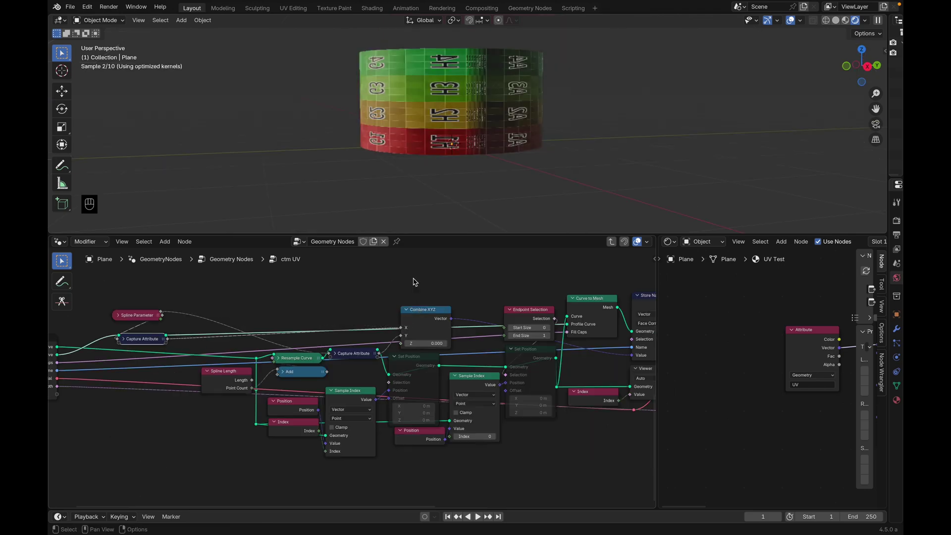
pyautogui.moveTo(269, 362); pyautogui.dragTo(275, 363, button='middle')
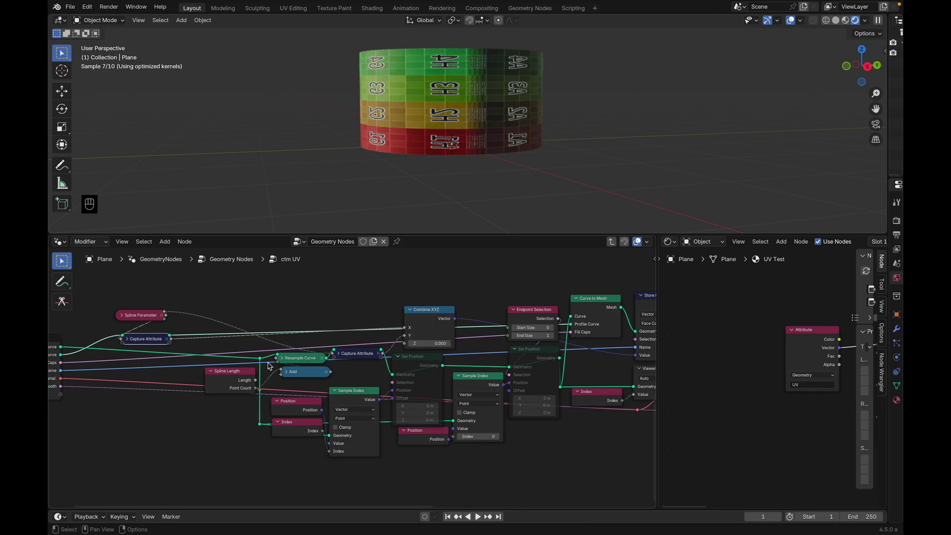
pyautogui.moveTo(274, 364); pyautogui.dragTo(312, 370, button='middle')
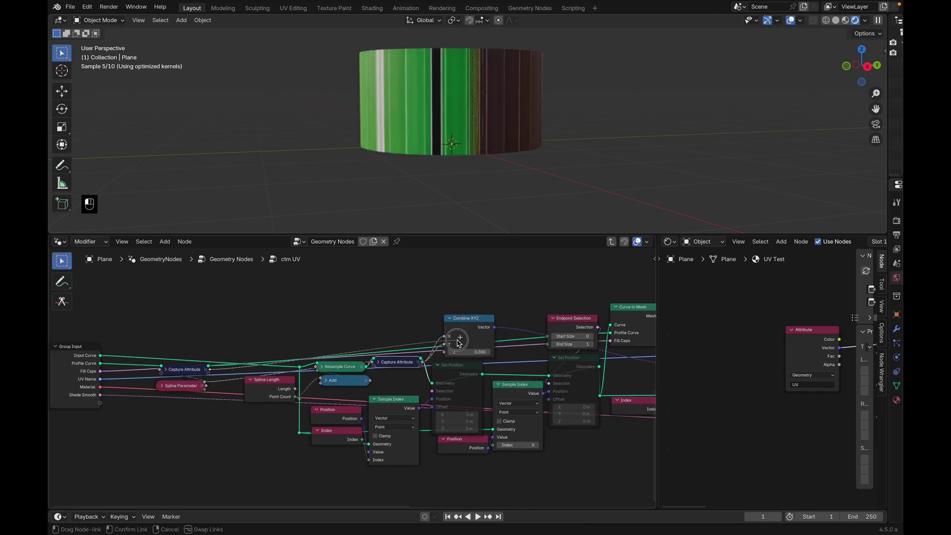
pyautogui.moveTo(455, 341); pyautogui.dragTo(444, 344)
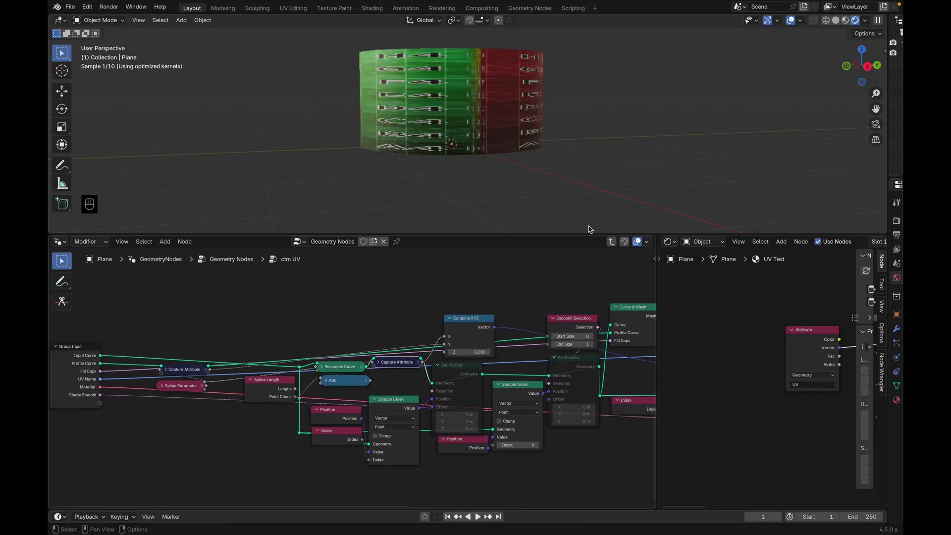
# - Unmute both Set Position nodes in the upper network of the ctm UV group
pyautogui.moveTo(529, 453); pyautogui.dragTo(472, 451, button='middle')
pyautogui.click(403, 384)
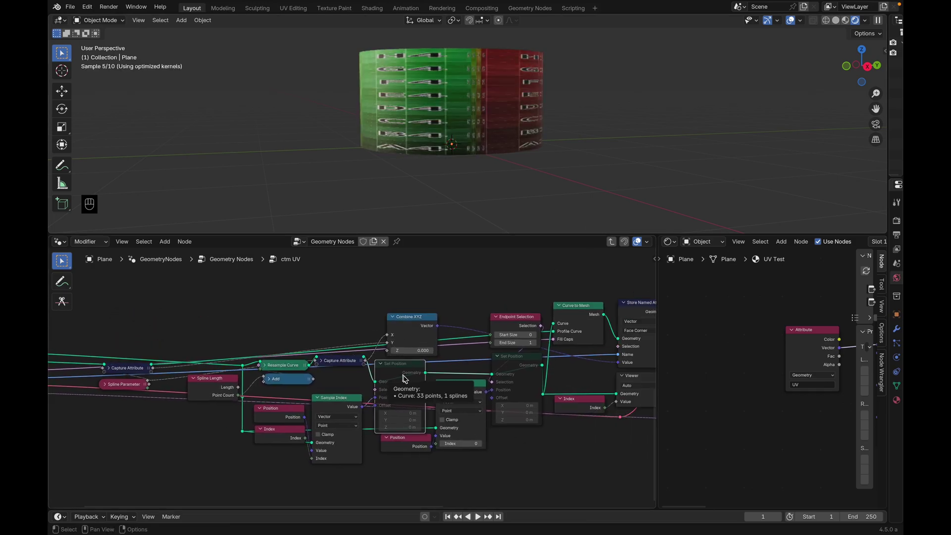
pyautogui.press('m')
pyautogui.click(516, 372)
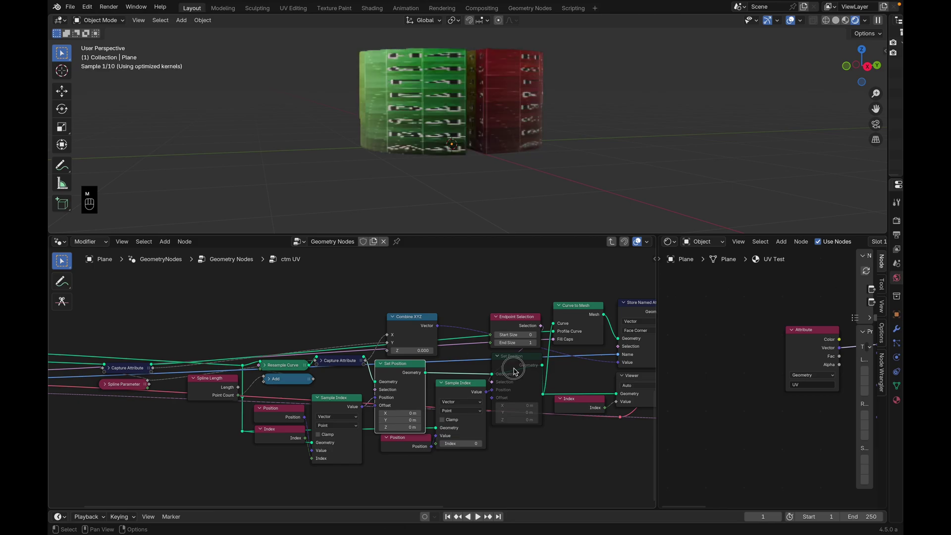
pyautogui.press('m')
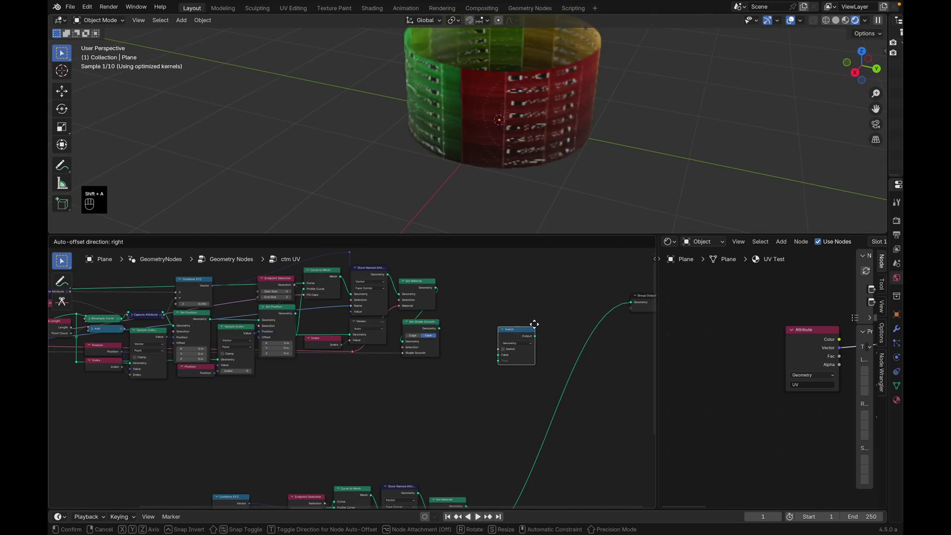
# - Place a Geometry Switch before Group Output, linking the upper network's Set Shade Smooth to False and the lower copy's to True
pyautogui.moveTo(535, 323)
pyautogui.mouseDown()
pyautogui.moveTo(577, 350)
pyautogui.moveTo(534, 335)
pyautogui.mouseUp()
pyautogui.moveTo(441, 333); pyautogui.dragTo(535, 361)
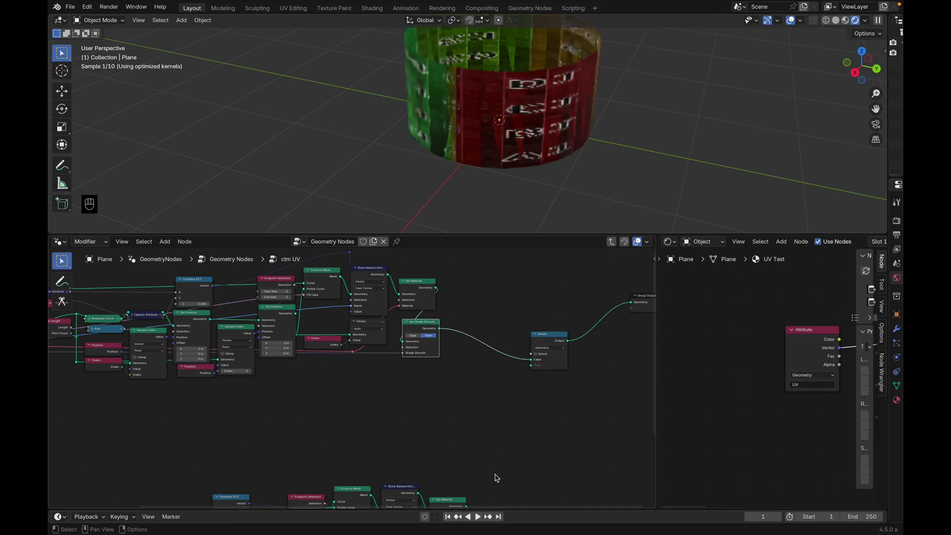
pyautogui.scroll(-5, 490, 478)
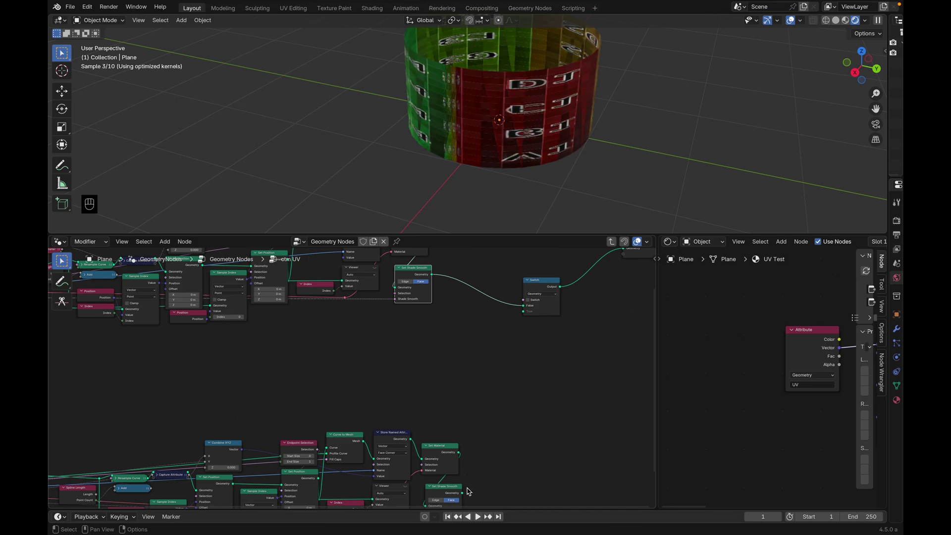
pyautogui.moveTo(462, 493); pyautogui.dragTo(501, 311)
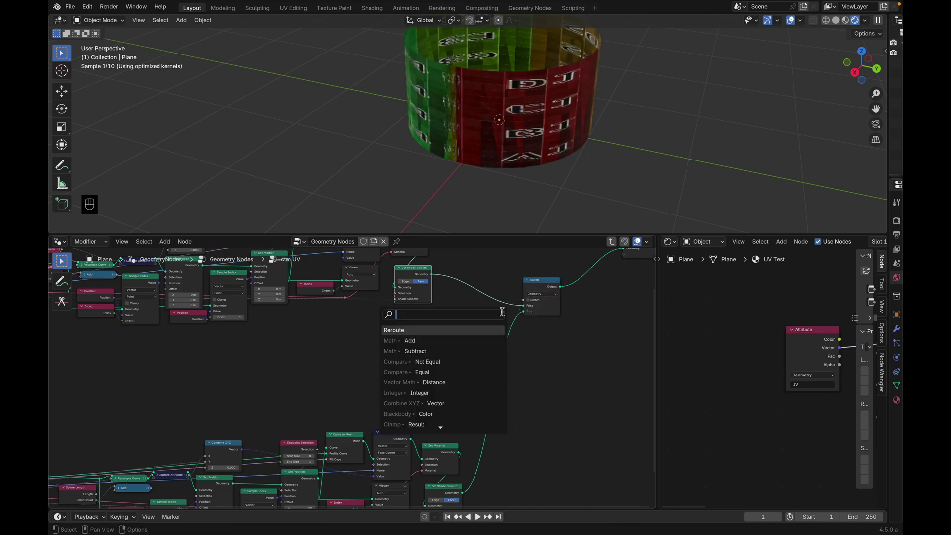
# - Drive the Switch condition with a new Group Input socket named Reverse Profiling and return to the parent node tree
pyautogui.write('group')
pyautogui.press('Return')
pyautogui.click(502, 311)
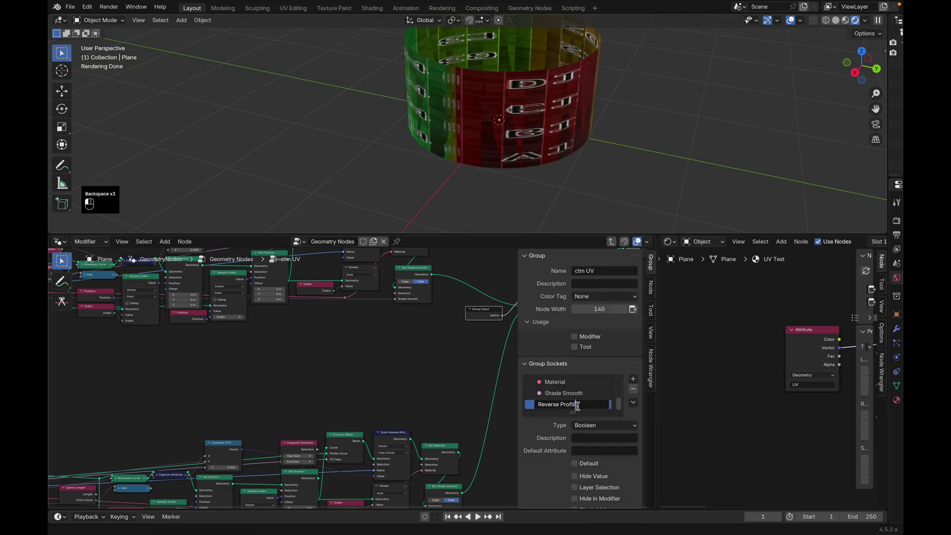
pyautogui.press('Return')
pyautogui.press('Tab')
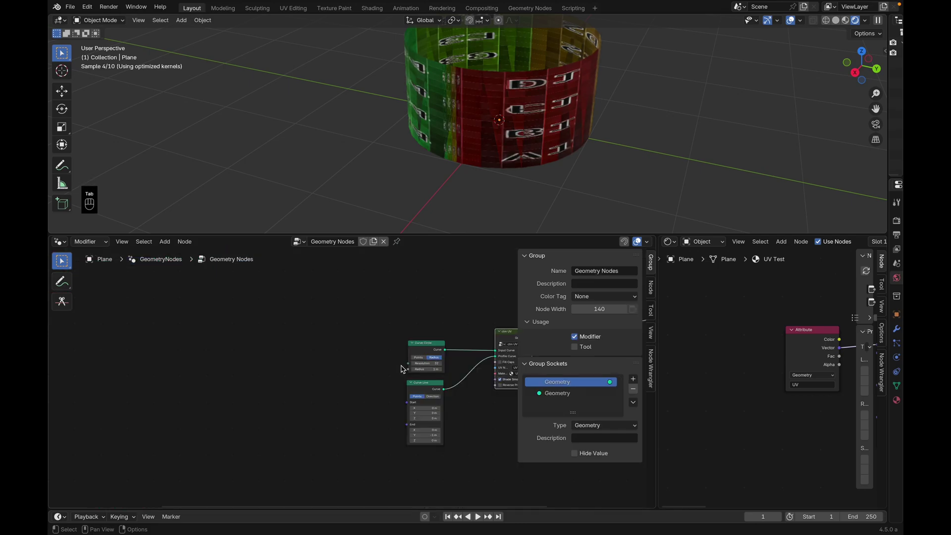
pyautogui.press('n')
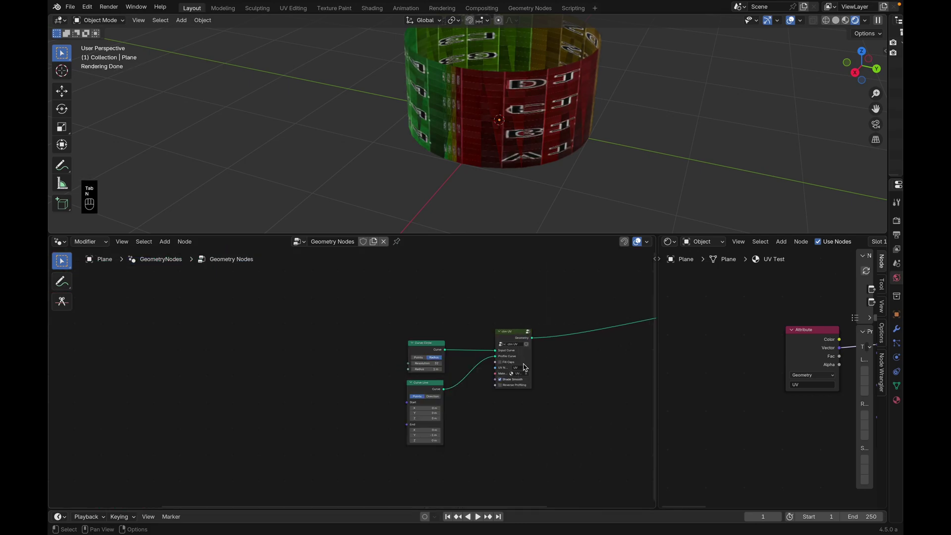
# - Enable Reverse Profiling on the ctm UV node and set the shader's Mapping scale to X 1 and Y 0.5
pyautogui.click(501, 385)
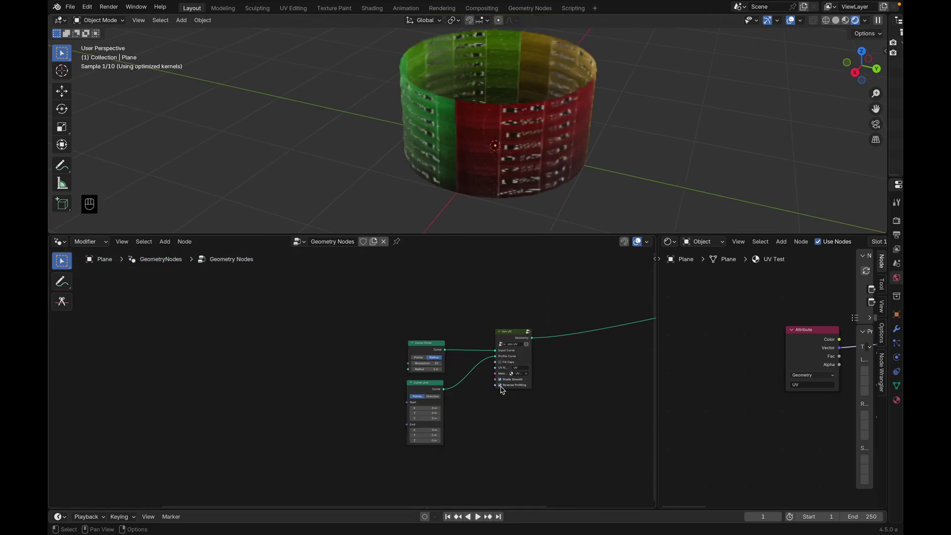
pyautogui.moveTo(503, 206); pyautogui.dragTo(502, 188, button='middle')
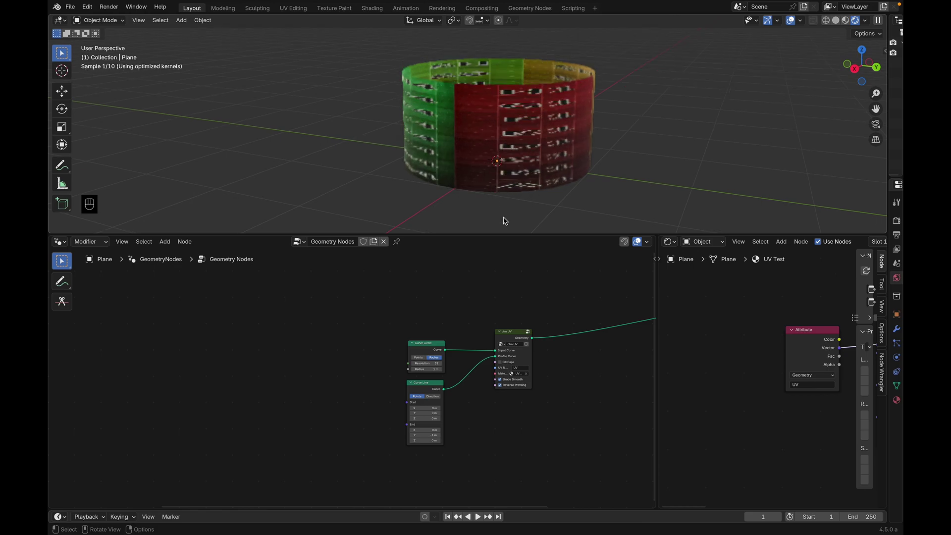
pyautogui.scroll(2, 523, 351)
pyautogui.hscroll(5, 773, 342)
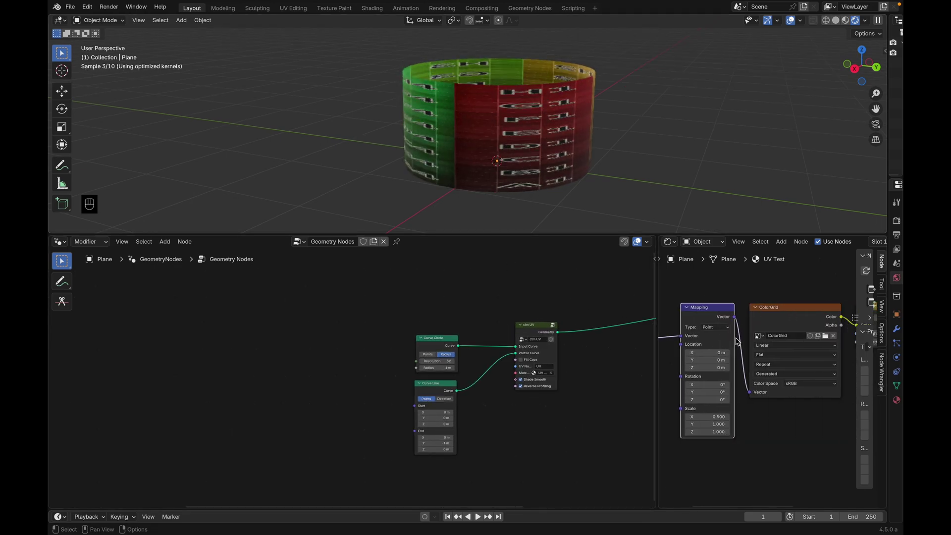
pyautogui.press('BackSpace')
pyautogui.press('BackSpace')
pyautogui.click(712, 425)
pyautogui.write('.5')
pyautogui.press('Return')
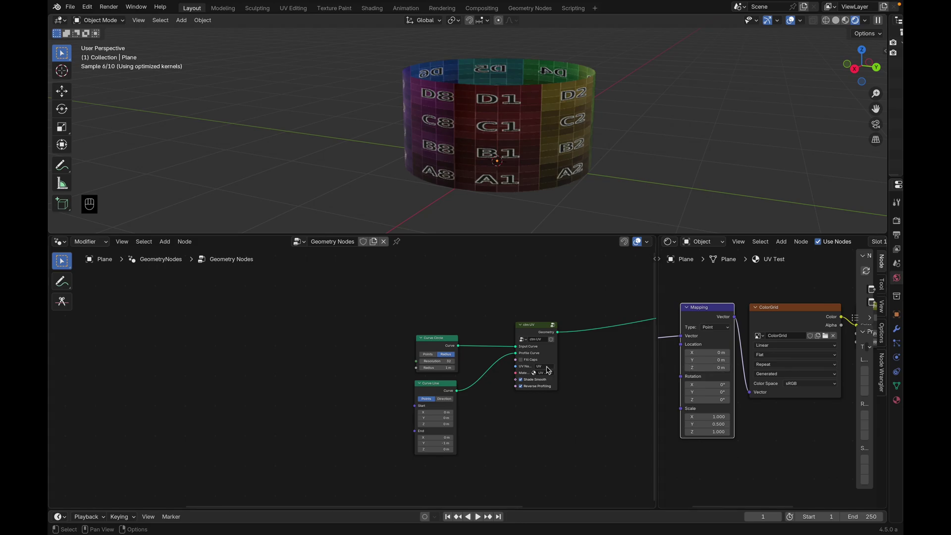
# - Swap the curves feeding Input Curve and Profile Curve on the ctm UV node and disable Reverse Profiling
pyautogui.moveTo(516, 348)
pyautogui.mouseDown()
pyautogui.moveTo(491, 347)
pyautogui.moveTo(515, 352)
pyautogui.mouseUp()
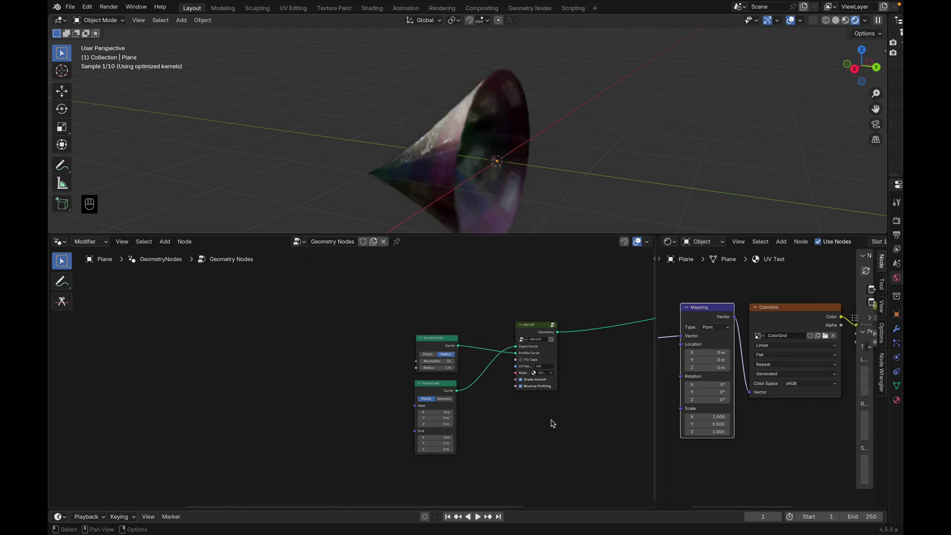
pyautogui.click(540, 389)
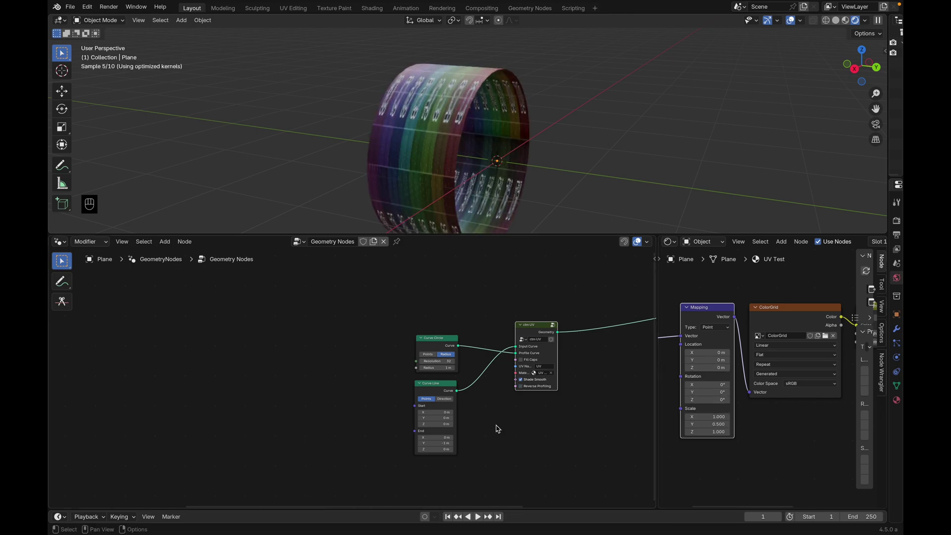
# - Set the Curve Line's end point to Y 0 m and Z 1 m
pyautogui.click(450, 443)
pyautogui.press('Tab')
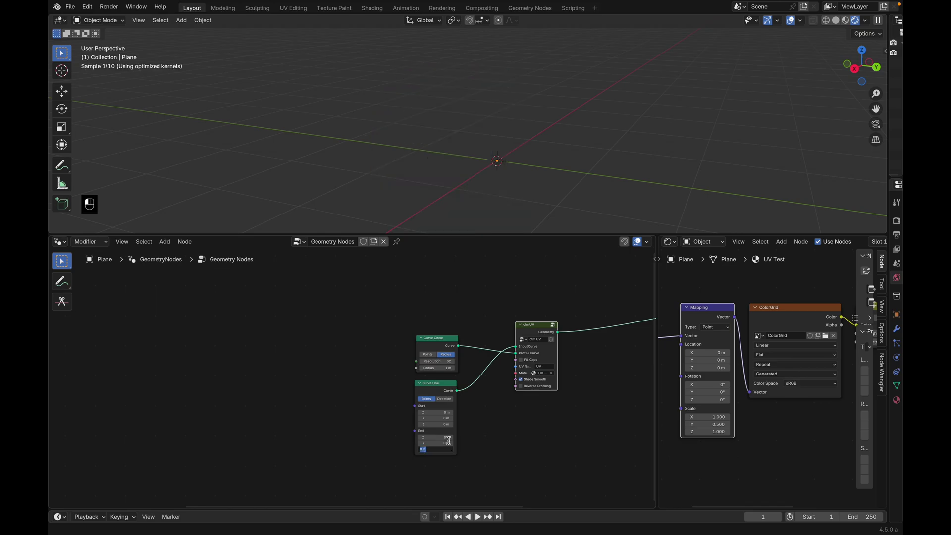
pyautogui.press('Return')
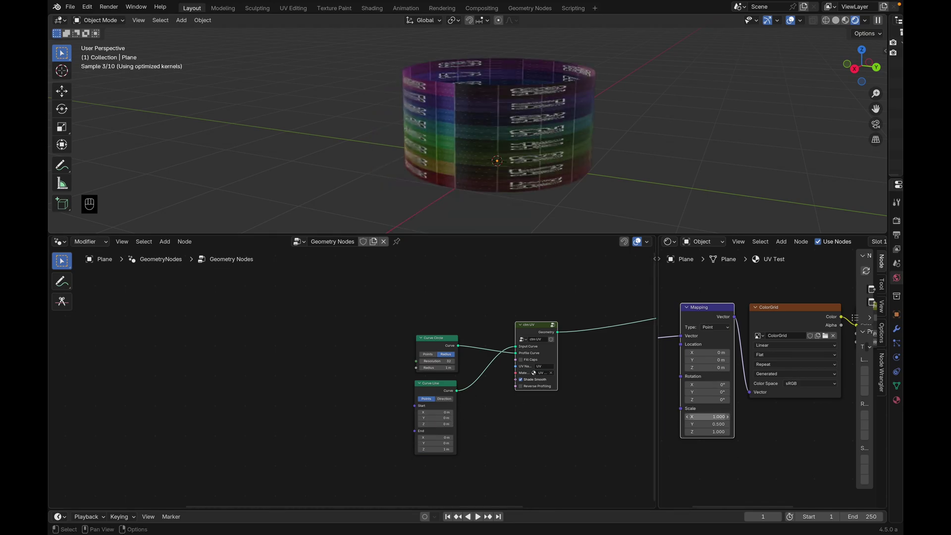
# - Set the shader's Mapping scale to X 0.5 and Y 1
pyautogui.click(718, 418)
pyautogui.press('Tab')
pyautogui.write('1`')
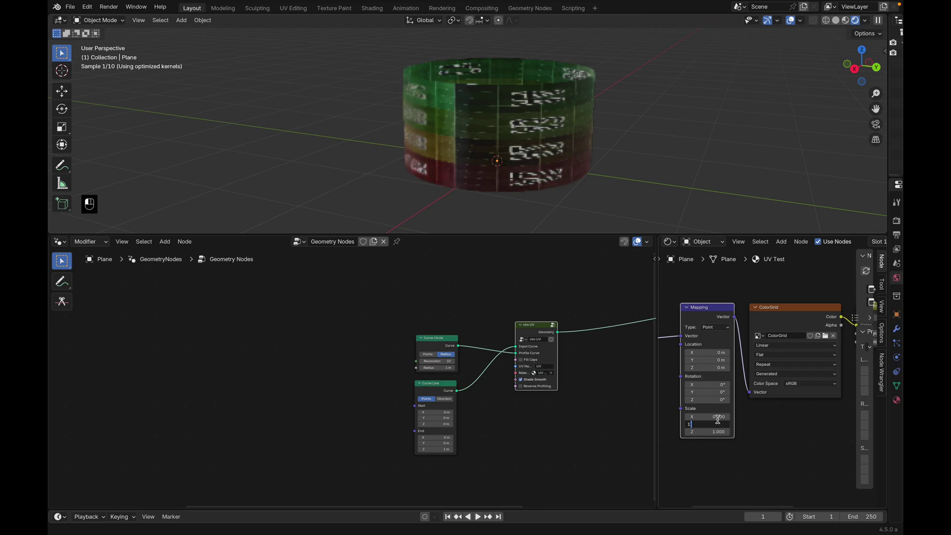
pyautogui.press('Return')
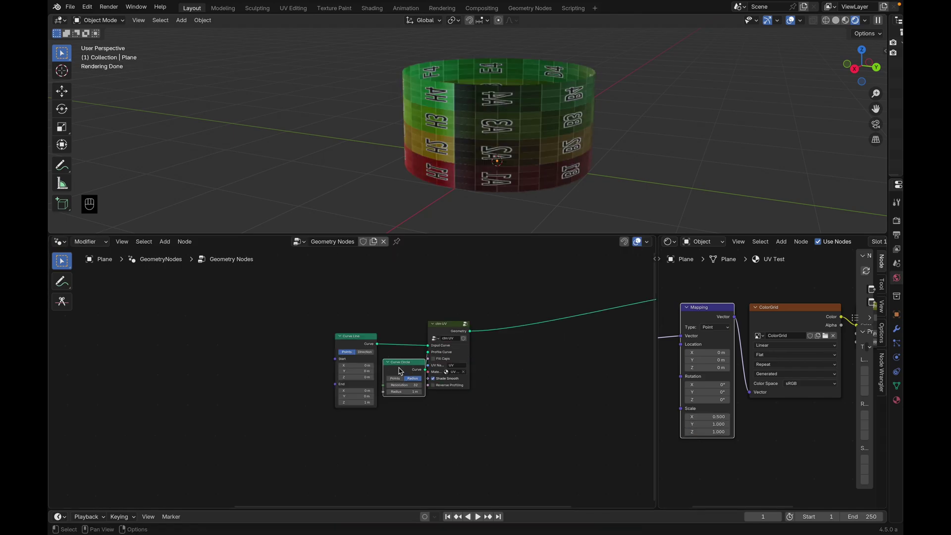
# - Nudge the ctm UV node away from the Curve Circle node and enable Fill Caps on it
pyautogui.hscroll(3, 458, 377)
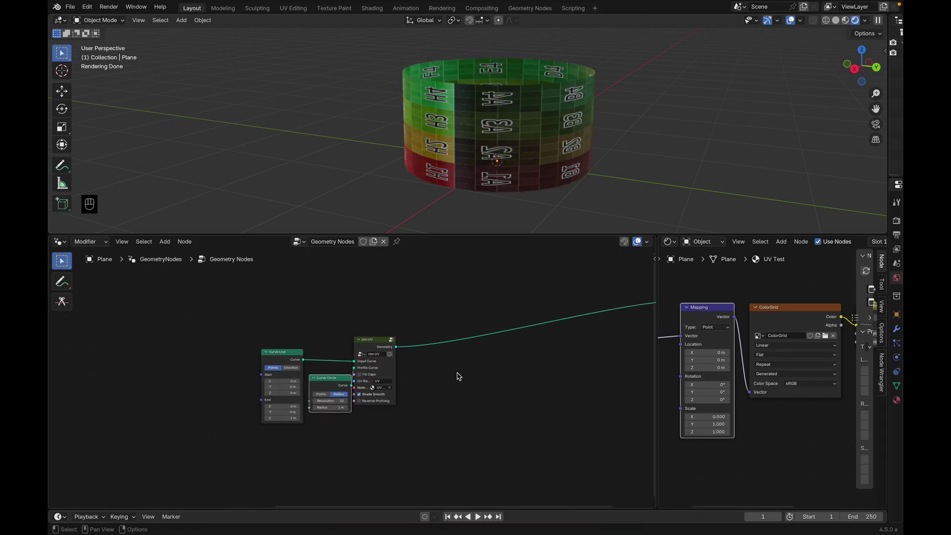
pyautogui.hscroll(1, 433, 376)
pyautogui.moveTo(357, 350); pyautogui.dragTo(364, 354)
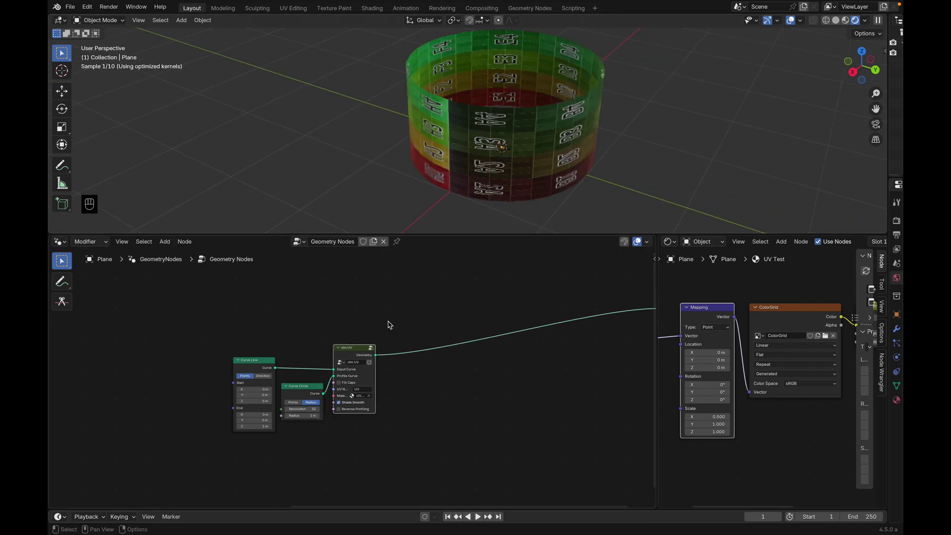
pyautogui.click(339, 382)
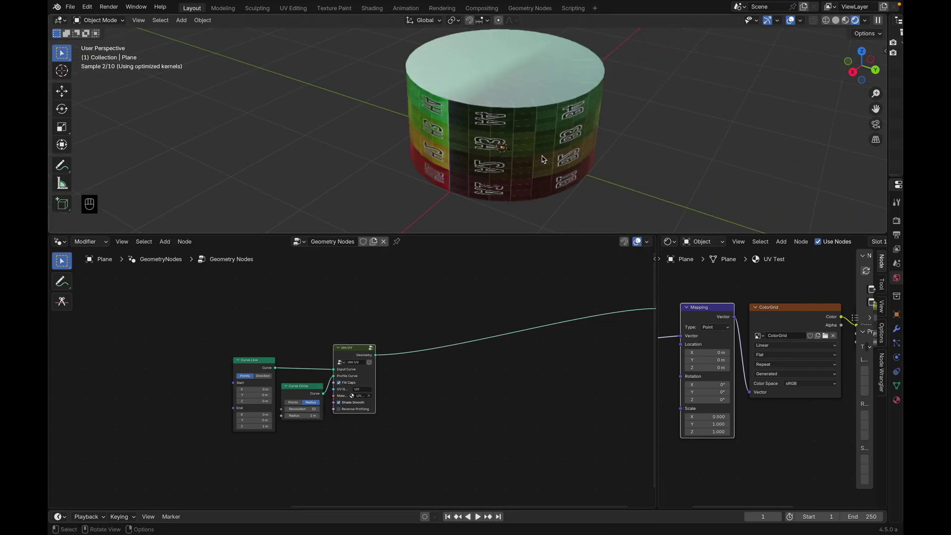
pyautogui.moveTo(565, 139); pyautogui.dragTo(542, 159, button='middle')
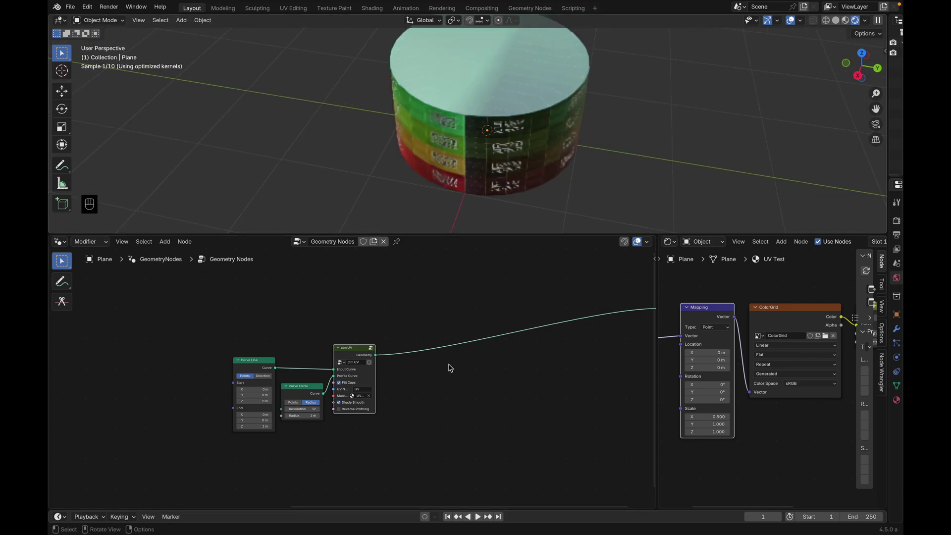
# - Clear the material and the UV Name on the ctm UV node
pyautogui.click(369, 397)
pyautogui.click(368, 391)
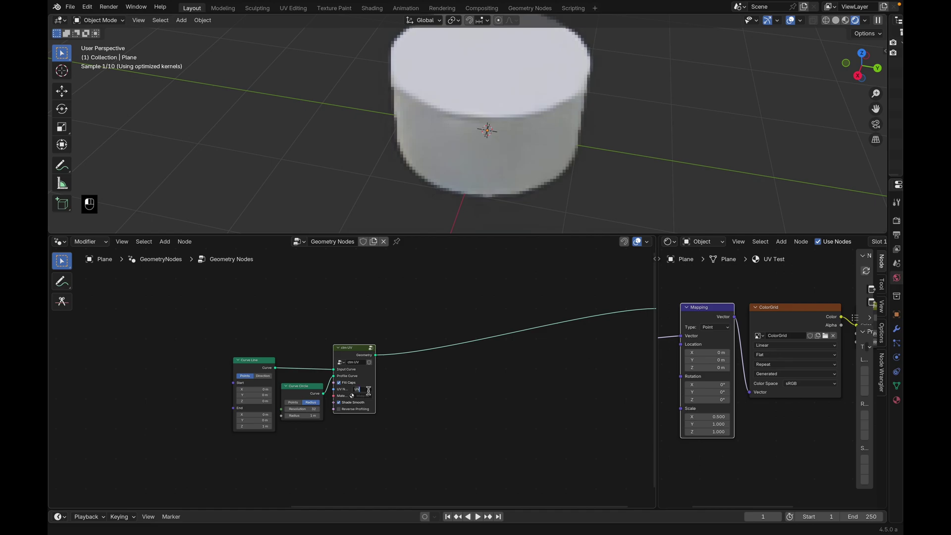
pyautogui.press('BackSpace')
pyautogui.click(369, 393)
pyautogui.click(425, 399)
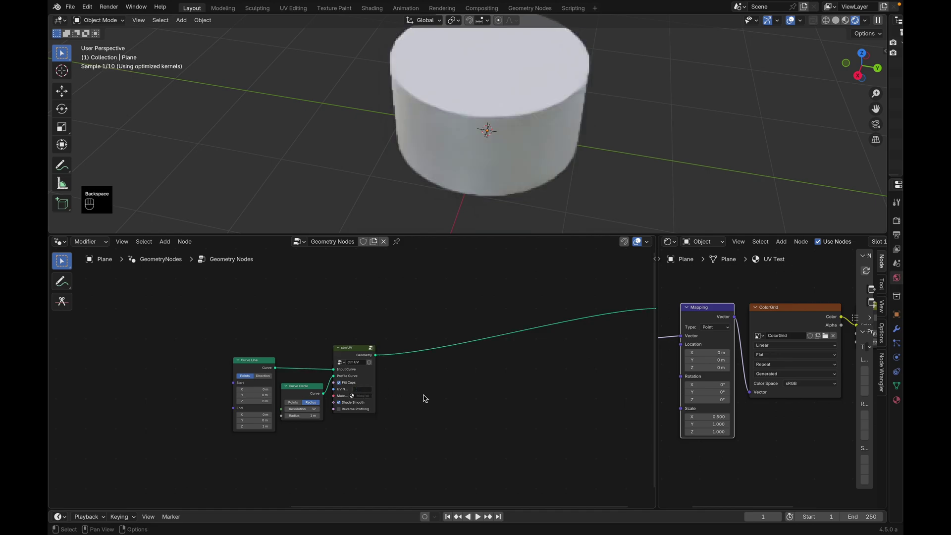
# - Disable Shade Smooth on the ctm UV node and save the file
pyautogui.click(346, 403)
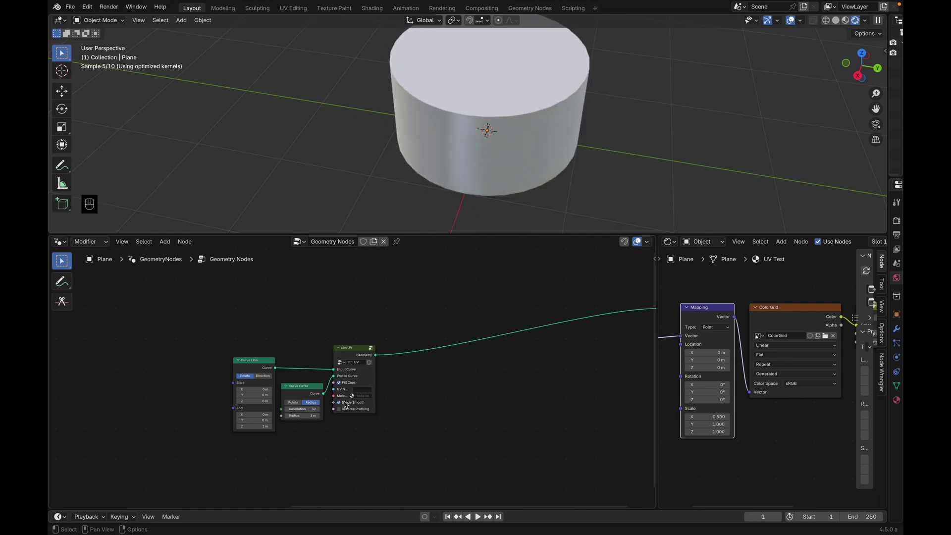
pyautogui.hotkey('ctrl', 's')
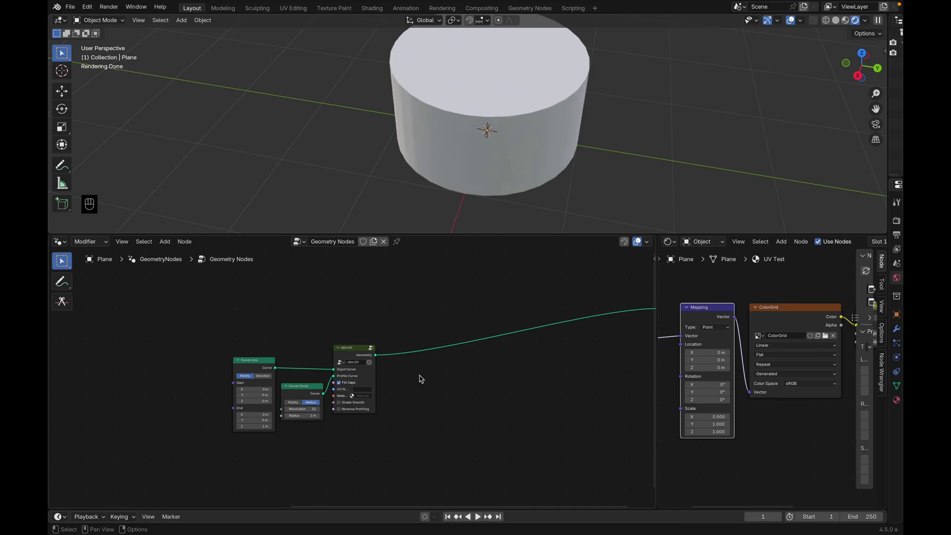
# - Insert a Set Position node on the link between the ctm UV node and the Group Output
pyautogui.hotkey('shift', 'a')
pyautogui.write('setp')
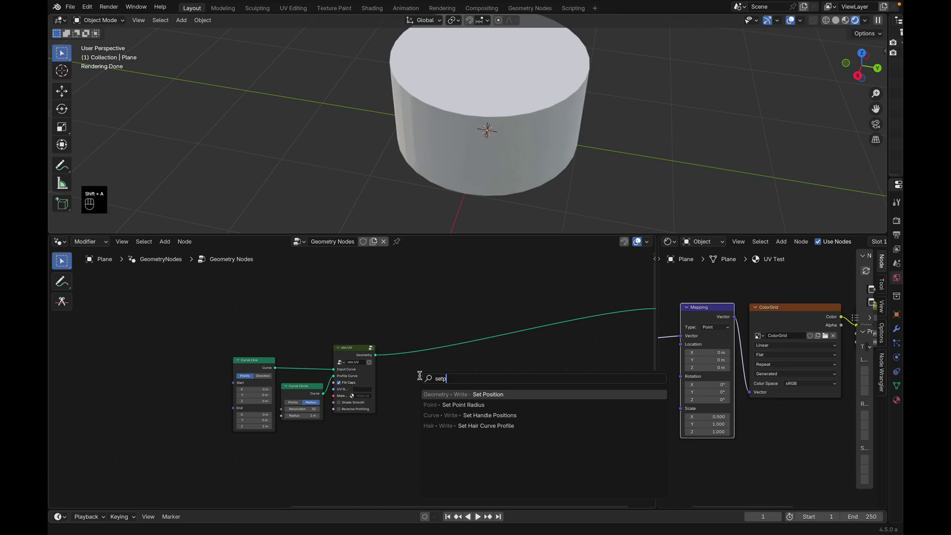
pyautogui.press('Return')
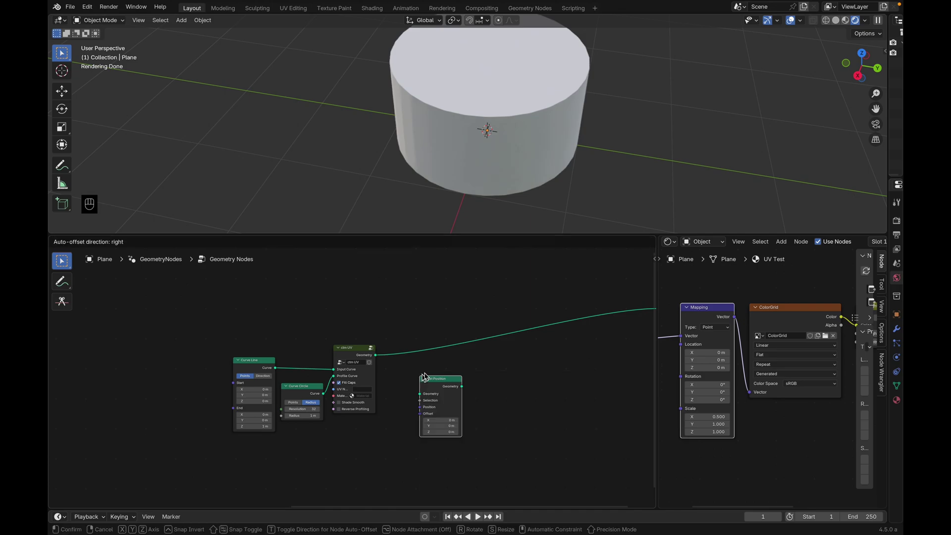
pyautogui.click(498, 372)
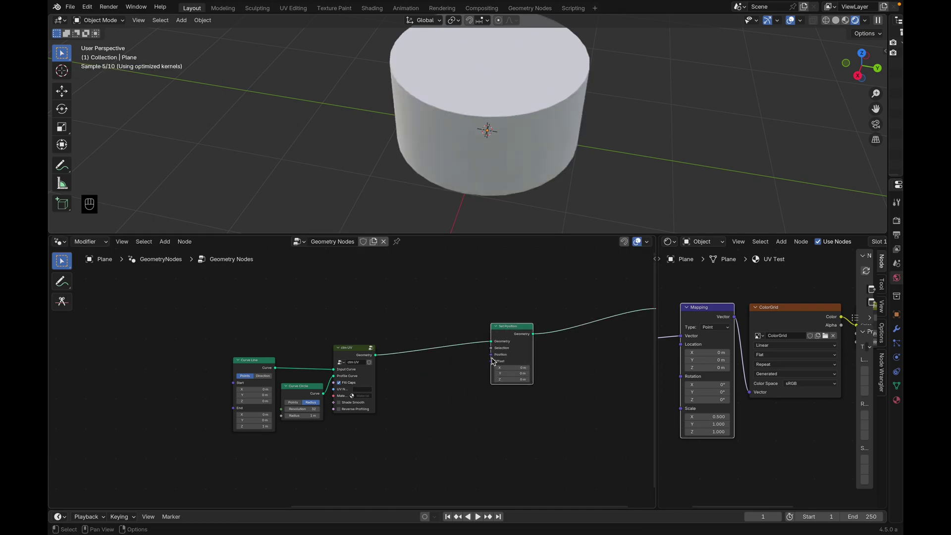
# - Add a UV Unwrap node below the Set Position node
pyautogui.moveTo(490, 362); pyautogui.dragTo(461, 416)
pyautogui.write('uv')
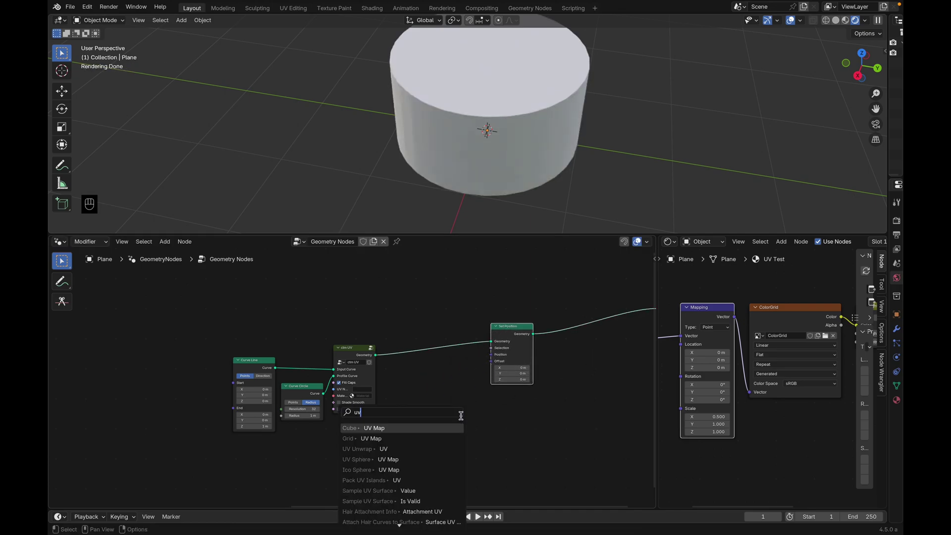
pyautogui.press('Escape')
pyautogui.moveTo(490, 361); pyautogui.dragTo(484, 392)
pyautogui.write('uv un')
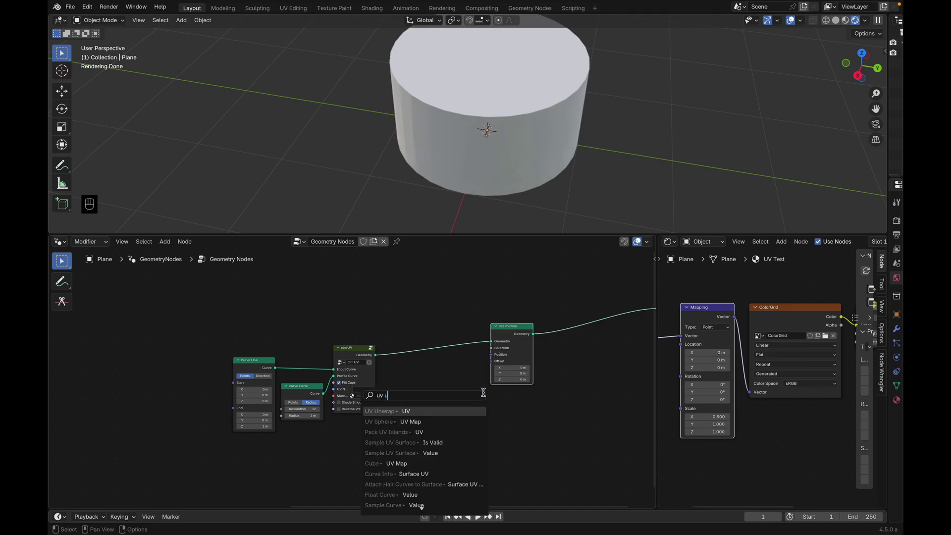
pyautogui.press('Return')
pyautogui.click(510, 410)
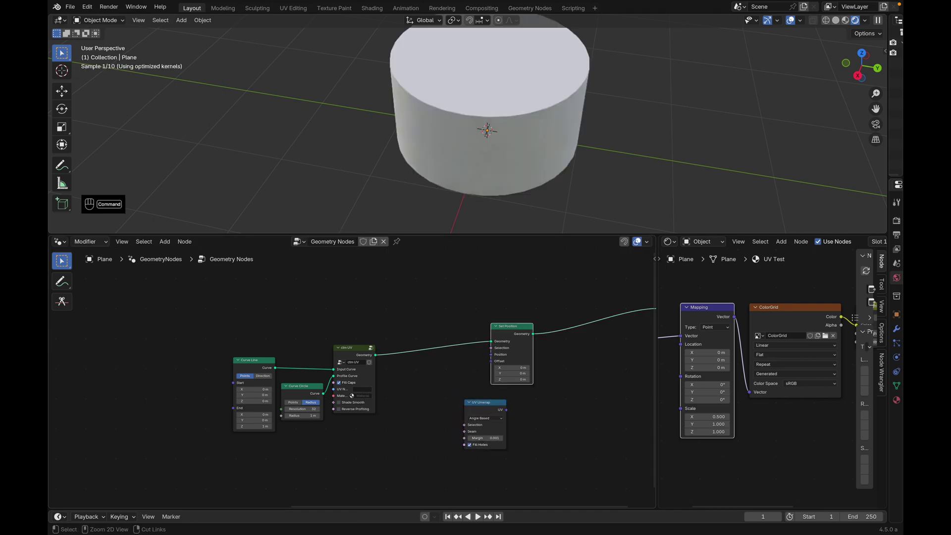
# - Replace the Set Position node with a Store Named Attribute node on the geometry link after ctm UV
pyautogui.press('super+x')
pyautogui.hotkey('shift', 'a')
pyautogui.write('store')
pyautogui.press('Return')
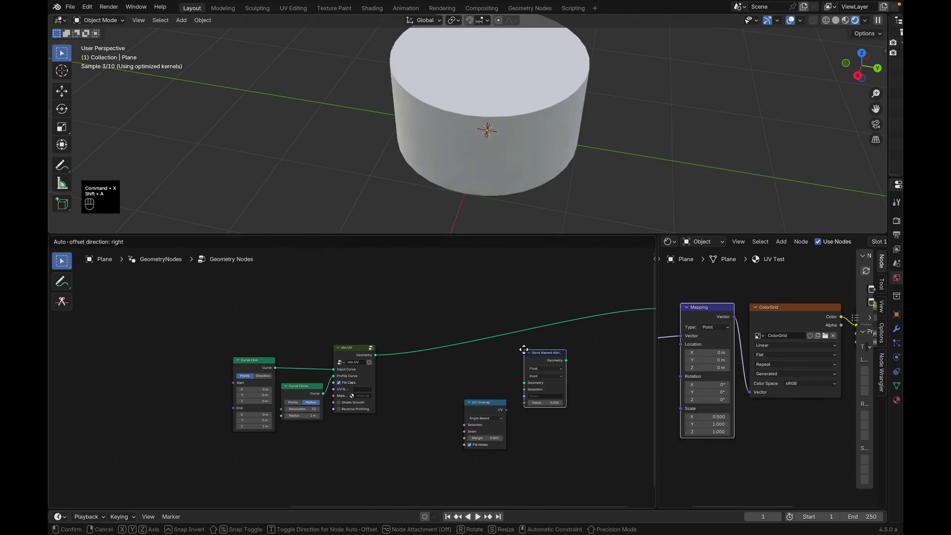
pyautogui.click(555, 306)
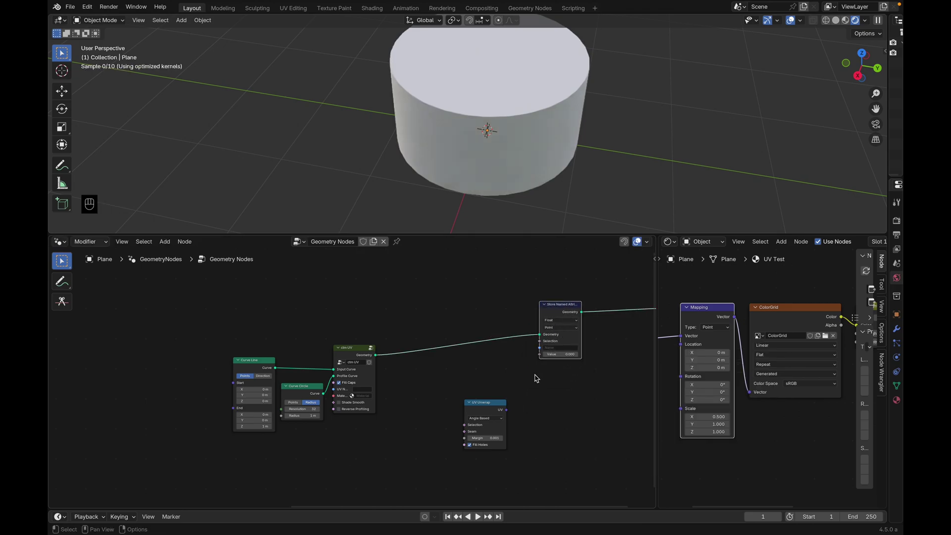
# - Set the Store Named Attribute node to Vector on Face Corner with the name UV, and feed its Value from UV Unwrap
pyautogui.click(549, 329)
pyautogui.click(556, 365)
pyautogui.click(552, 348)
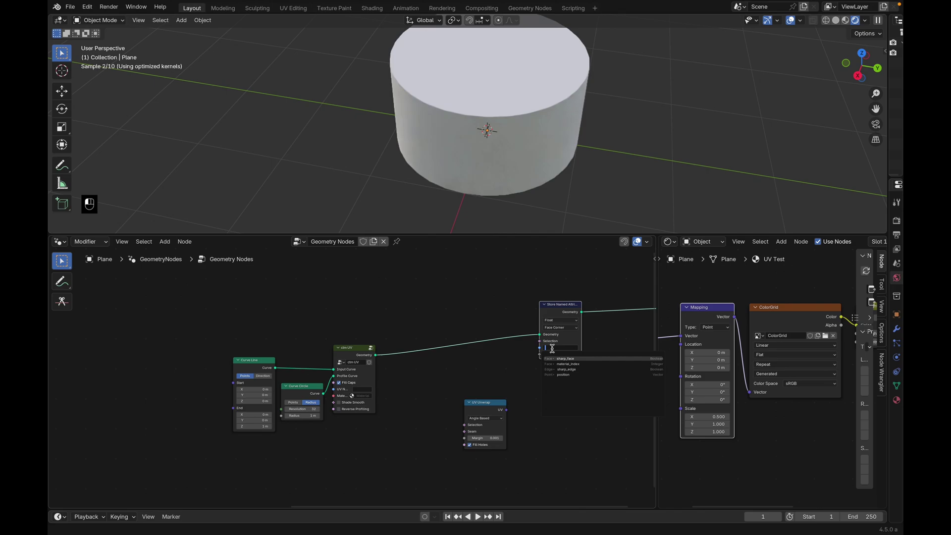
pyautogui.press('Escape')
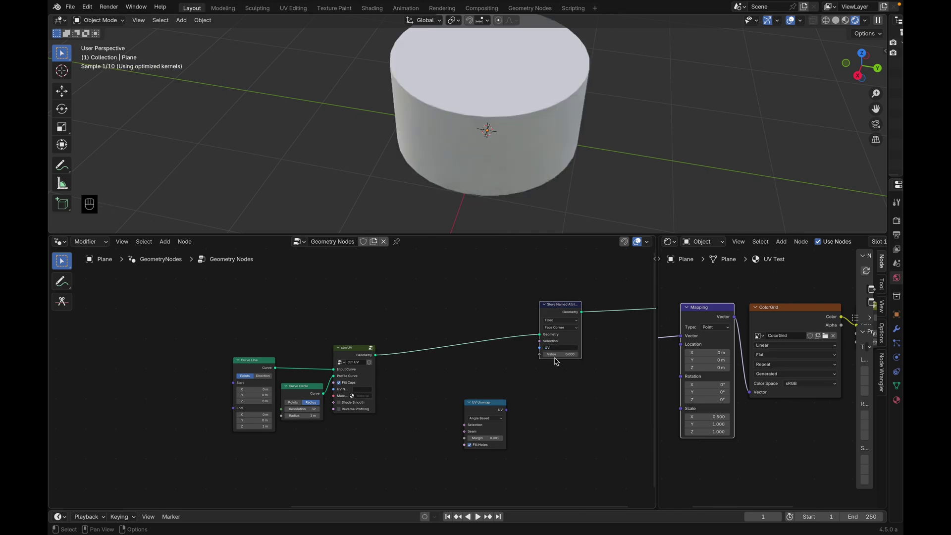
pyautogui.click(561, 320)
pyautogui.click(564, 349)
pyautogui.moveTo(507, 410); pyautogui.dragTo(562, 370)
pyautogui.hscroll(-5, 705, 347)
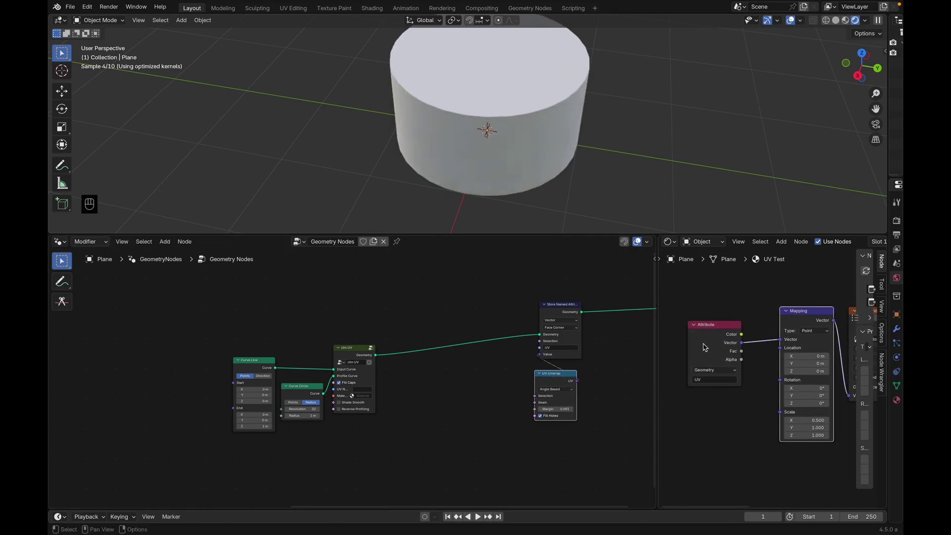
# - Insert a Set Material node before the Group Output and assign the UV Test material
pyautogui.hscroll(5, 553, 353)
pyautogui.hotkey('shift', 'a')
pyautogui.write('set mat')
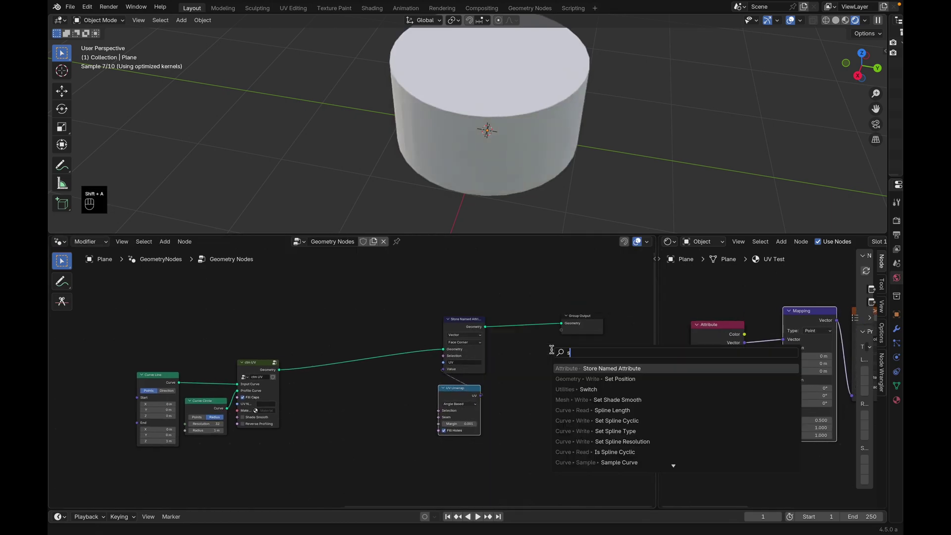
pyautogui.press('Return')
pyautogui.click(504, 306)
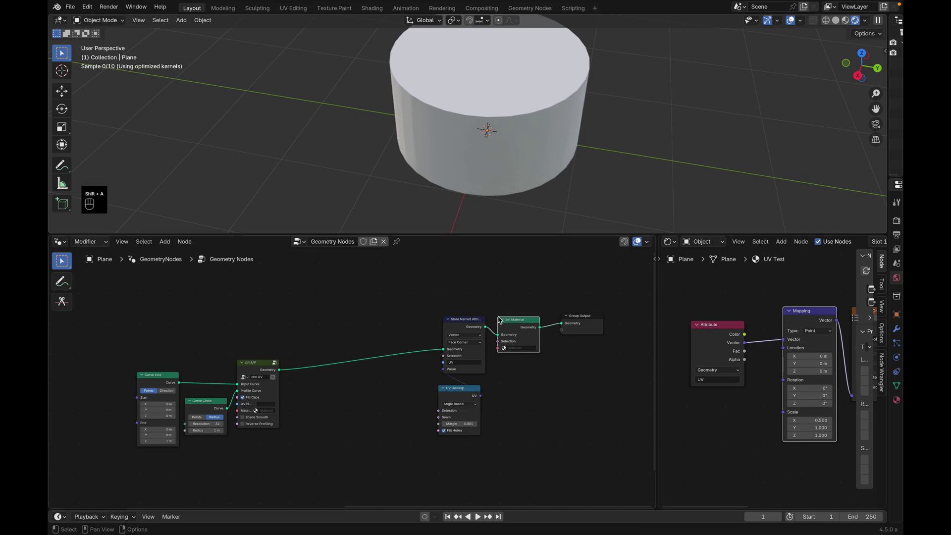
pyautogui.click(521, 348)
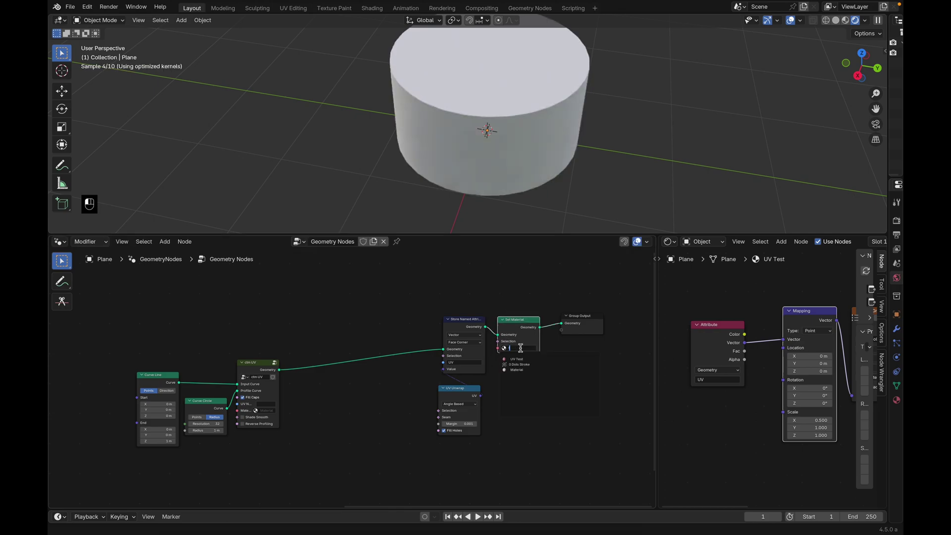
pyautogui.click(517, 359)
# - Add a Greater Than comparison node feeding the UV Unwrap node
pyautogui.moveTo(539, 123); pyautogui.dragTo(541, 124, button='middle')
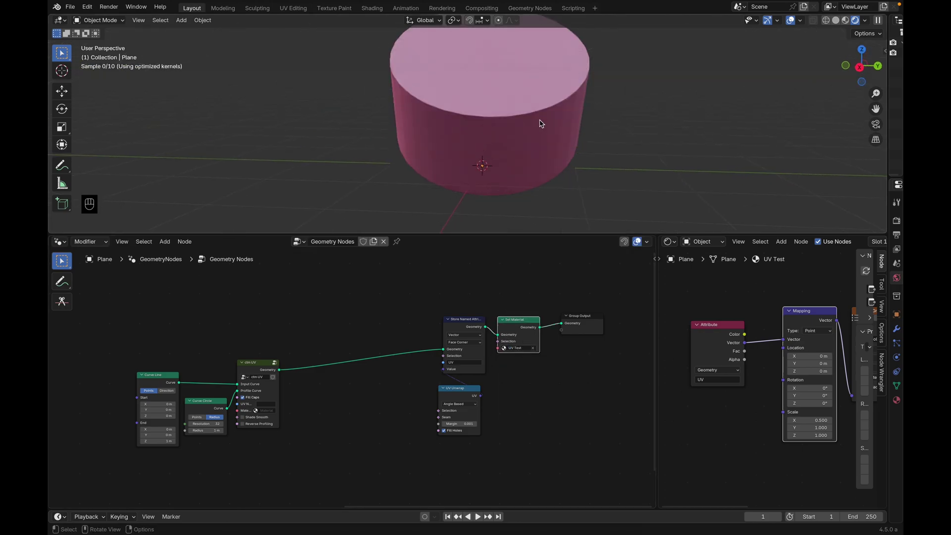
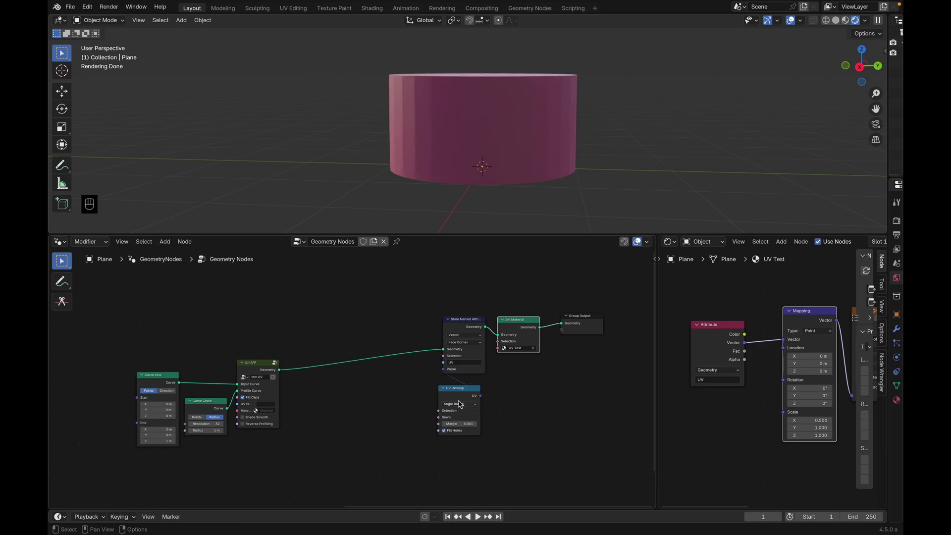
pyautogui.moveTo(548, 218); pyautogui.dragTo(548, 220, button='middle')
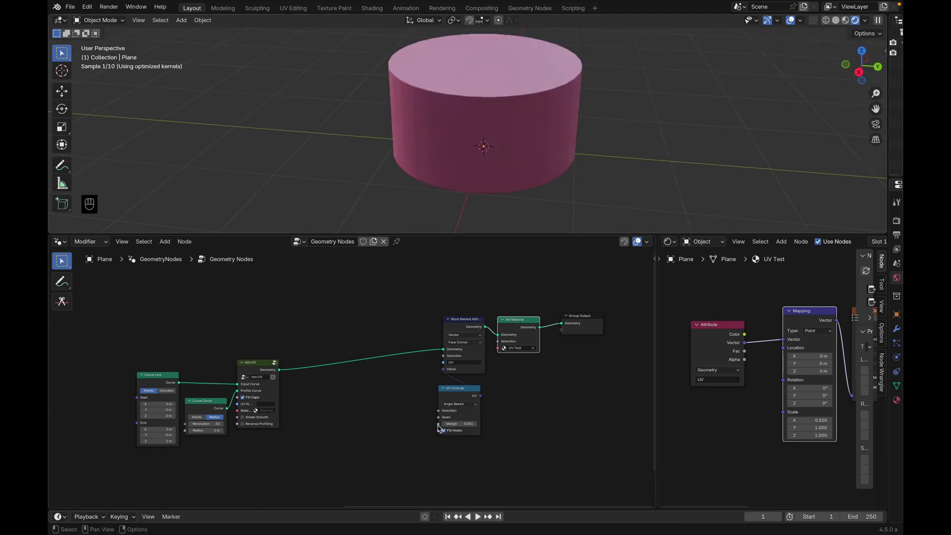
pyautogui.hotkey('shift', 'a')
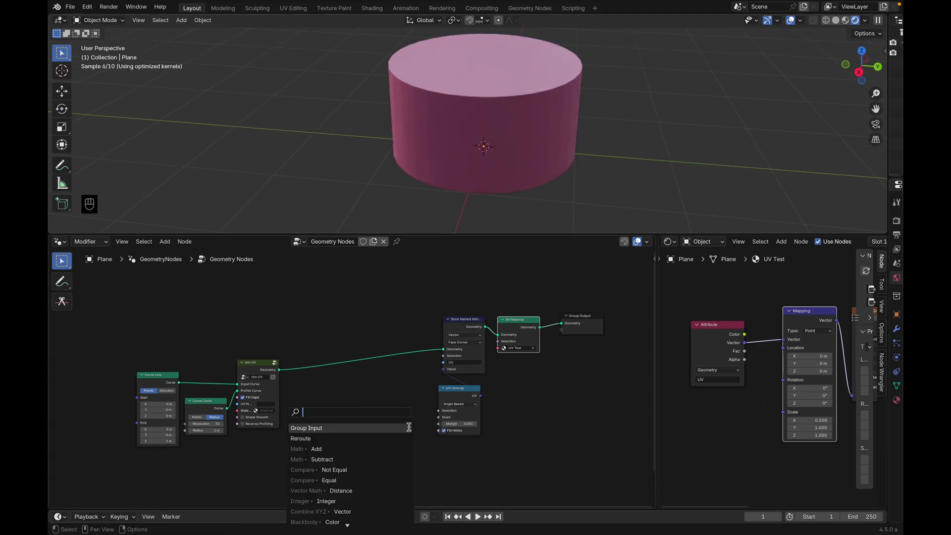
pyautogui.write('great')
pyautogui.click(409, 427)
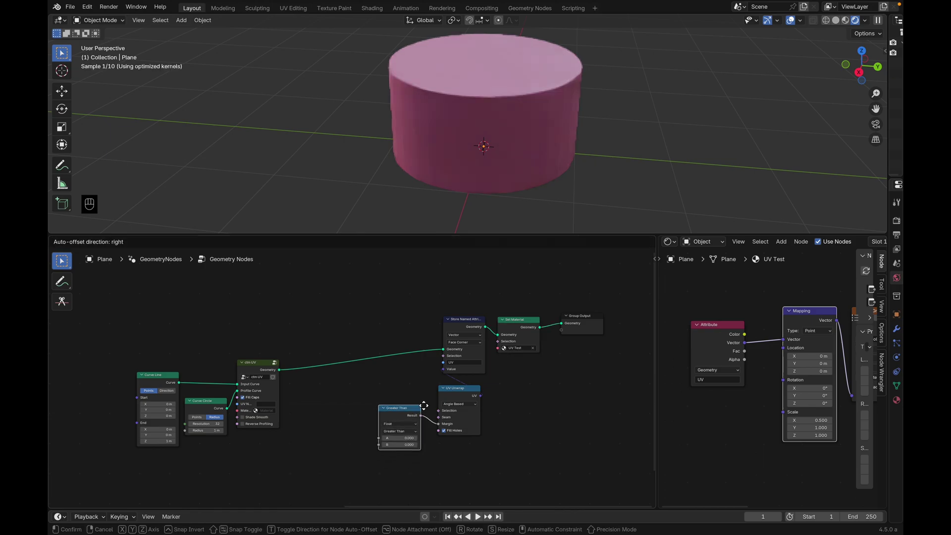
pyautogui.click(365, 449)
# - Add an Edge Angle node and feed its Signed Angle into the Greater Than node's A input
pyautogui.moveTo(382, 439); pyautogui.dragTo(360, 431)
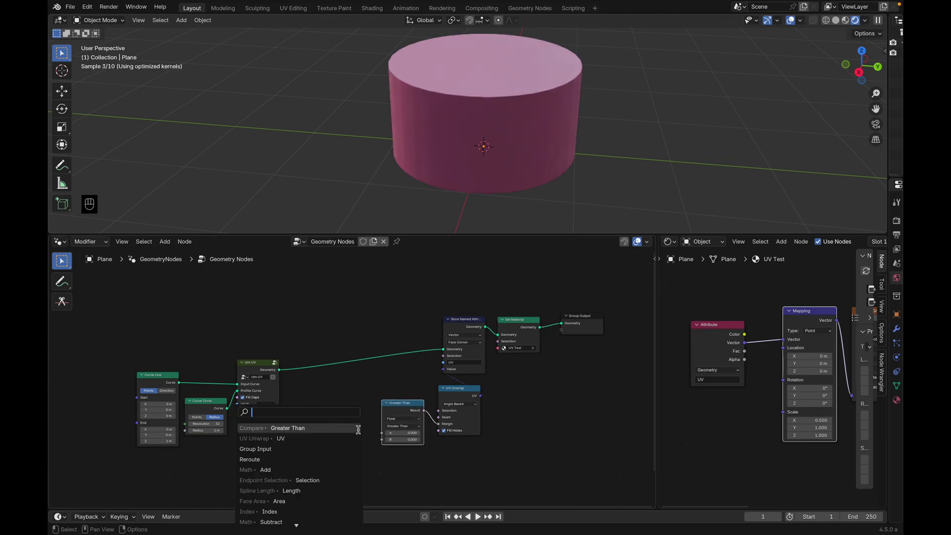
pyautogui.write('signed')
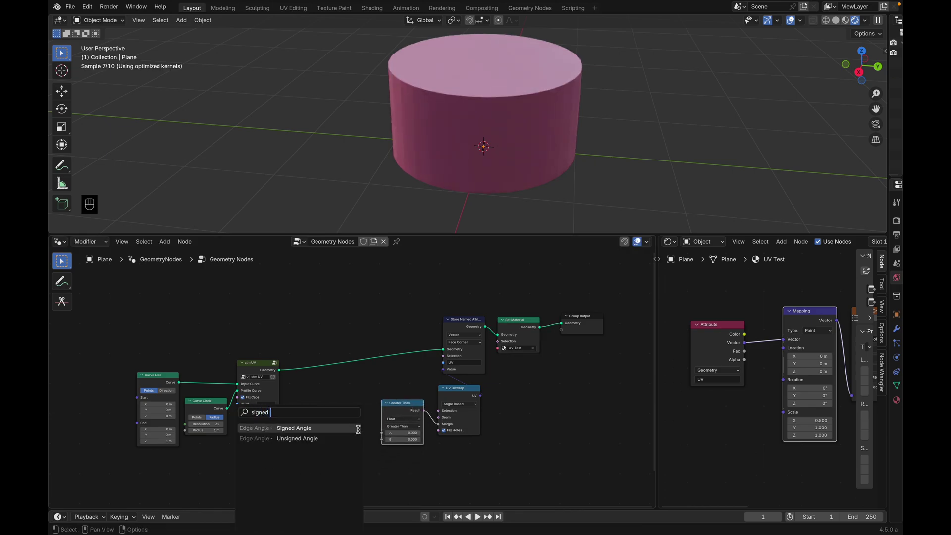
pyautogui.click(358, 429)
pyautogui.click(401, 435)
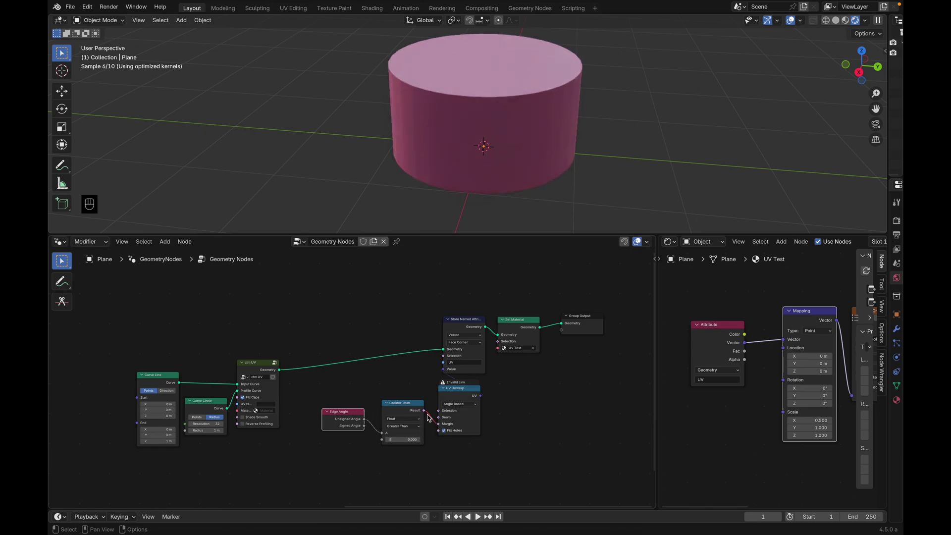
# - Route the Greater Than result into UV Unwrap's Seam input and set the comparison's B value to pi/4
pyautogui.click(390, 426)
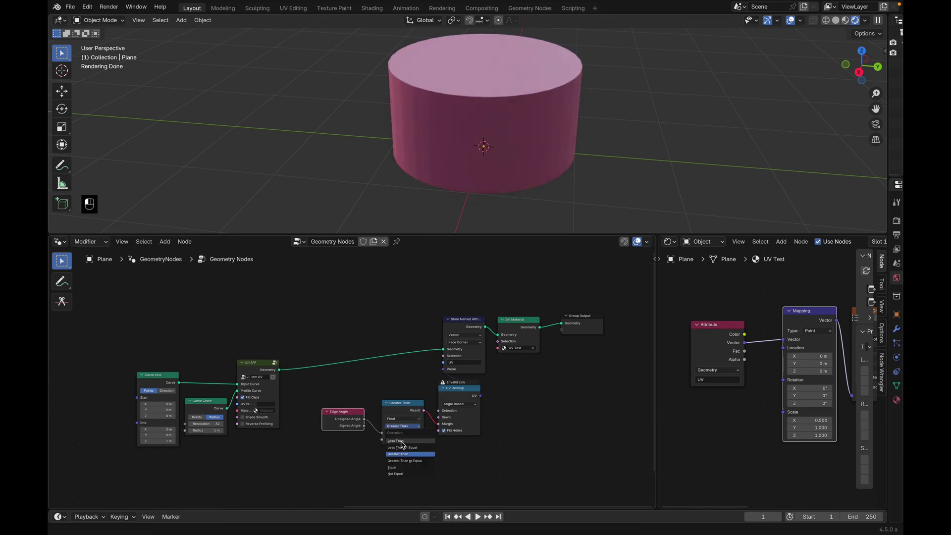
pyautogui.click(402, 469)
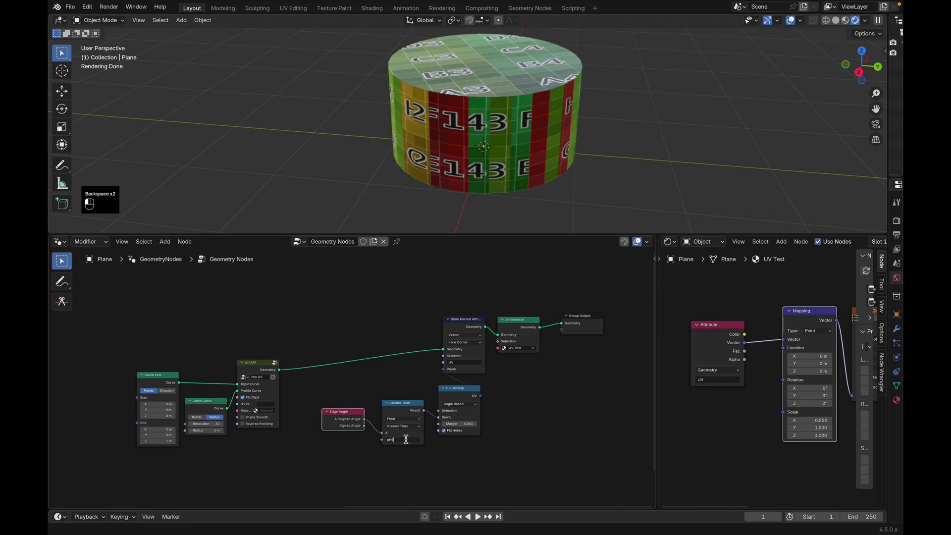
pyautogui.write('/4')
pyautogui.press('Return')
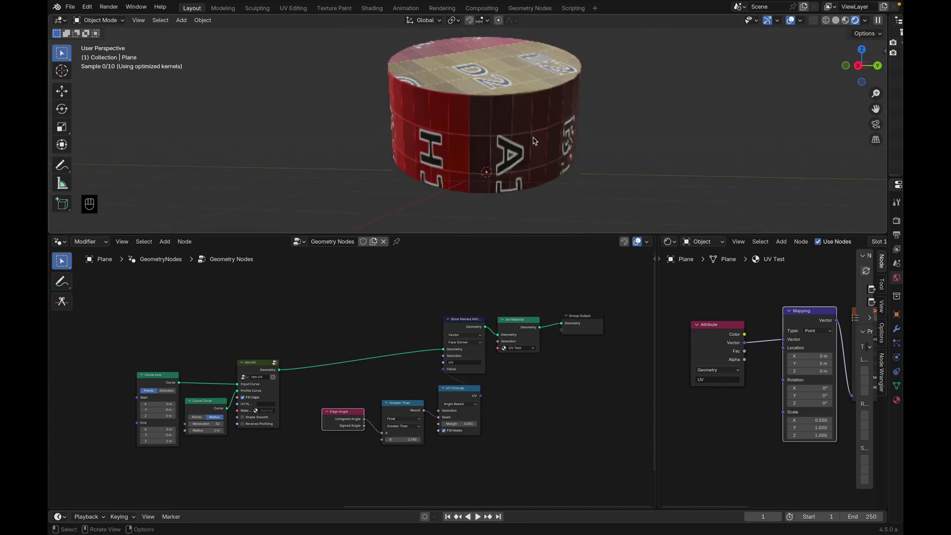
# - Set the Greater Than node's B value to 0
pyautogui.moveTo(534, 141); pyautogui.dragTo(601, 134, button='middle')
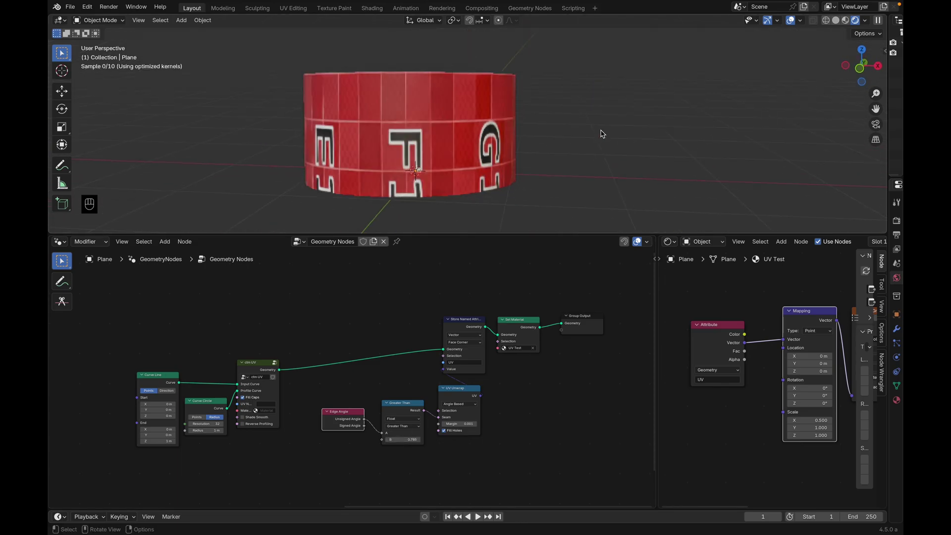
pyautogui.click(409, 439)
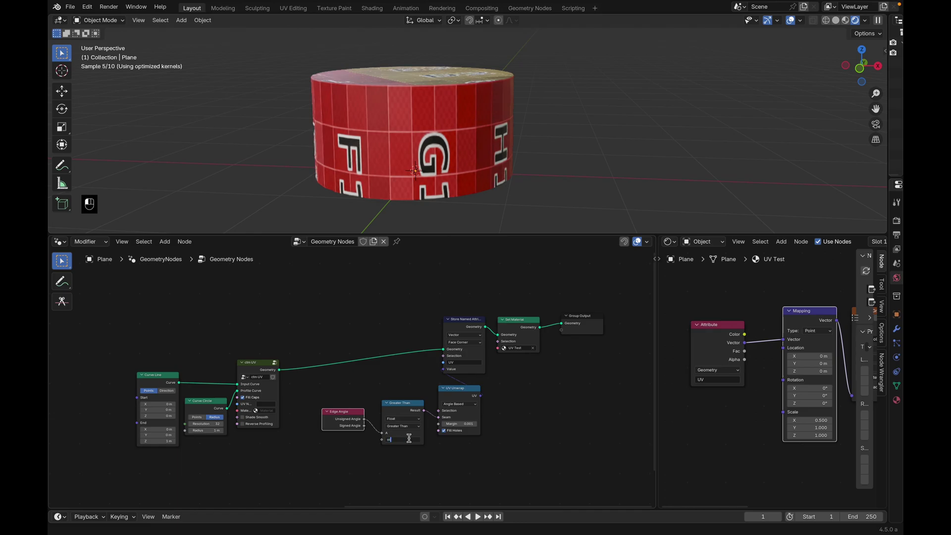
pyautogui.press('Return')
pyautogui.click(409, 440)
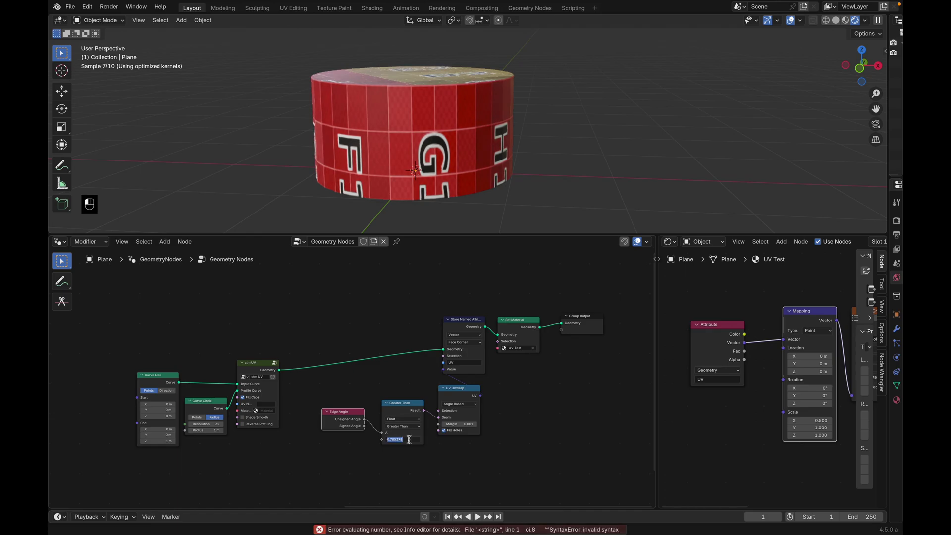
pyautogui.press('BackSpace')
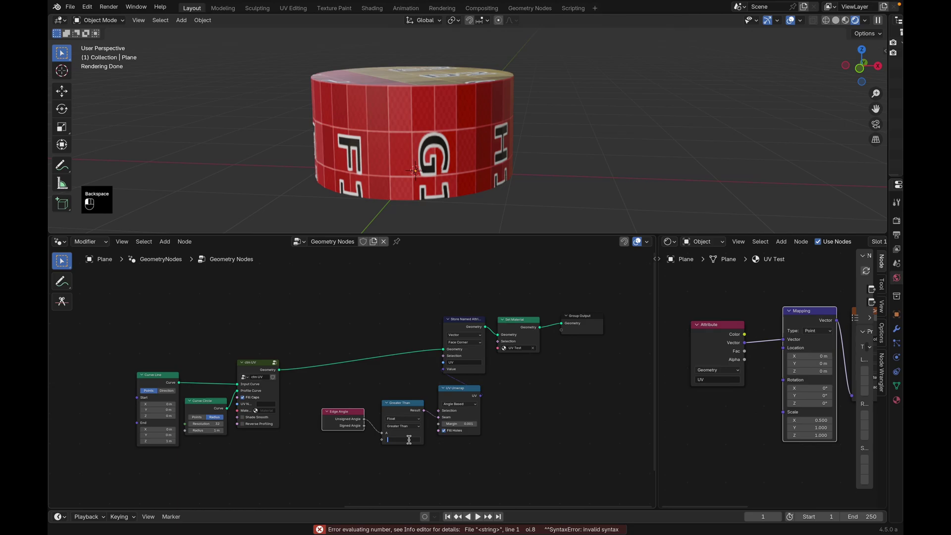
pyautogui.write('pi')
pyautogui.press('Return')
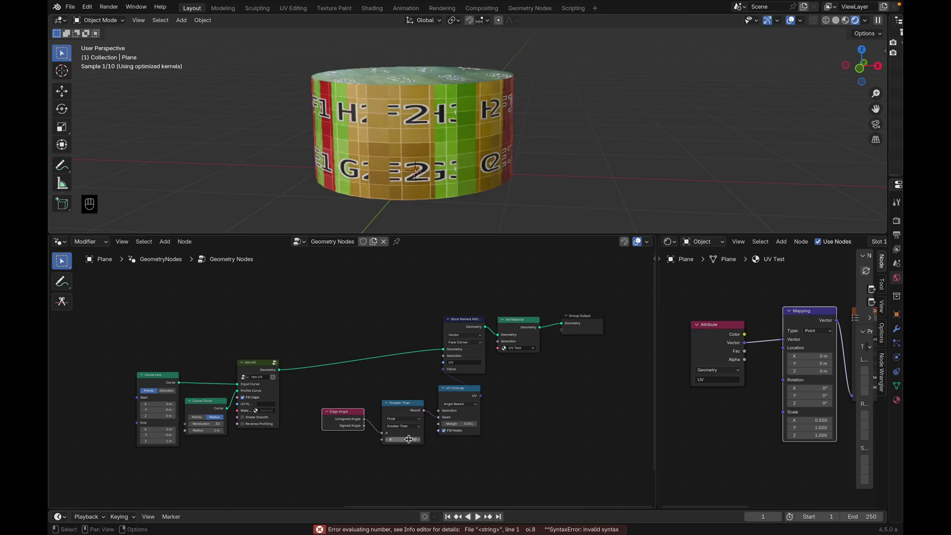
pyautogui.click(408, 440)
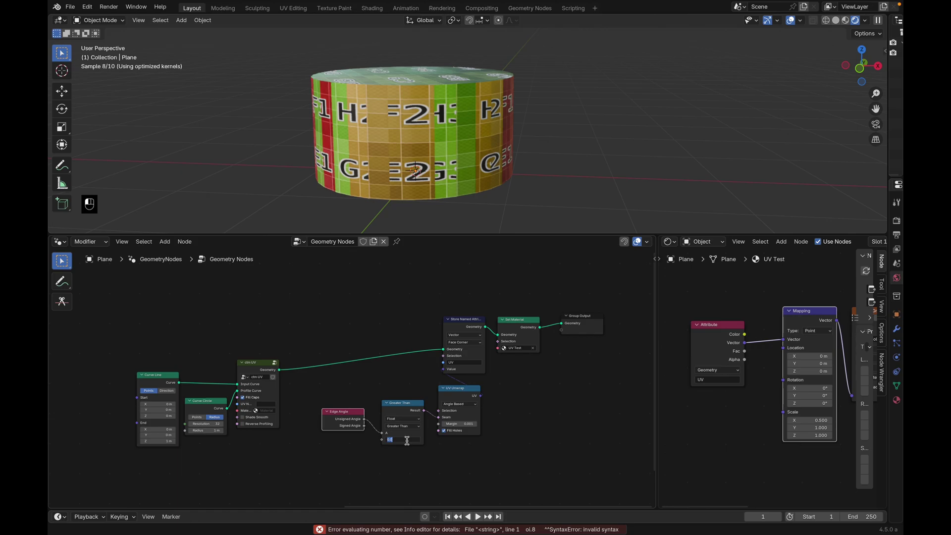
pyautogui.click(427, 286)
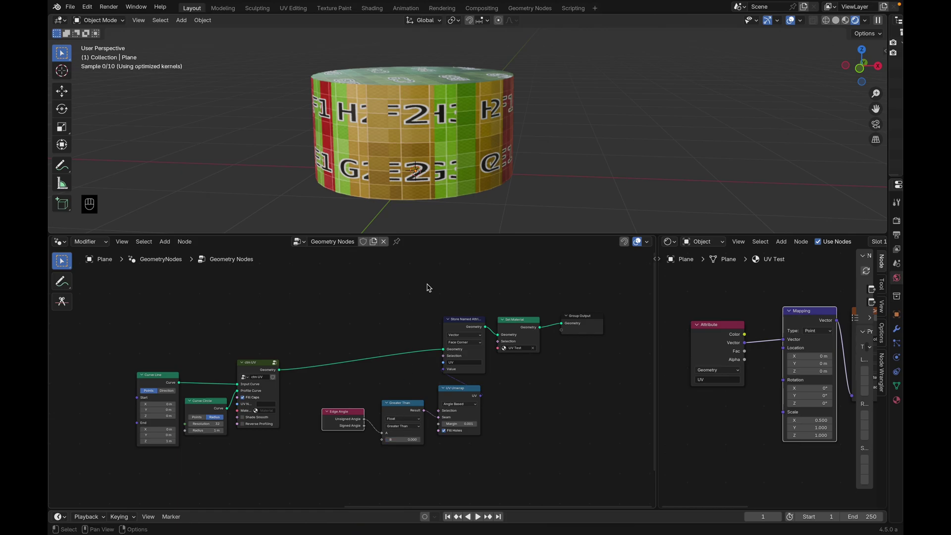
pyautogui.press('Escape')
pyautogui.moveTo(402, 139); pyautogui.dragTo(433, 161, button='middle')
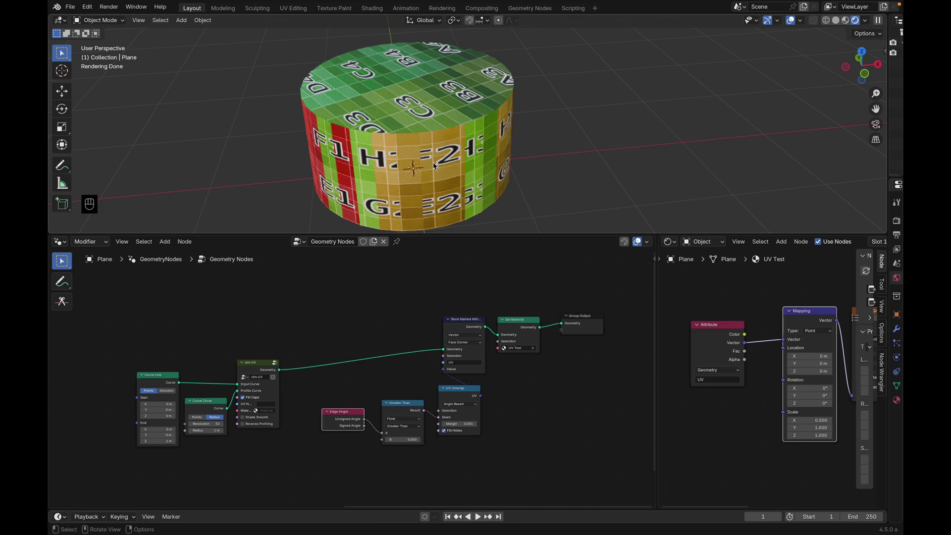
pyautogui.doubleClick(407, 439)
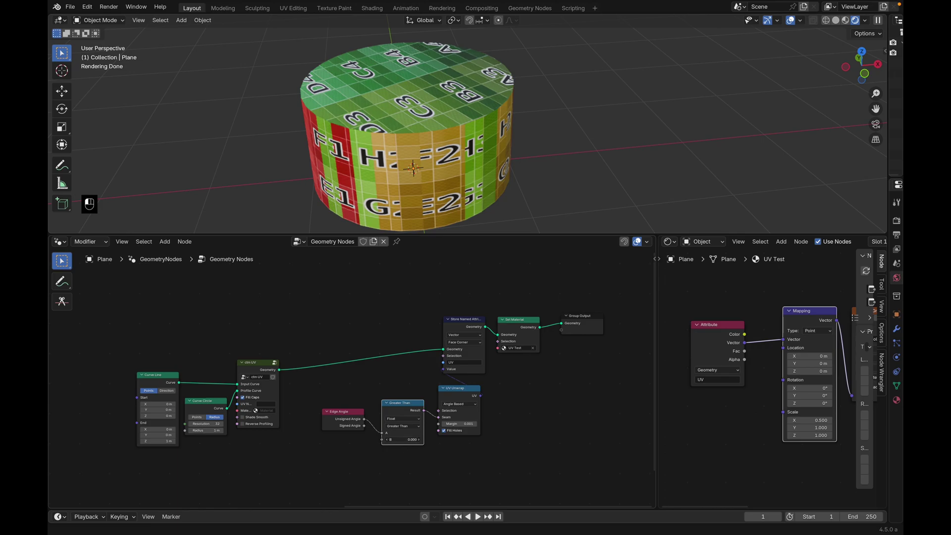
pyautogui.click(382, 406)
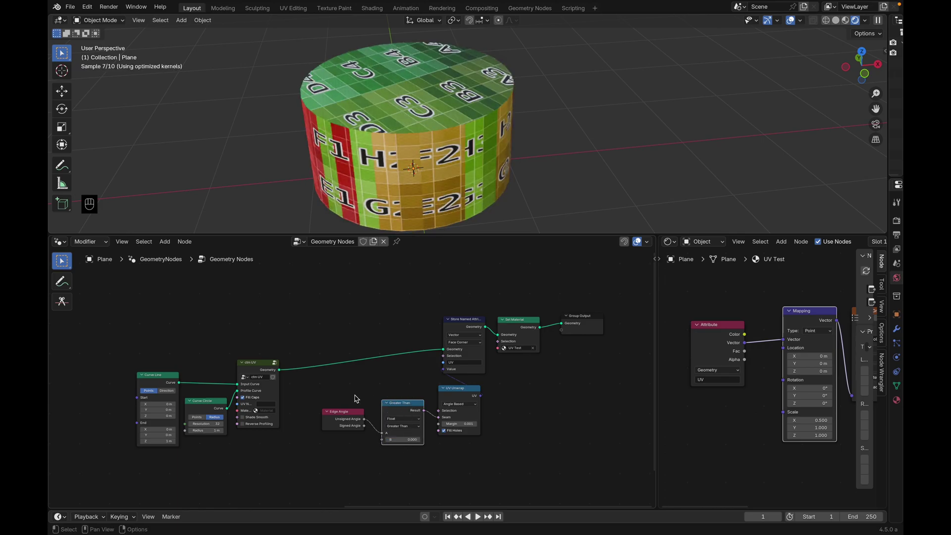
# - Move Edge Angle above Greater Than, and group the seam, UV Unwrap, Store Named Attribute and Set Material nodes into one node group
pyautogui.click(334, 418)
pyautogui.moveTo(334, 417); pyautogui.dragTo(388, 374)
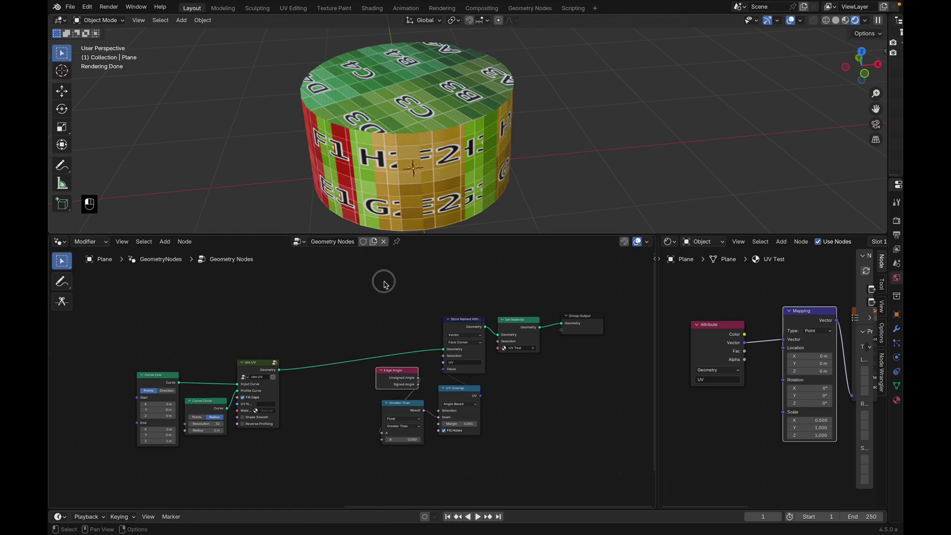
pyautogui.moveTo(382, 281); pyautogui.dragTo(539, 477)
pyautogui.press('super+g')
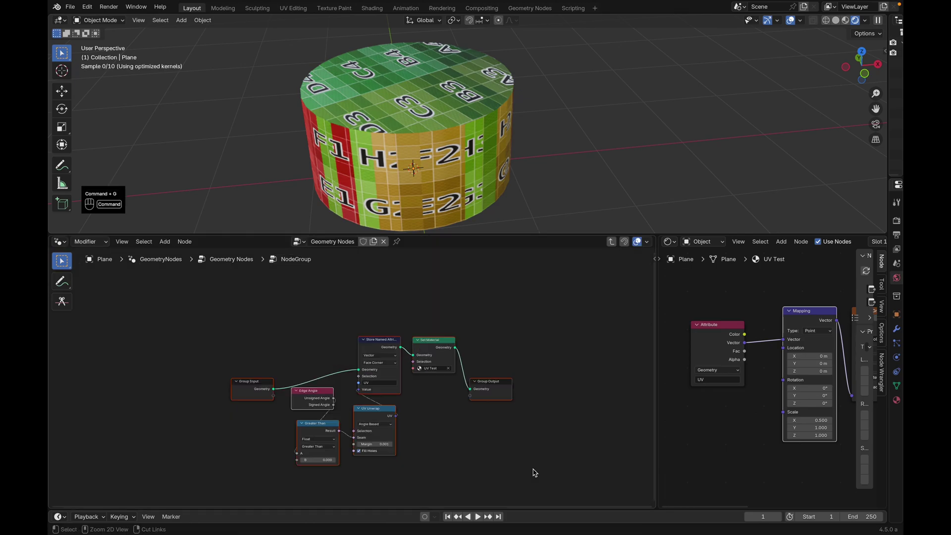
pyautogui.press('Tab')
pyautogui.press('super+z')
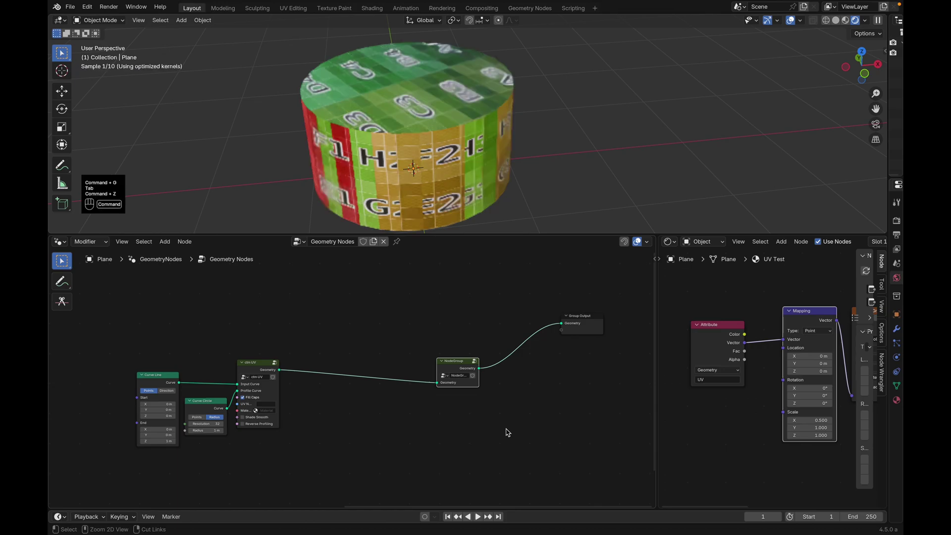
# - Rename the new node group as Signed UV
pyautogui.click(460, 375)
pyautogui.write('Sign')
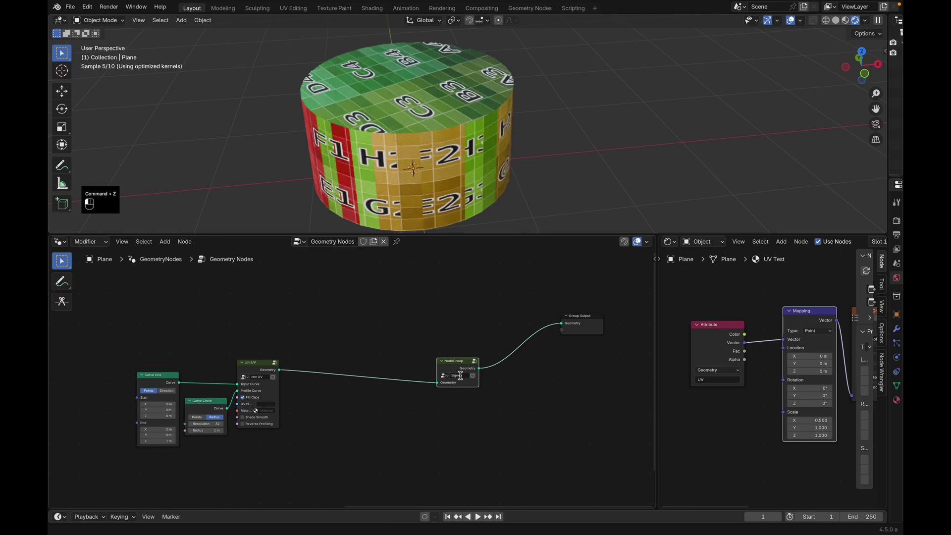
pyautogui.write('ed ')
pyautogui.write('UB')
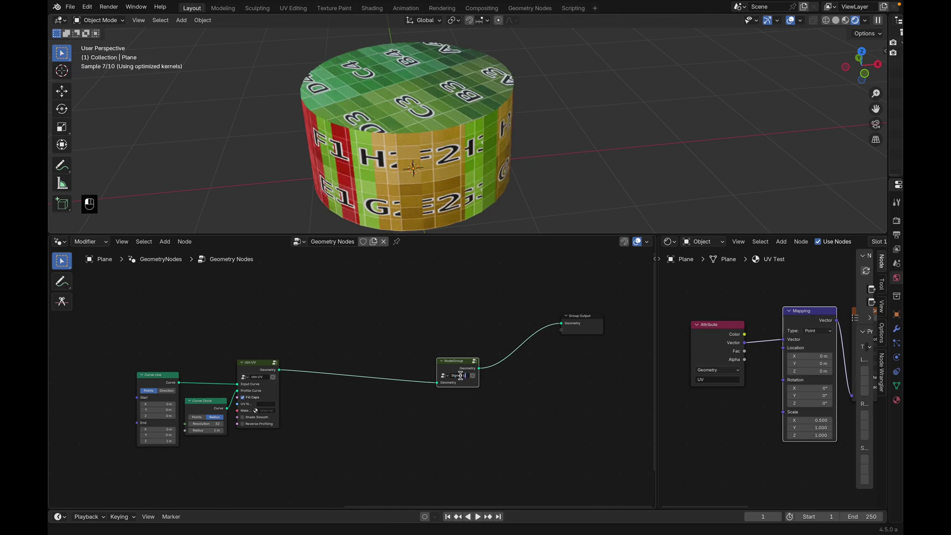
pyautogui.write('V')
pyautogui.press('Return')
# - Rename the Signed UV group's Name input socket to UV Name and return to the parent node tree
pyautogui.doubleClick(580, 397)
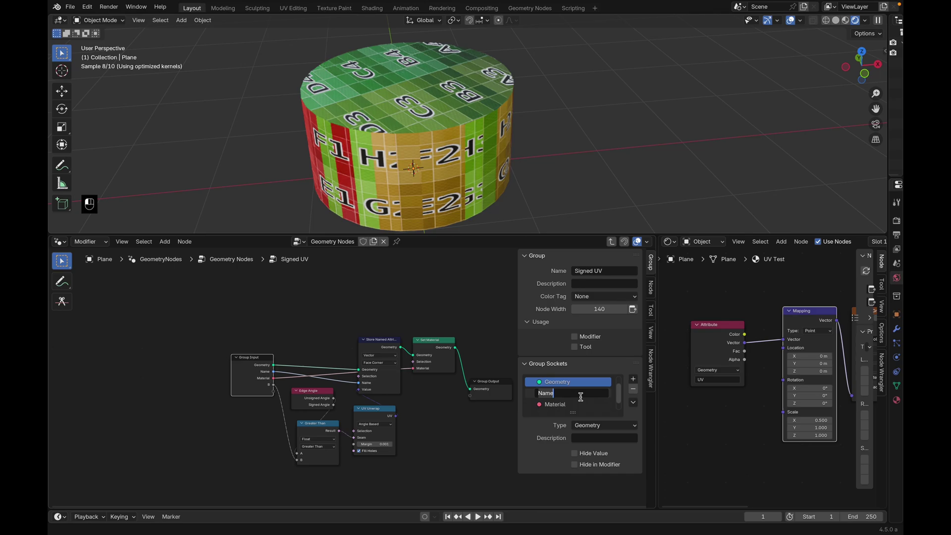
pyautogui.write('UV Name')
pyautogui.press('Return')
pyautogui.moveTo(573, 412); pyautogui.dragTo(573, 423)
pyautogui.press('Tab')
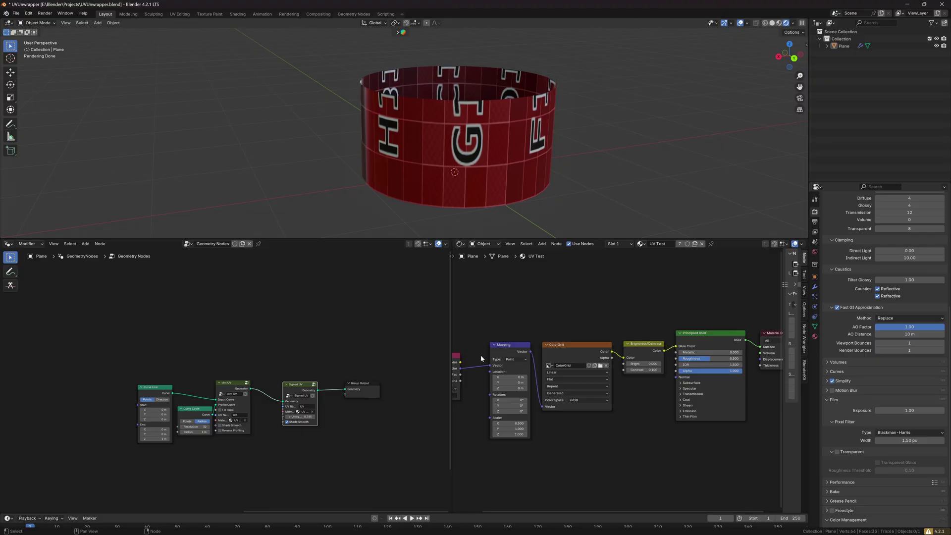
# - Move the Curve Line and Curve Circle nodes aside and combine the ctm UV and Signed UV nodes into a new group
pyautogui.moveTo(492, 145); pyautogui.dragTo(508, 135, button='middle')
pyautogui.moveTo(364, 315); pyautogui.dragTo(382, 297, button='middle')
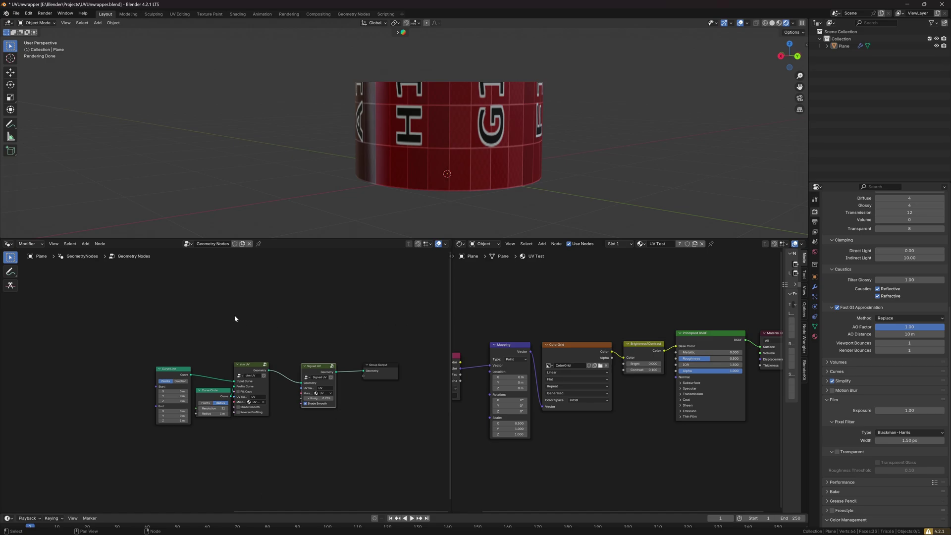
pyautogui.moveTo(129, 325); pyautogui.dragTo(144, 340)
pyautogui.moveTo(196, 308); pyautogui.dragTo(336, 450)
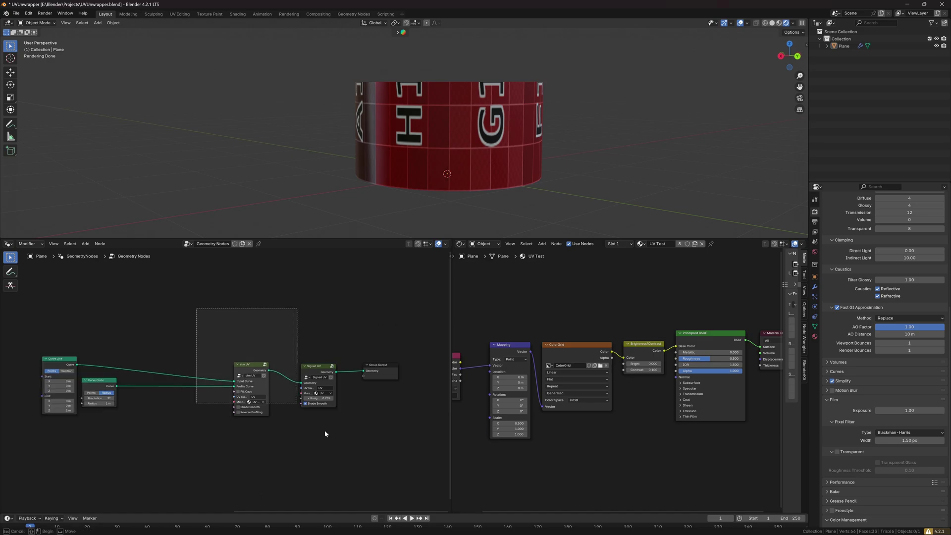
pyautogui.moveTo(331, 445); pyautogui.dragTo(313, 457, button='middle')
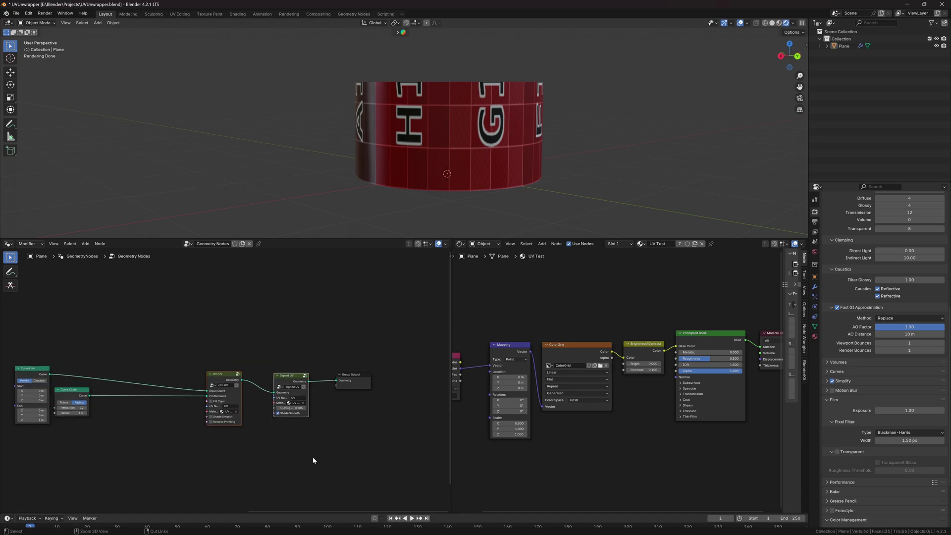
pyautogui.hotkey('ctrl', 'g')
pyautogui.scroll(2, 168, 372)
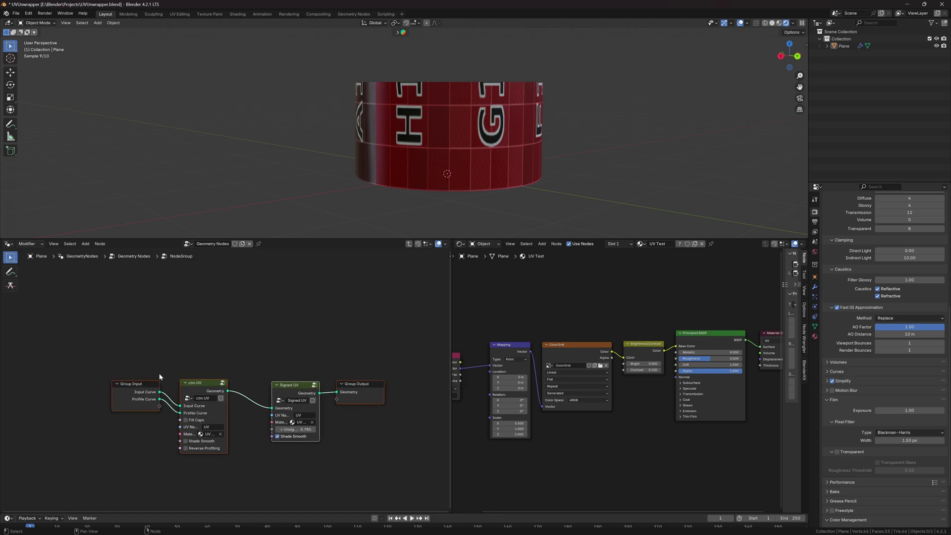
# - Rearrange the new group's nodes, moving Group Input away from ctm UV and placing Signed UV close beside ctm UV
pyautogui.moveTo(129, 390); pyautogui.dragTo(38, 395)
pyautogui.moveTo(211, 388); pyautogui.dragTo(179, 401)
pyautogui.moveTo(292, 385); pyautogui.dragTo(178, 392)
pyautogui.click(177, 397)
pyautogui.moveTo(180, 368); pyautogui.dragTo(212, 343, button='middle')
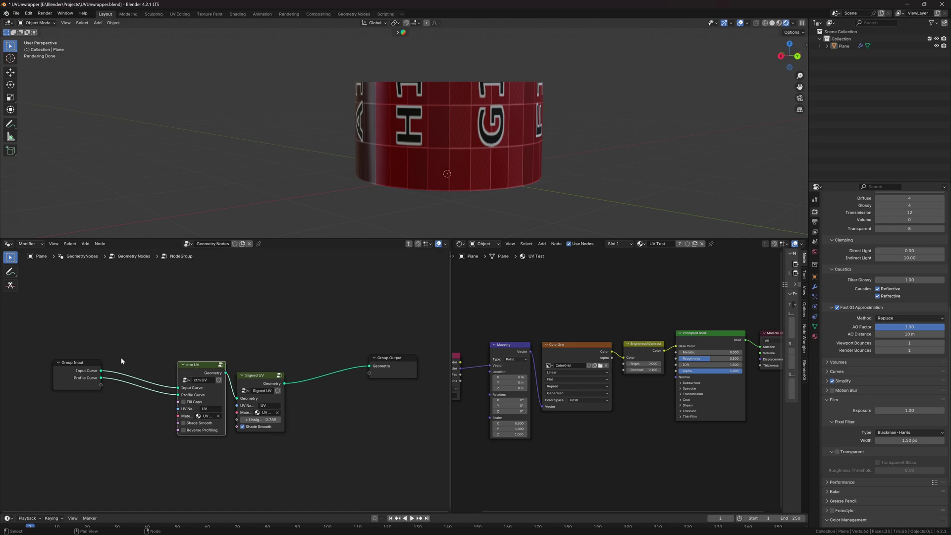
# - Align Group Input with the ctm UV node and expose its Fill Caps and UV Name inputs as group inputs
pyautogui.moveTo(85, 380); pyautogui.dragTo(81, 389)
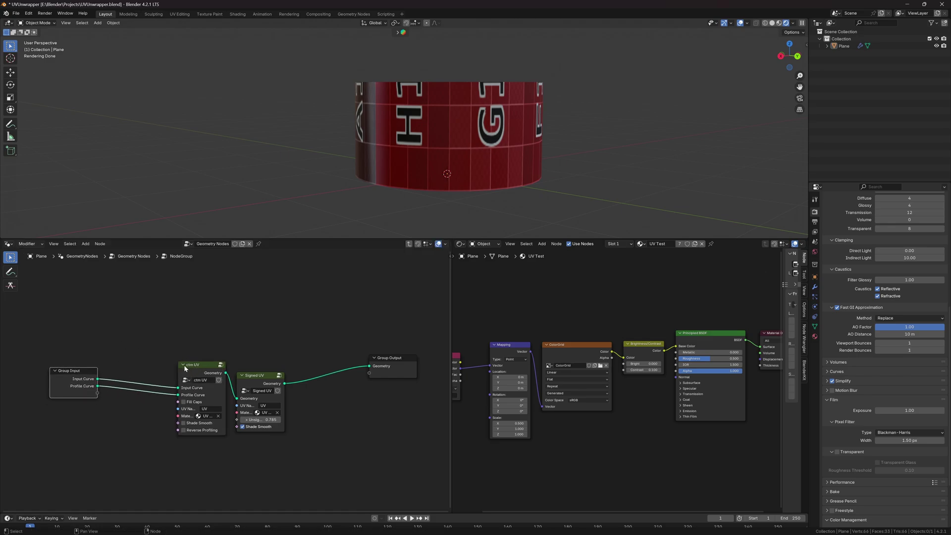
pyautogui.moveTo(185, 368); pyautogui.dragTo(181, 362)
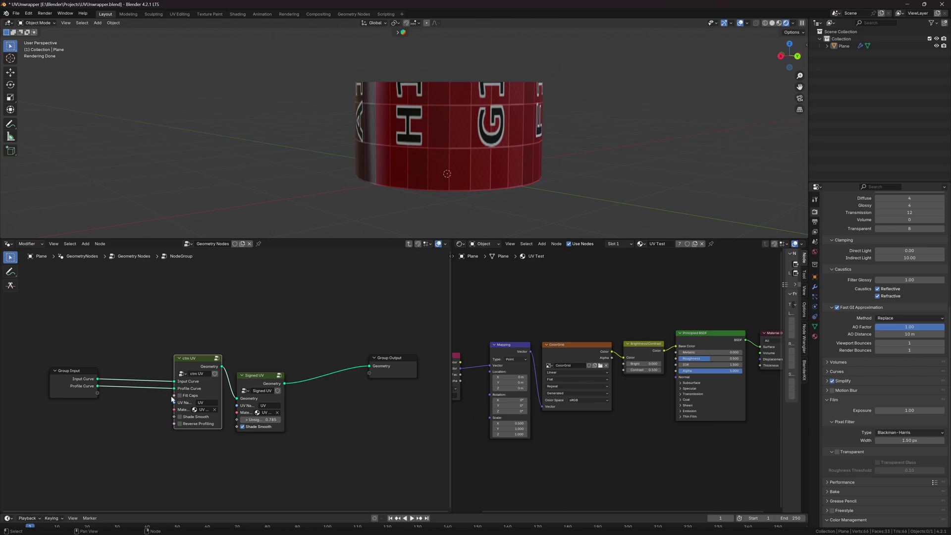
pyautogui.moveTo(174, 395); pyautogui.dragTo(84, 398)
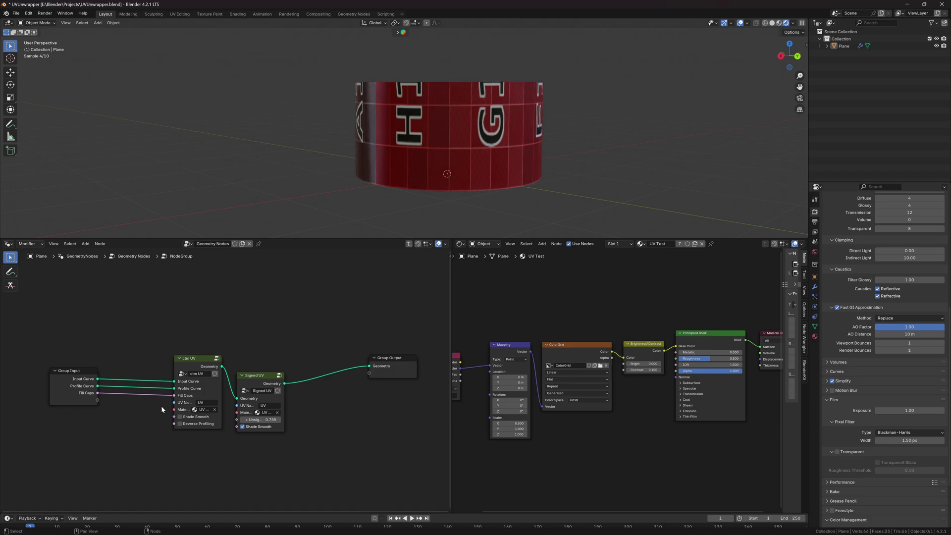
pyautogui.moveTo(174, 402); pyautogui.dragTo(98, 408)
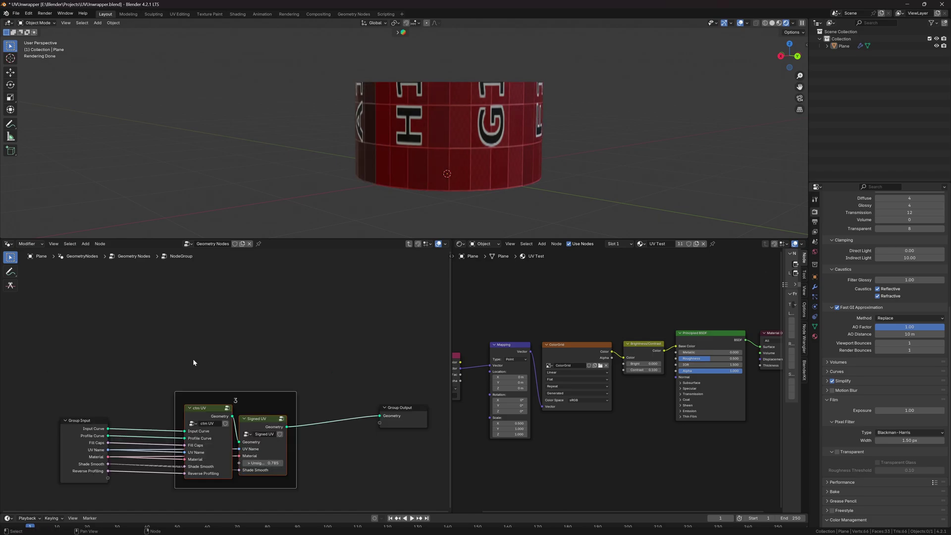
# - Duplicate the Group Input and the frame labelled 3 above the originals, and delete the Signed UV node from the copy
pyautogui.moveTo(165, 351); pyautogui.dragTo(319, 510)
pyautogui.moveTo(29, 333); pyautogui.dragTo(323, 521)
pyautogui.hotkey('shift', 'd')
pyautogui.click(365, 322)
pyautogui.moveTo(366, 322); pyautogui.dragTo(382, 368, button='middle')
pyautogui.click(385, 356)
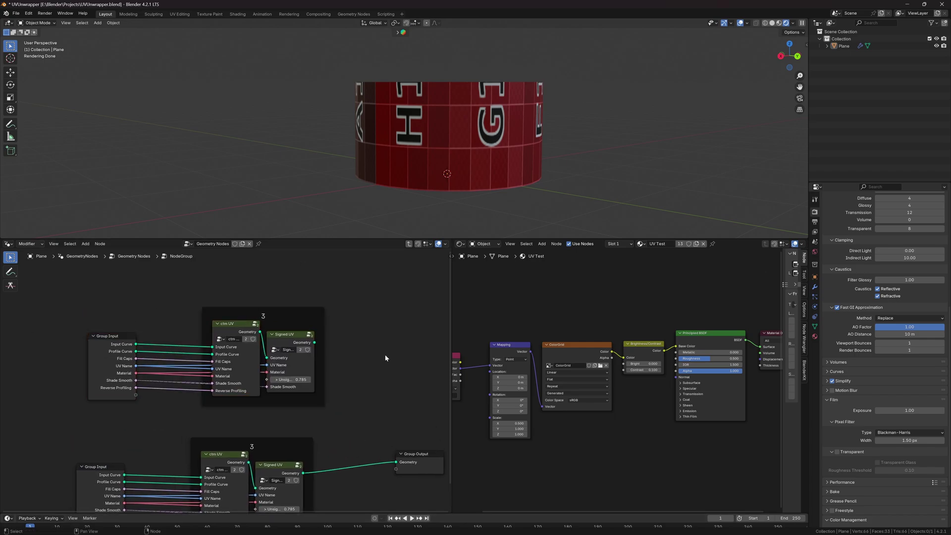
pyautogui.click(304, 338)
pyautogui.press('x')
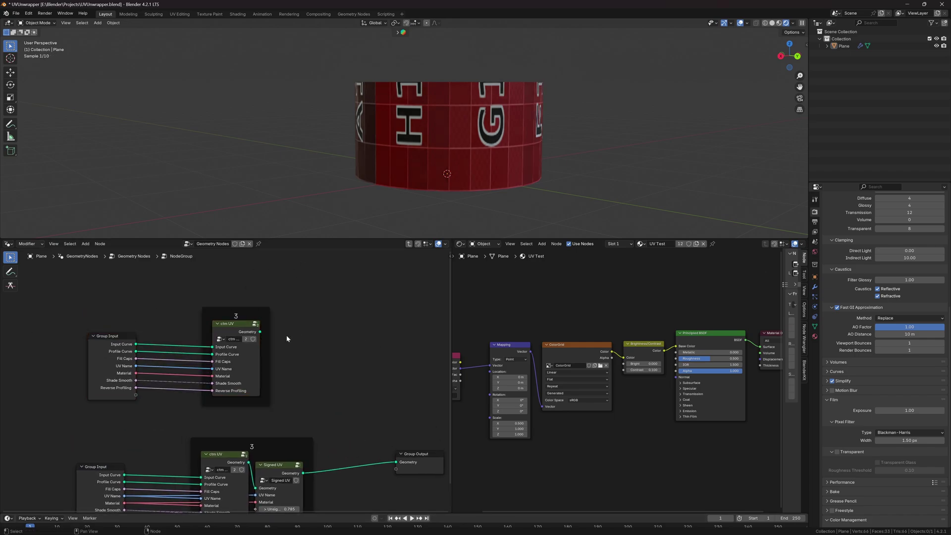
# - Add a Geometry Menu Switch node beside the duplicated ctm UV node and show its node properties
pyautogui.moveTo(260, 332); pyautogui.dragTo(315, 359)
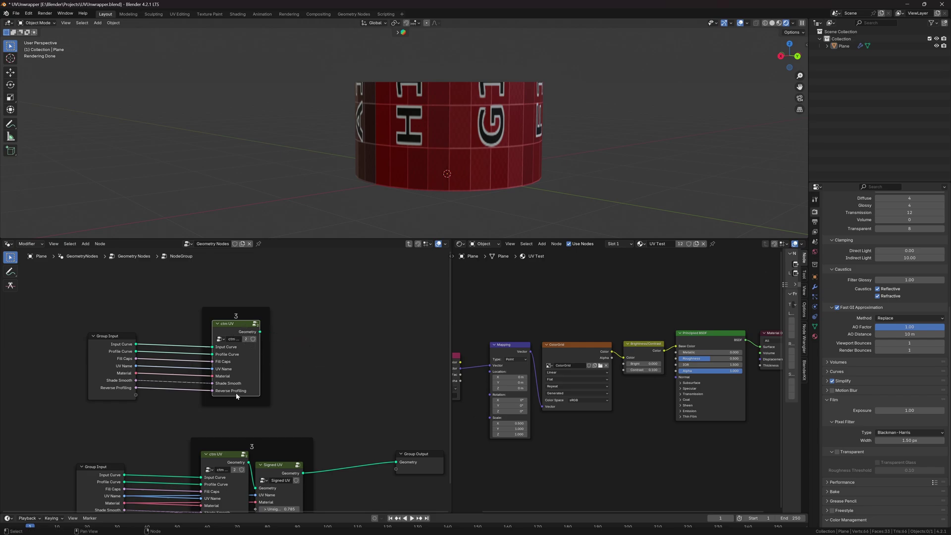
pyautogui.moveTo(260, 332); pyautogui.dragTo(314, 340)
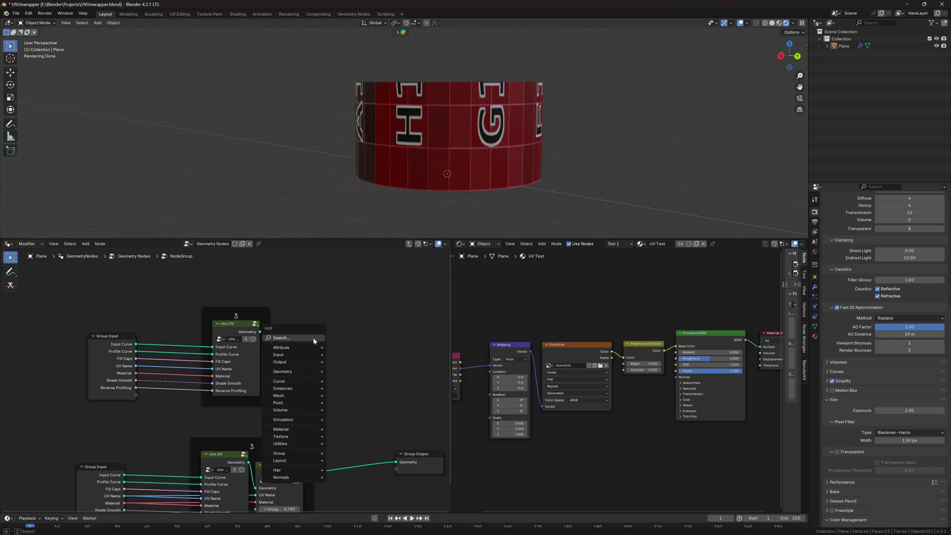
pyautogui.write('menu switch')
pyautogui.press('Return')
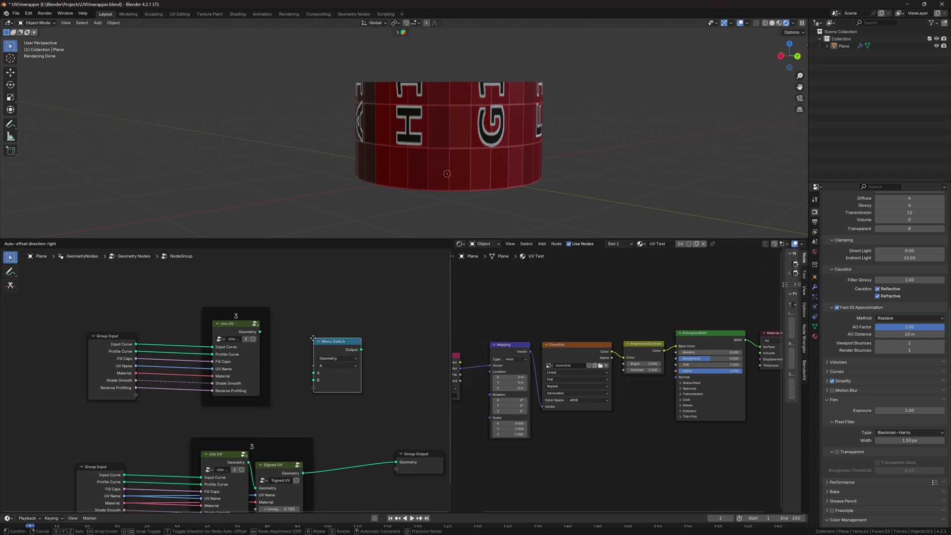
pyautogui.click(357, 322)
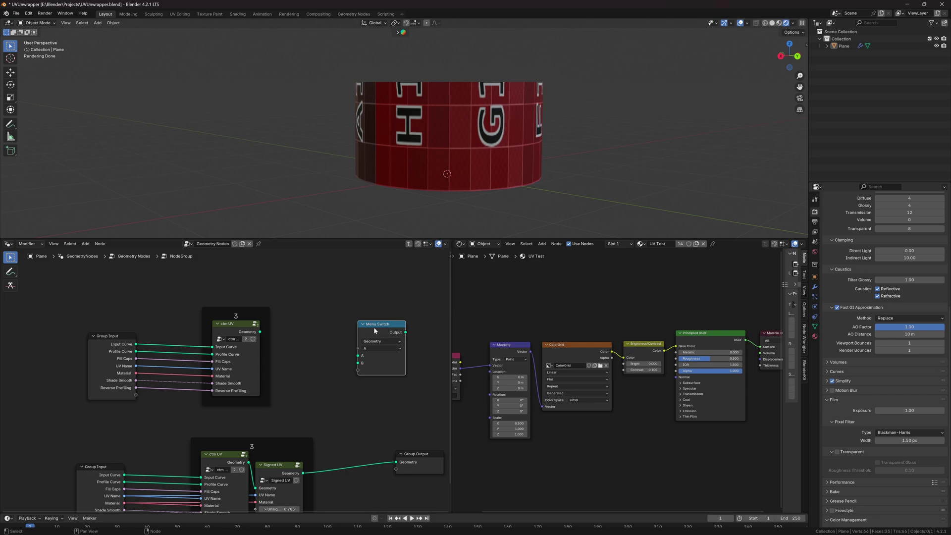
pyautogui.press('n')
pyautogui.moveTo(337, 330); pyautogui.dragTo(317, 324)
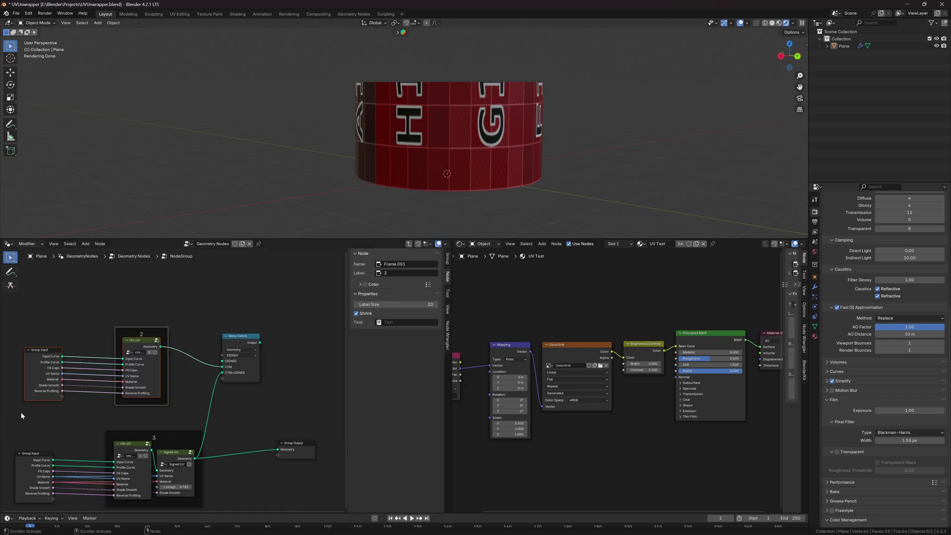
# - Add a Signed UV group node above frame 2 and connect its Geometry output to the Menu Switch's SIGNED input
pyautogui.click(57, 341)
pyautogui.moveTo(139, 306); pyautogui.dragTo(148, 347, button='middle')
pyautogui.hotkey('shift', 'a')
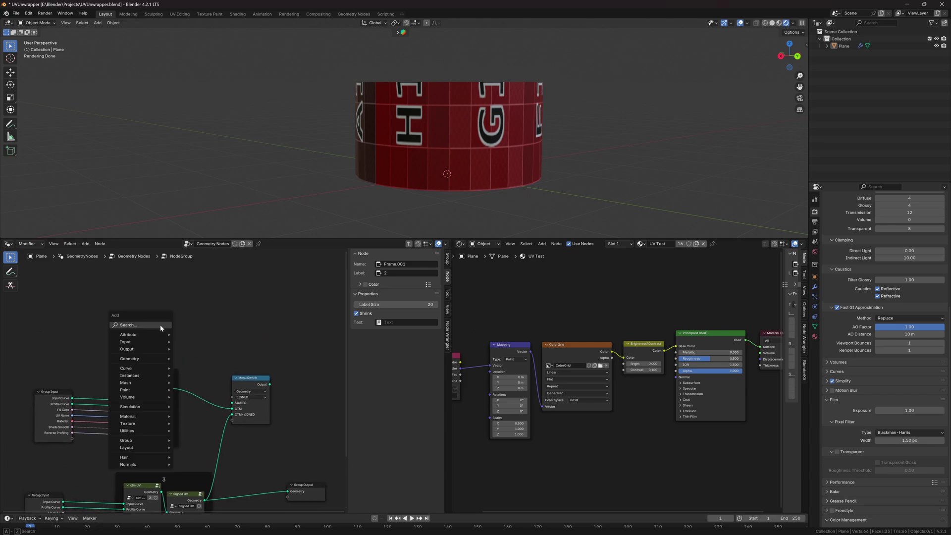
pyautogui.write('SGINE')
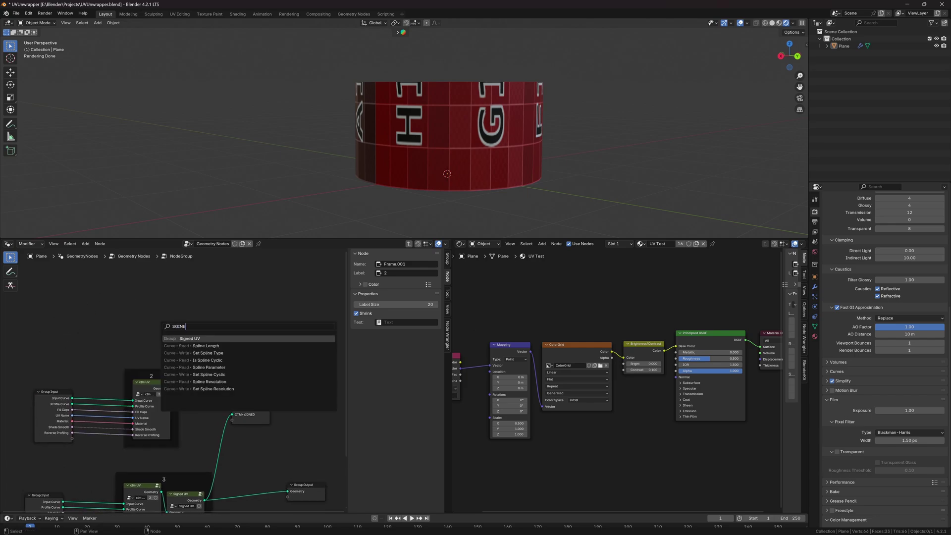
pyautogui.press('Return')
pyautogui.click(157, 307)
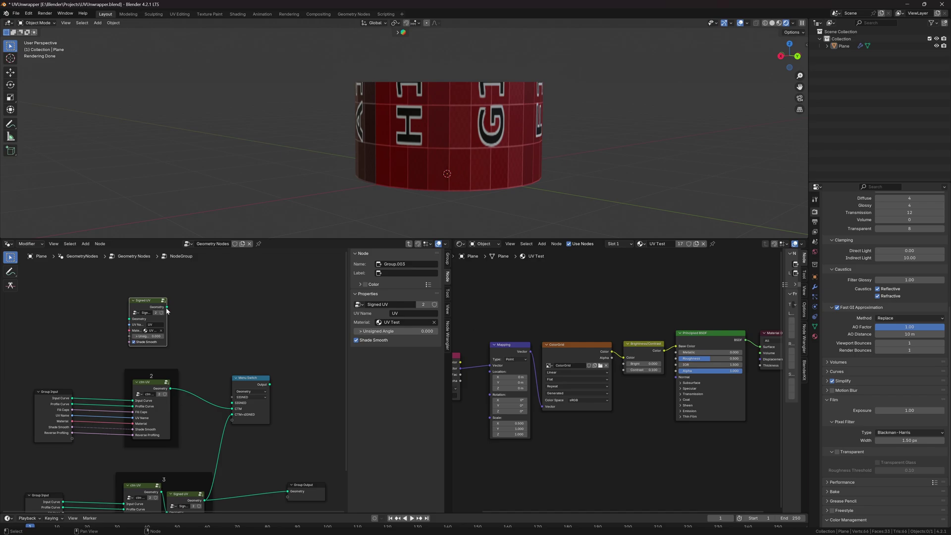
pyautogui.moveTo(167, 308); pyautogui.dragTo(230, 405)
pyautogui.moveTo(149, 324); pyautogui.dragTo(155, 324)
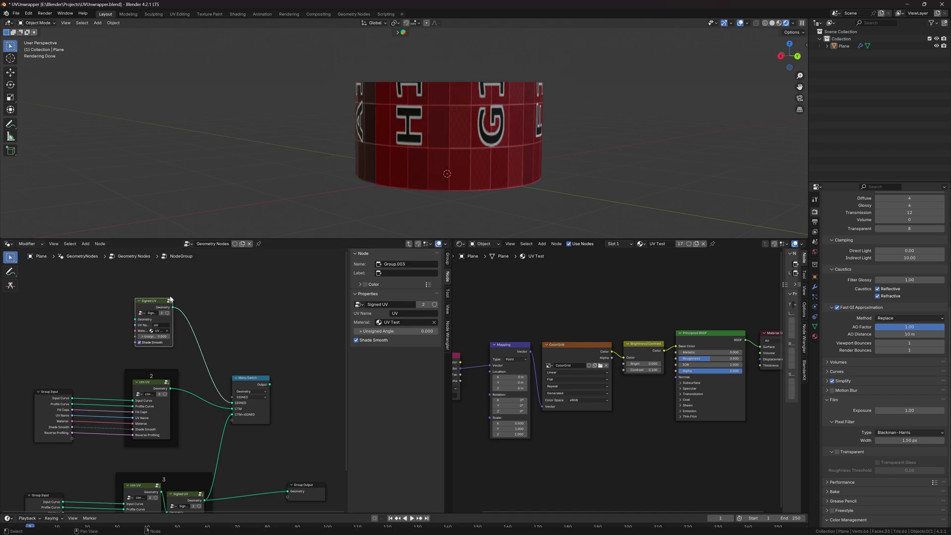
# - Add a geometry input socket named Mesh to the group, feeding the new Signed UV node's Geometry input
pyautogui.click(59, 396)
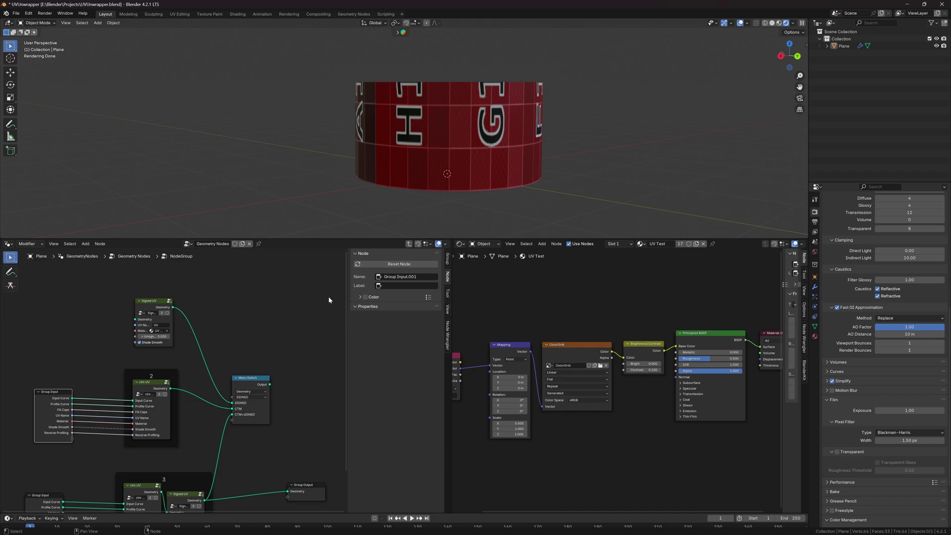
pyautogui.click(448, 260)
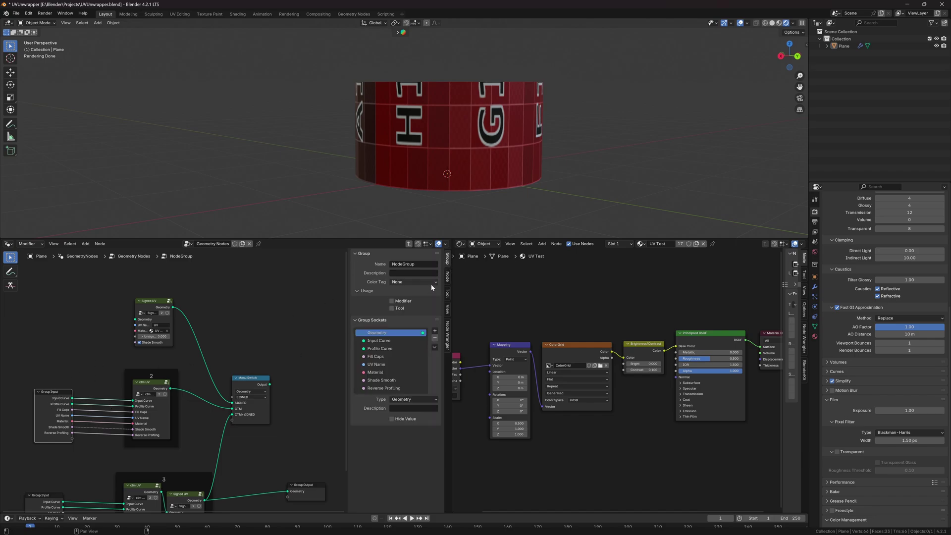
pyautogui.click(435, 331)
pyautogui.doubleClick(375, 340)
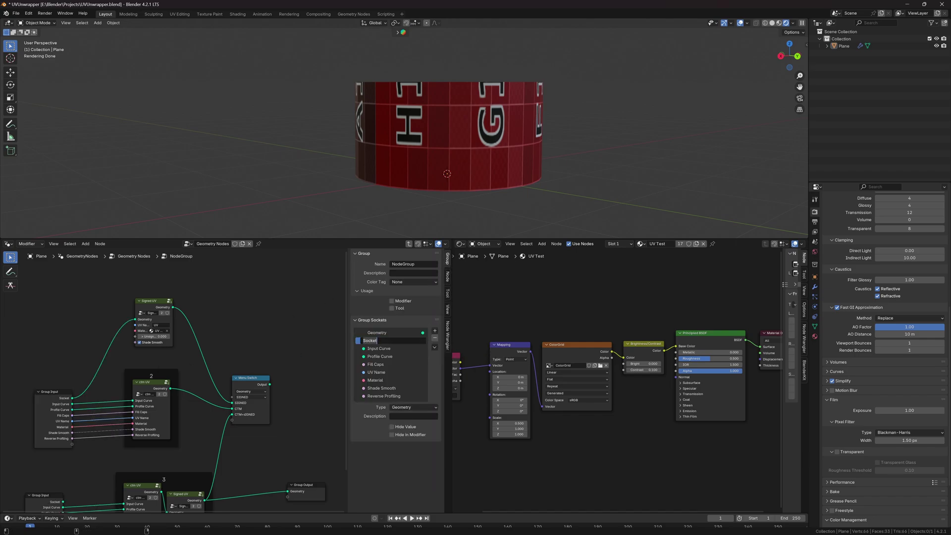
pyautogui.write('mESHesh')
pyautogui.press('Return')
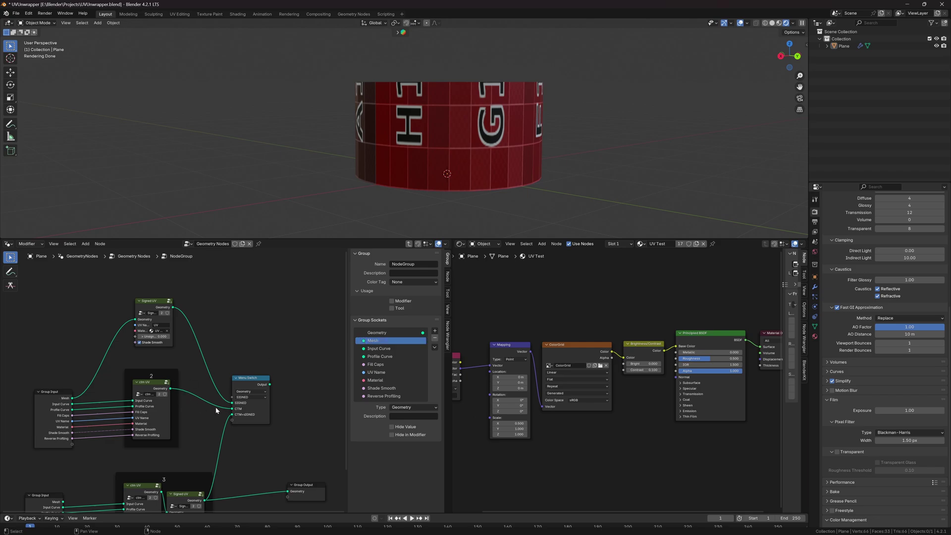
# - Expose the Menu Switch's Menu input as a group input and move it above the Mesh socket
pyautogui.moveTo(232, 397); pyautogui.dragTo(70, 445)
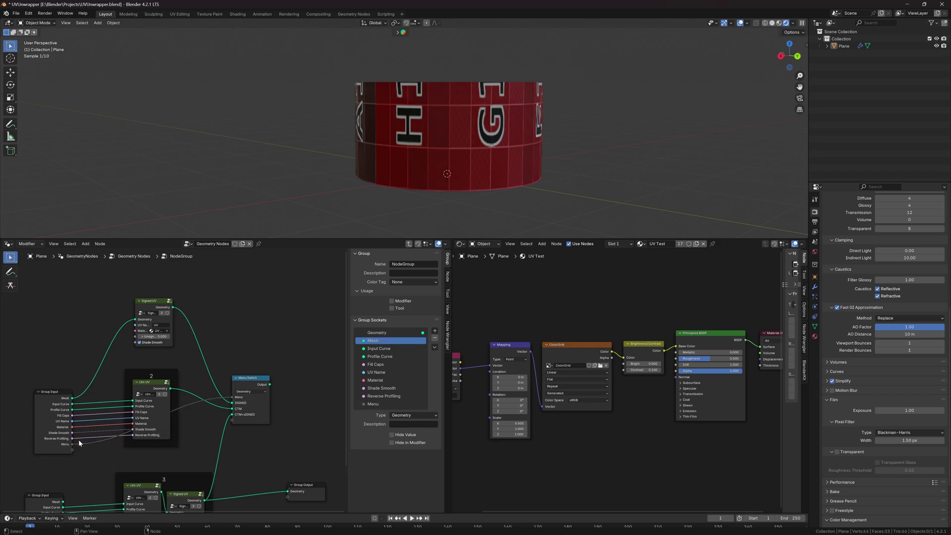
pyautogui.moveTo(410, 404); pyautogui.dragTo(403, 335)
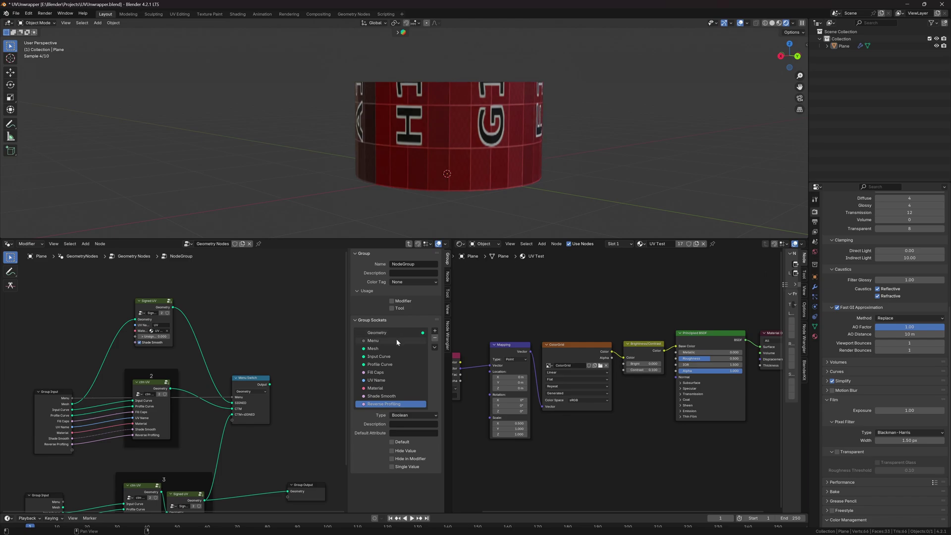
pyautogui.click(411, 416)
pyautogui.click(410, 418)
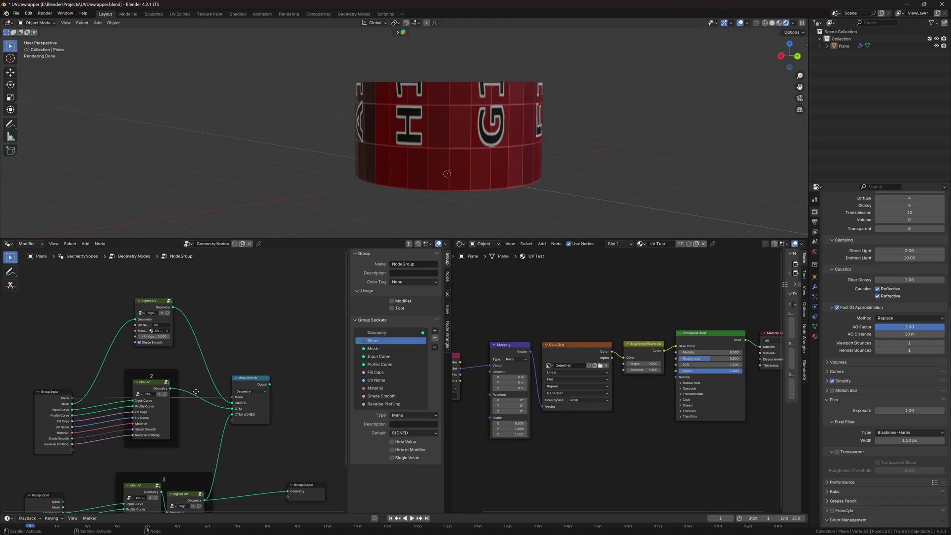
# - Rename the Menu group input to Unwrap Type
pyautogui.doubleClick(374, 342)
pyautogui.write('Unwrap Type')
pyautogui.press('Return')
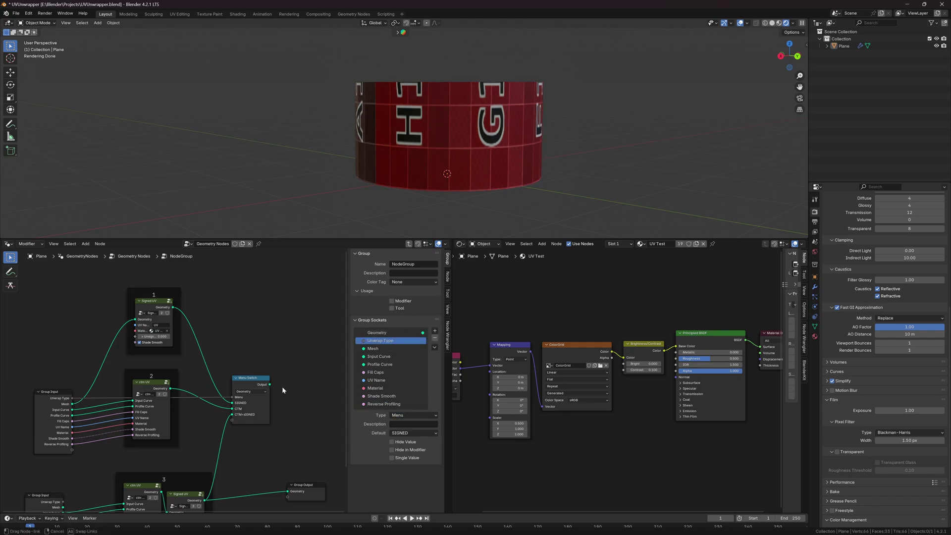
# - Connect the Menu Switch's output to the Group Output and rename the node group as UV Unwrap
pyautogui.moveTo(267, 384); pyautogui.dragTo(296, 496)
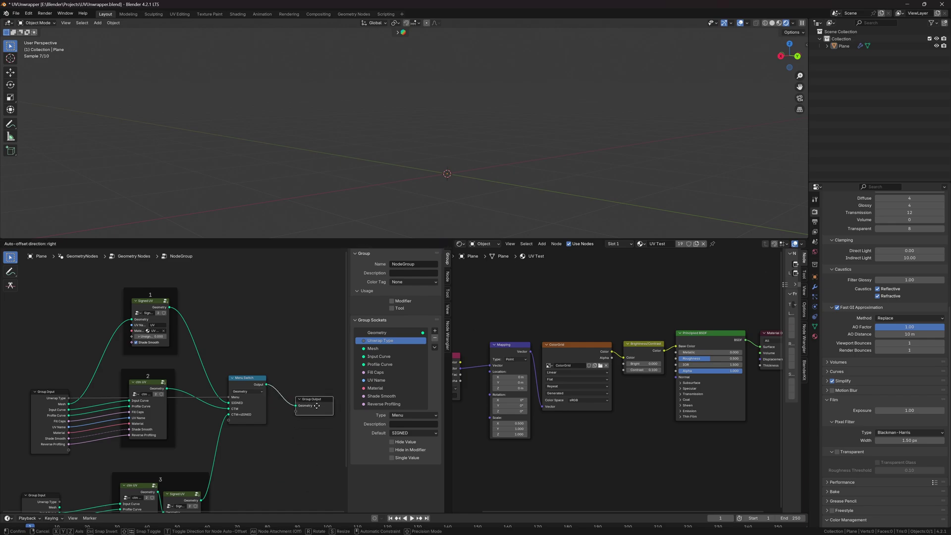
pyautogui.press('Tab')
pyautogui.doubleClick(211, 387)
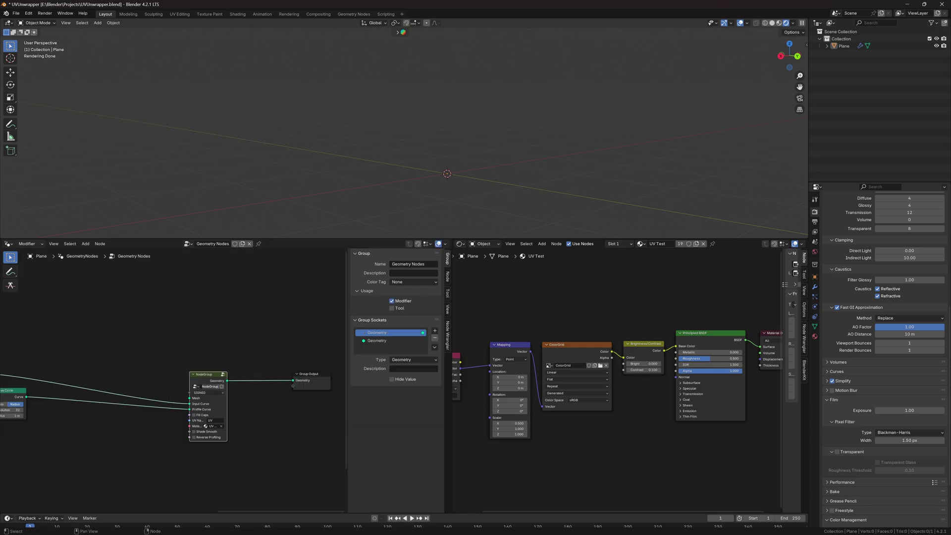
pyautogui.write('UV Un')
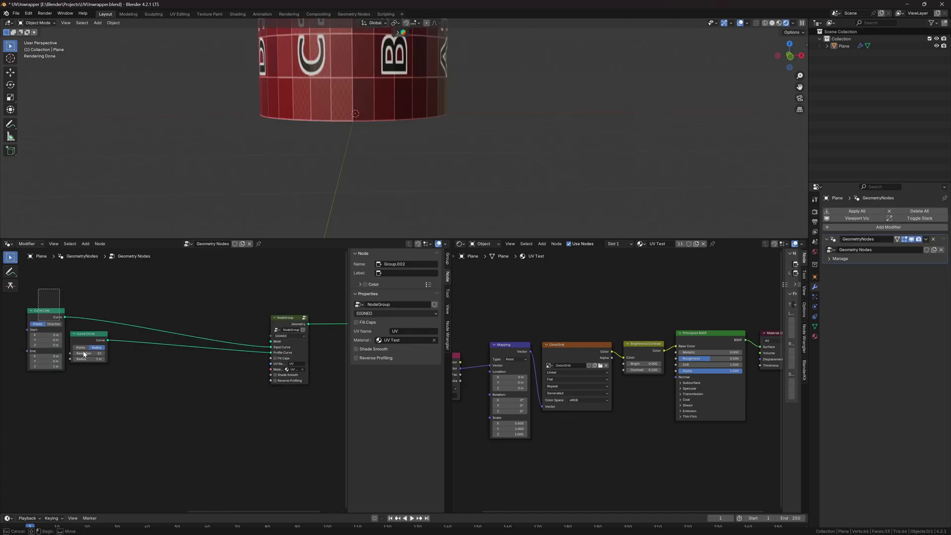
# - Move the curve nodes beside the group node, and inside the group connect UV Name, Material and Shade Smooth to frame 1's Signed UV
pyautogui.moveTo(83, 352); pyautogui.dragTo(218, 369)
pyautogui.press('Tab')
pyautogui.scroll(6, 105, 417)
pyautogui.moveTo(58, 441); pyautogui.dragTo(152, 283)
pyautogui.moveTo(51, 455); pyautogui.dragTo(151, 301)
pyautogui.moveTo(56, 435); pyautogui.dragTo(152, 275)
# - Duplicate the Group Input beside frame 1 and expose Signed UV's Unsigned Angle as a group input
pyautogui.moveTo(17, 417); pyautogui.dragTo(21, 416)
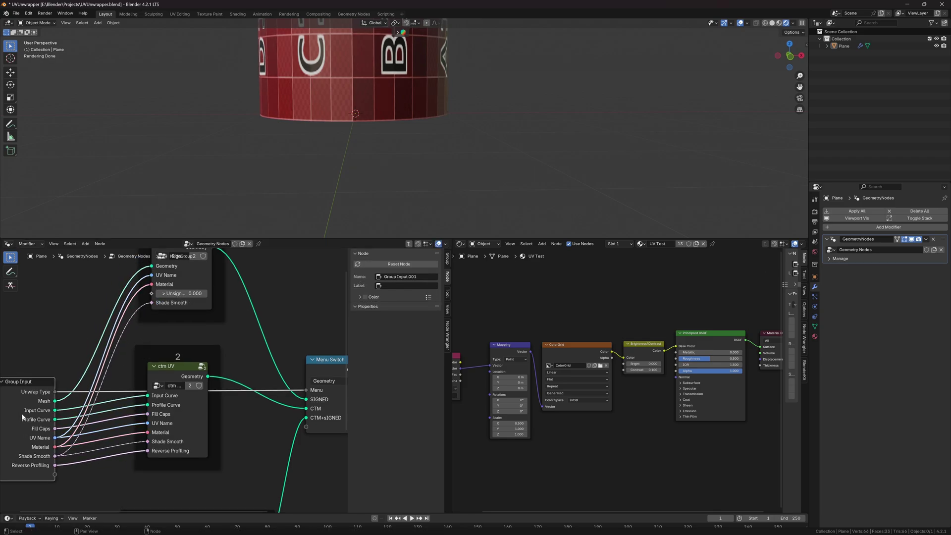
pyautogui.hotkey('shift', 'd')
pyautogui.click(53, 304)
pyautogui.moveTo(54, 302); pyautogui.dragTo(60, 285)
pyautogui.moveTo(91, 302); pyautogui.dragTo(137, 360, button='middle')
pyautogui.moveTo(115, 347); pyautogui.dragTo(198, 333)
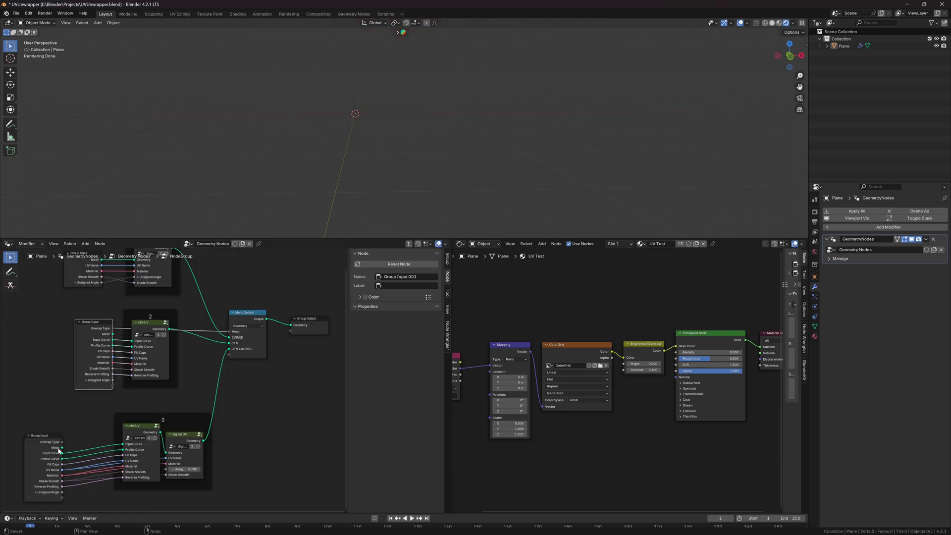
pyautogui.moveTo(58, 450); pyautogui.dragTo(82, 440)
pyautogui.press('Tab')
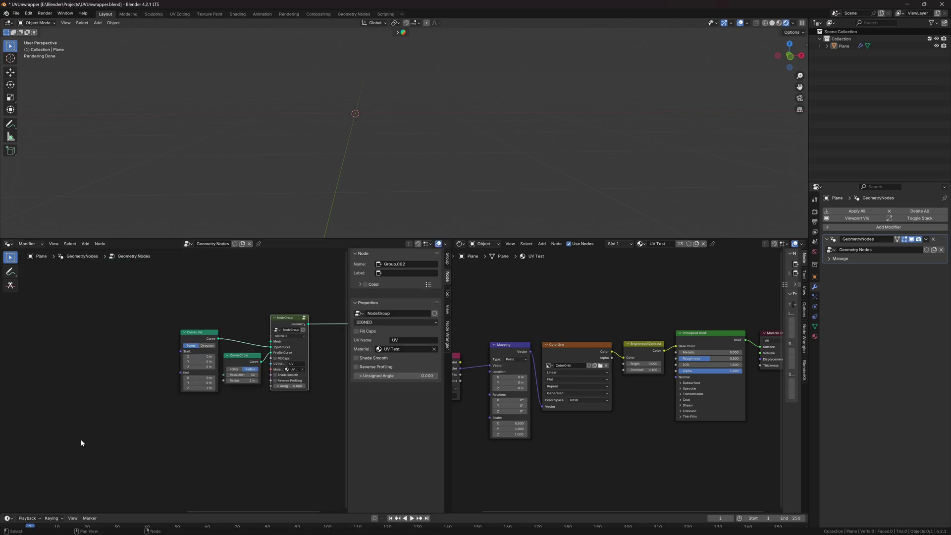
# - Test the UV Unwrap node with its unwrap type set to CTM+SIGNED and Fill Caps enabled on the cylinder
pyautogui.moveTo(171, 385); pyautogui.dragTo(63, 355, button='middle')
pyautogui.moveTo(50, 322); pyautogui.dragTo(92, 283)
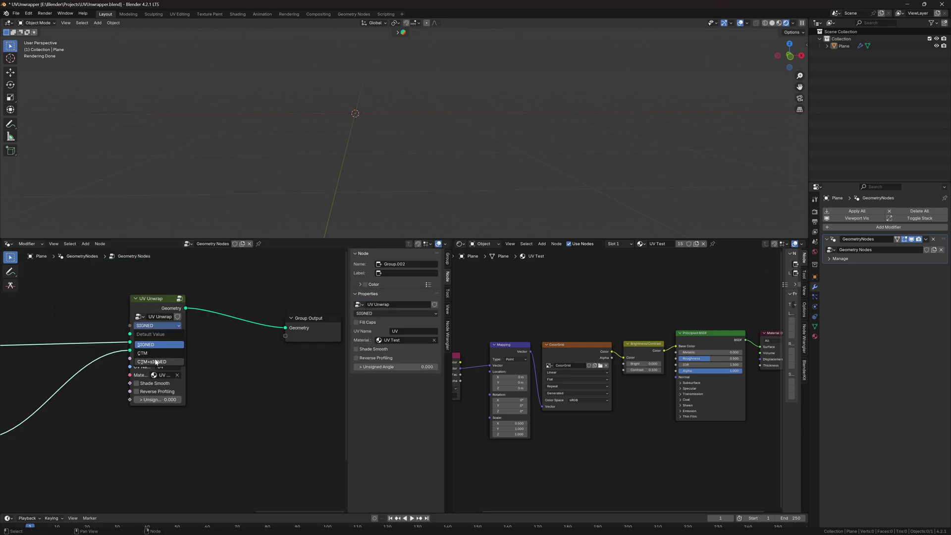
pyautogui.click(156, 360)
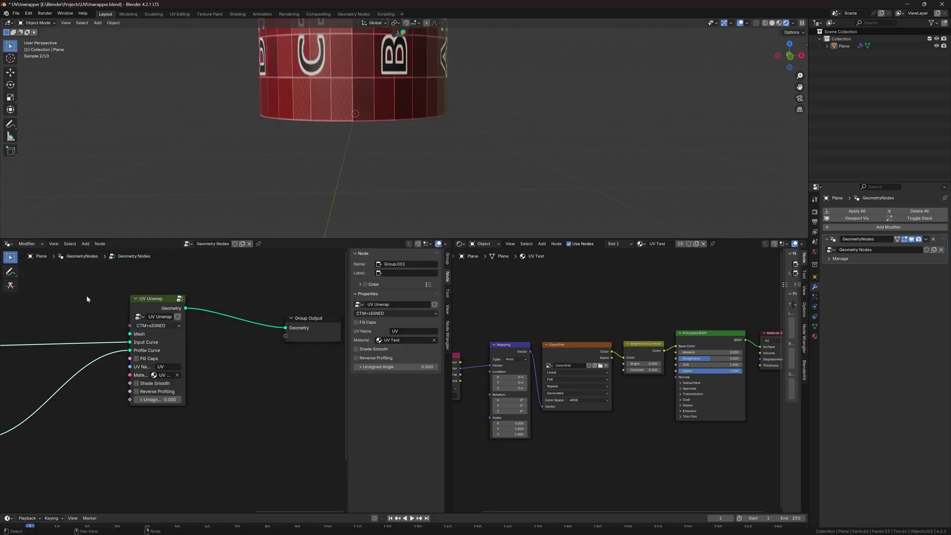
pyautogui.scroll(-5, 246, 180)
pyautogui.moveTo(275, 174); pyautogui.dragTo(247, 211, button='middle')
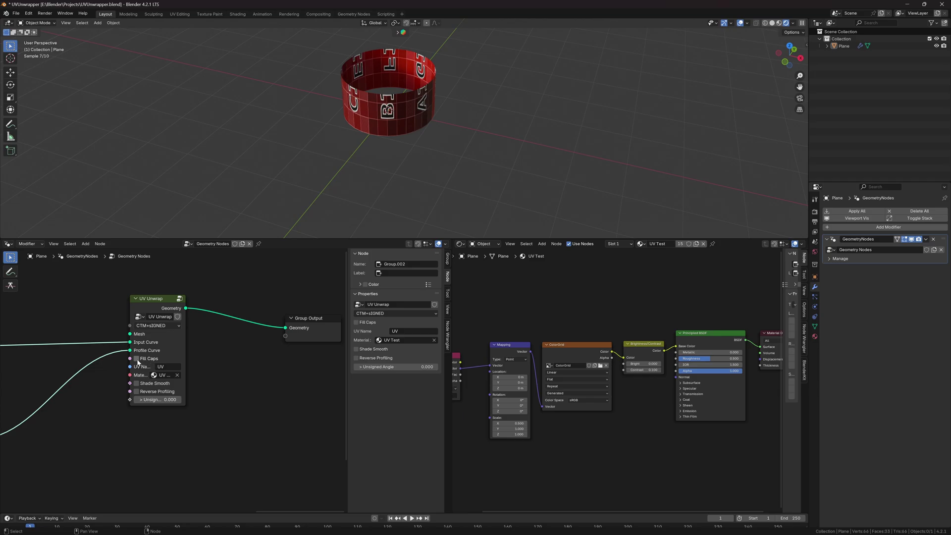
pyautogui.click(137, 359)
# - Move the Curve Line and Curve Circle nodes closer to UV Unwrap, and set it to CTM with Fill Caps off
pyautogui.moveTo(71, 317); pyautogui.dragTo(142, 322, button='middle')
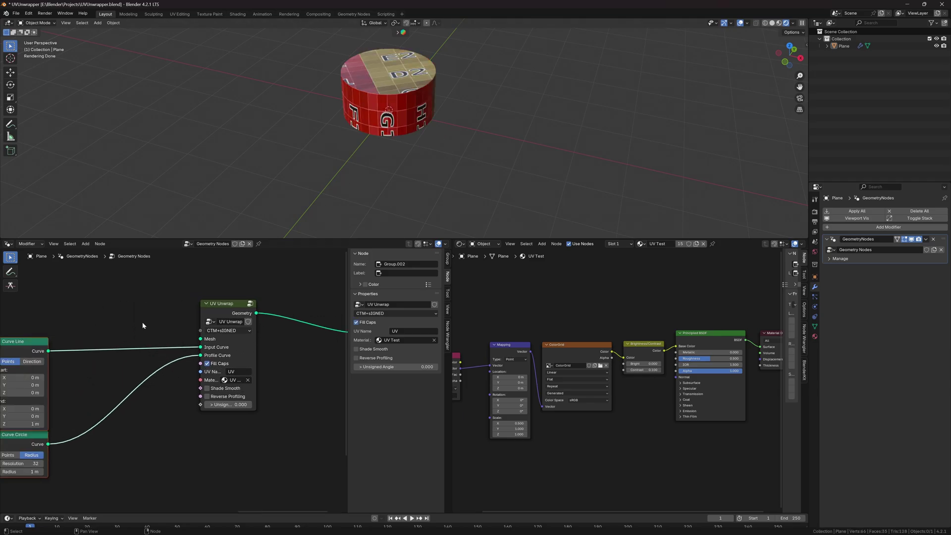
pyautogui.press('g')
pyautogui.click(243, 339)
pyautogui.click(207, 364)
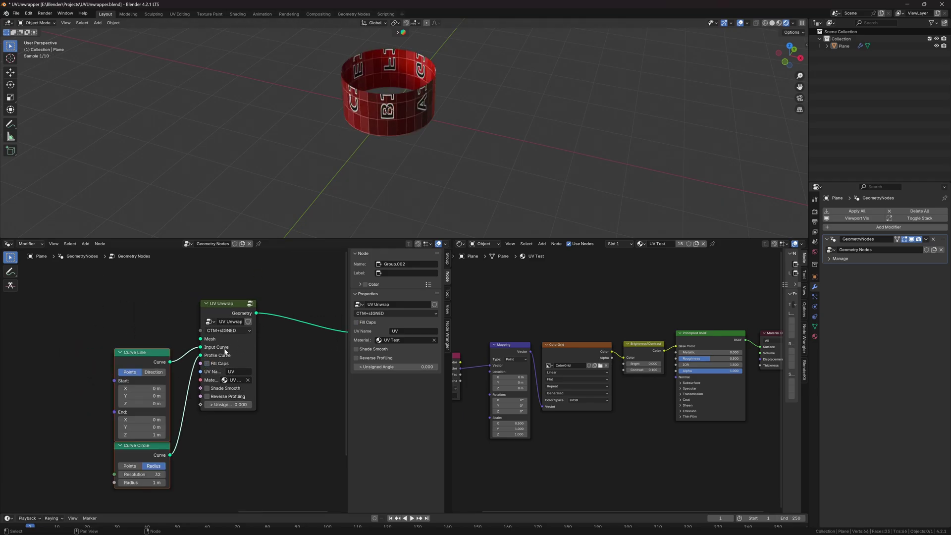
pyautogui.click(228, 330)
pyautogui.click(237, 359)
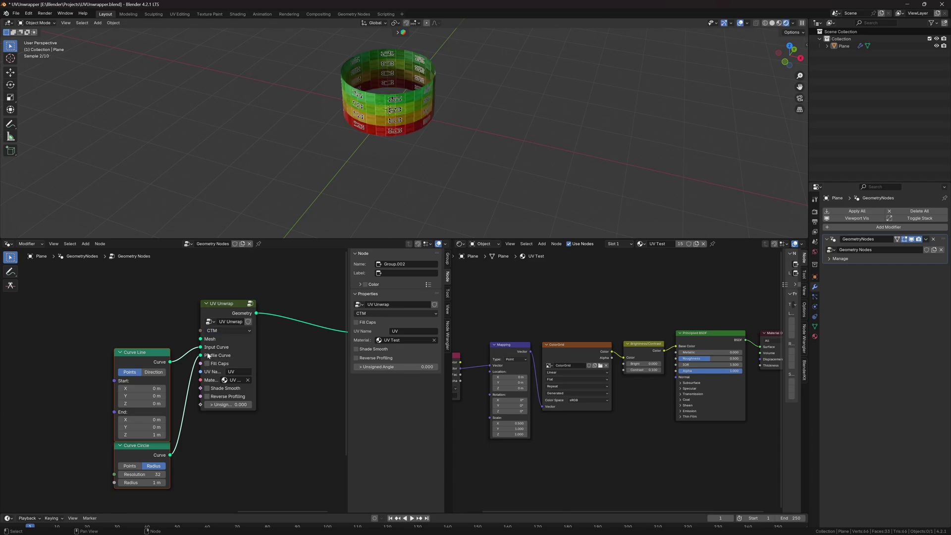
# - Add a Cube mesh primitive node and connect its Mesh output to UV Unwrap's Mesh input
pyautogui.click(40, 323)
pyautogui.hotkey('shift', 'a')
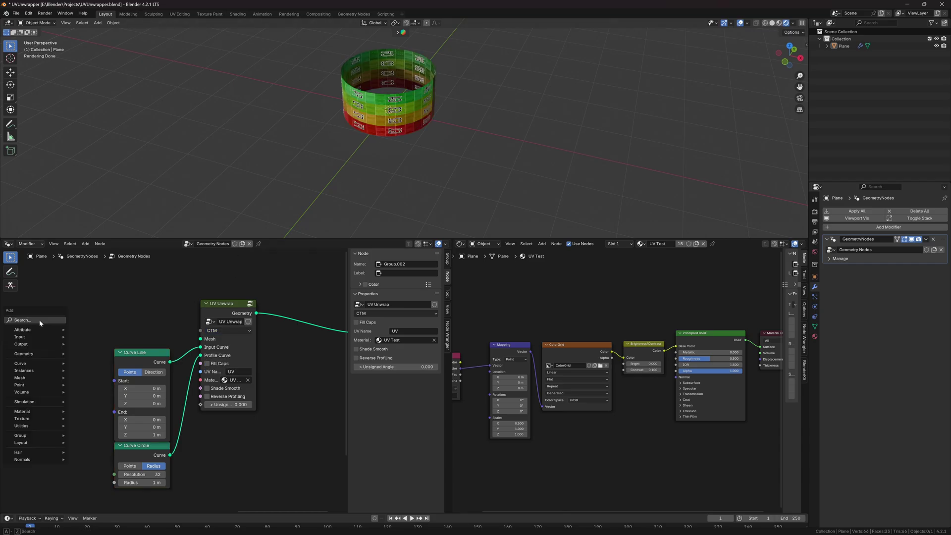
pyautogui.write('c')
pyautogui.write('be')
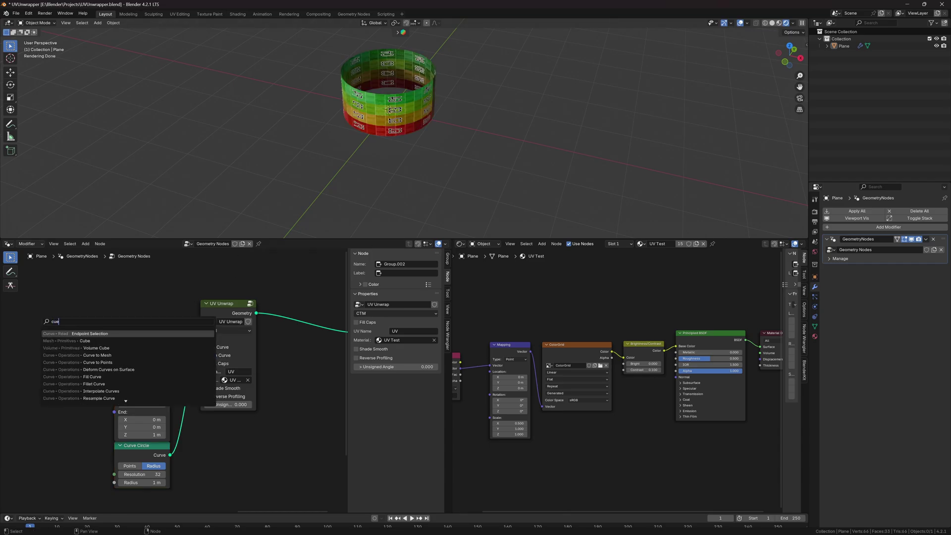
pyautogui.press('Return')
pyautogui.click(27, 275)
pyautogui.moveTo(82, 287); pyautogui.dragTo(203, 338)
# - Set the UV Unwrap node's unwrap type to SIGNED and inspect the cube's texture
pyautogui.click(217, 331)
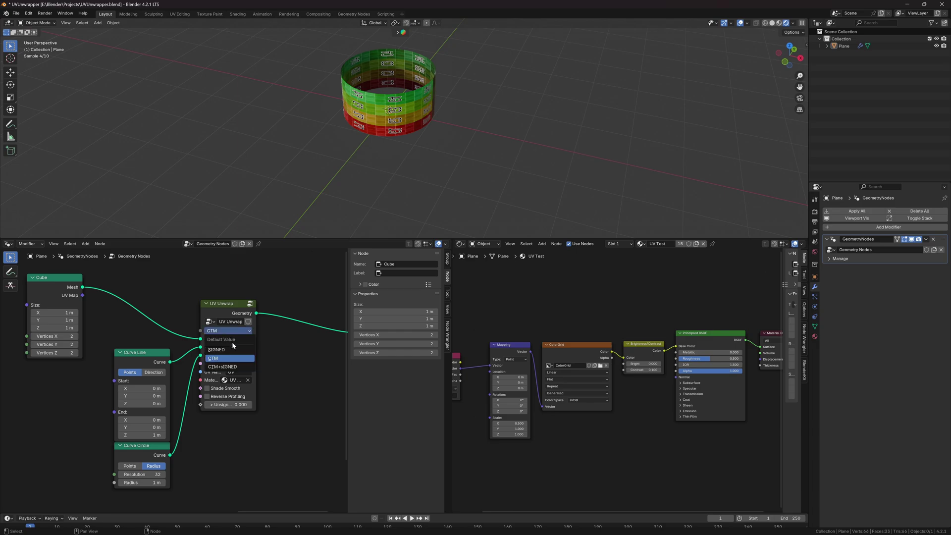
pyautogui.click(233, 349)
pyautogui.moveTo(463, 146); pyautogui.dragTo(337, 138, button='middle')
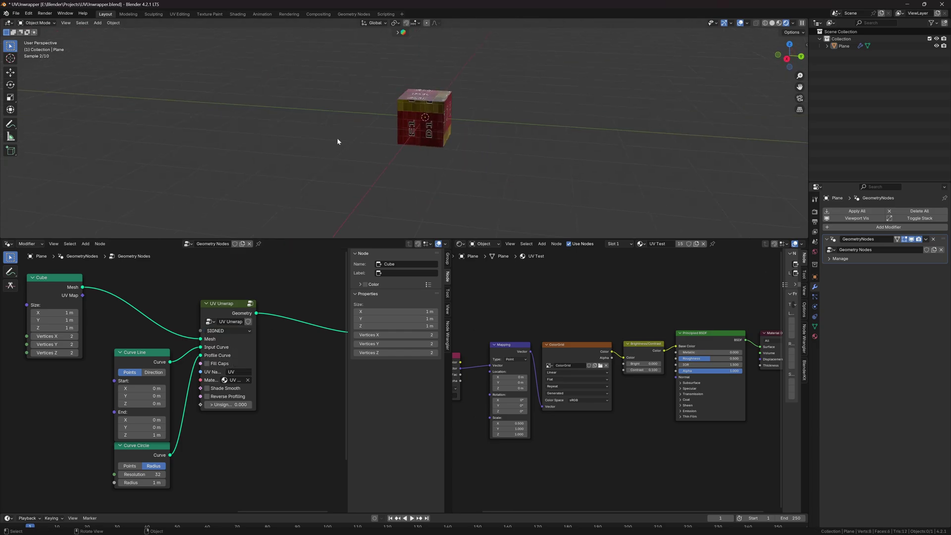
# - Set UV Unwrap's Unsigned Angle to 0.393 and the shader Mapping node's X scale to 1
pyautogui.click(235, 411)
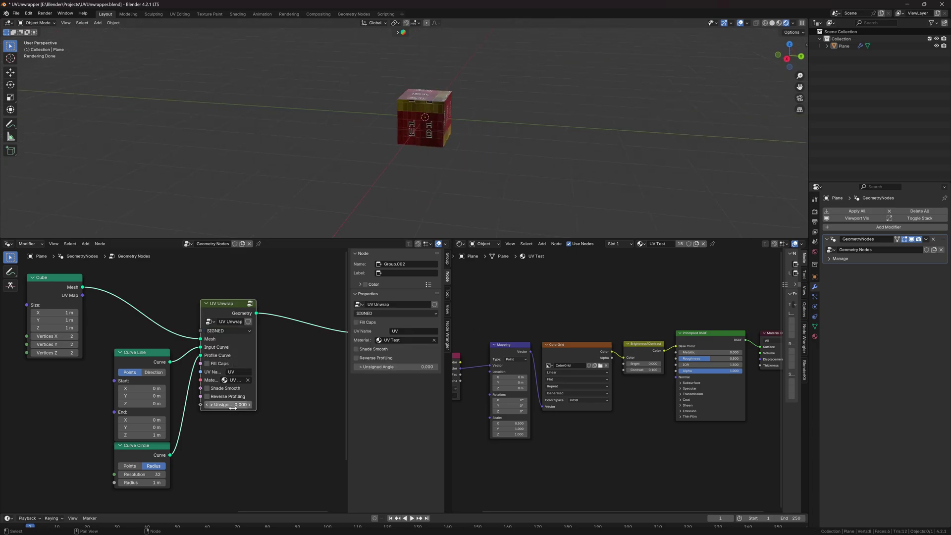
pyautogui.click(230, 405)
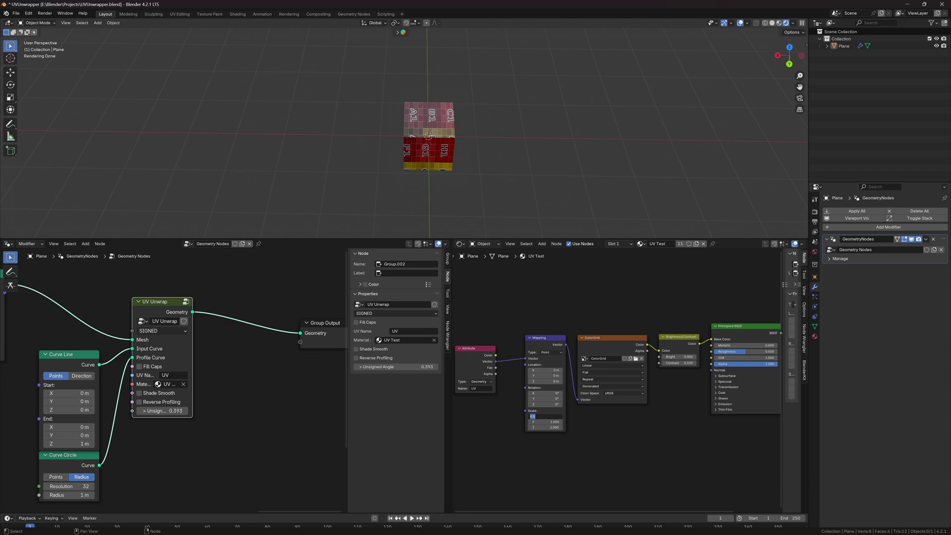
pyautogui.write('01')
pyautogui.press('Return')
pyautogui.moveTo(636, 145); pyautogui.dragTo(558, 116, button='middle')
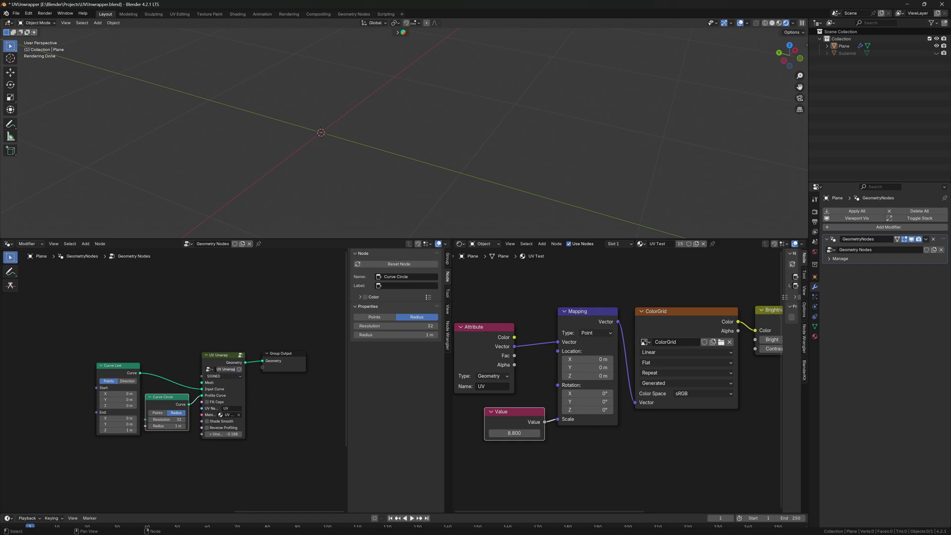
# - Review the three unwrap branches inside the UV Unwrap group, return to the parent node tree and save the project
pyautogui.click(228, 363)
pyautogui.press('Tab')
pyautogui.scroll(5, 228, 346)
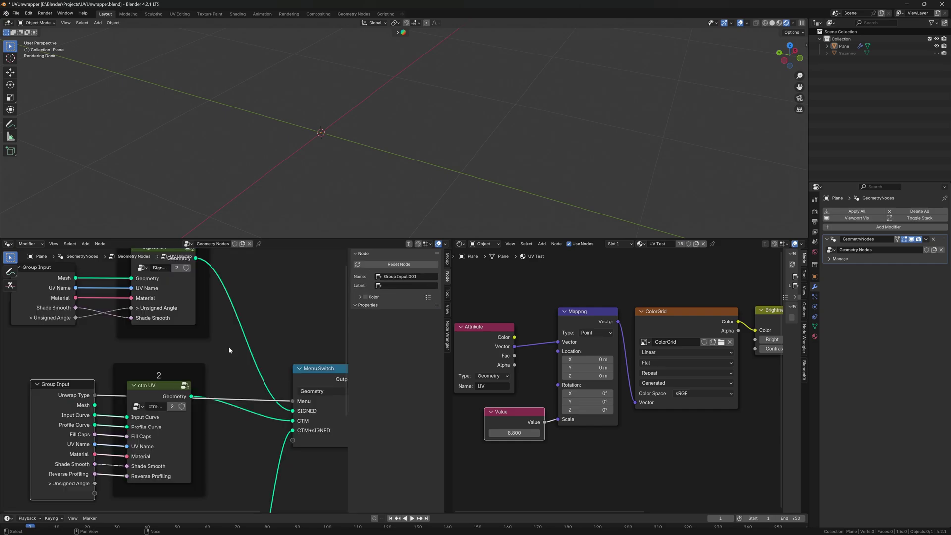
pyautogui.scroll(-5, 231, 346)
pyautogui.moveTo(236, 344); pyautogui.dragTo(204, 325, button='middle')
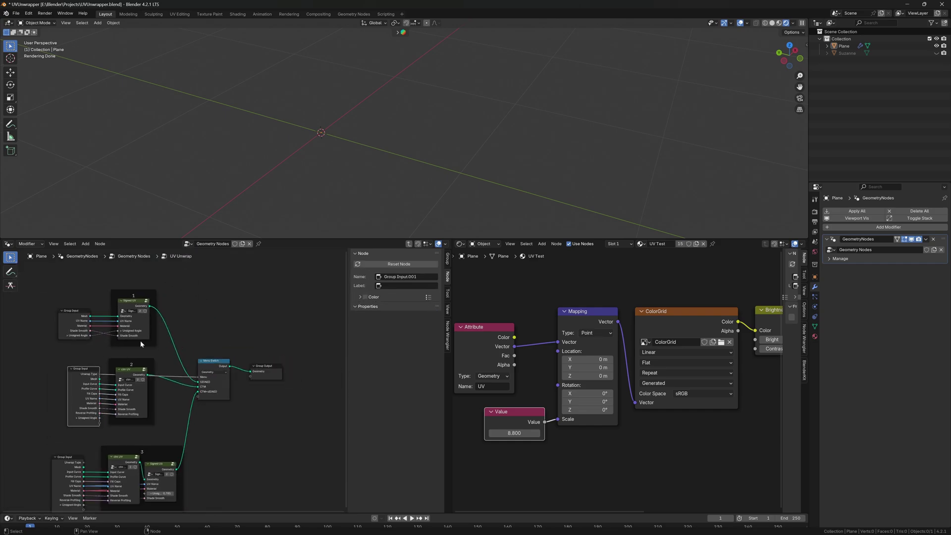
pyautogui.press('Tab')
pyautogui.scroll(3, 194, 346)
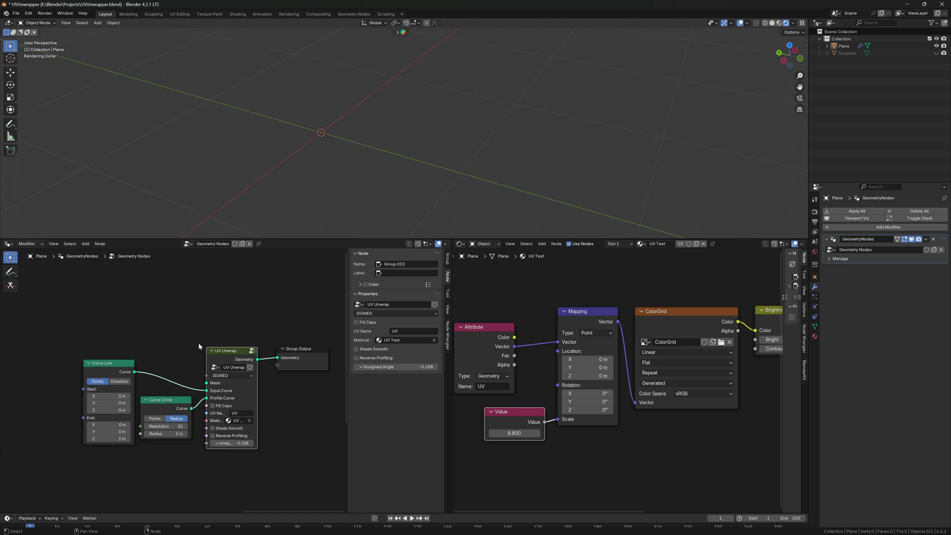
pyautogui.hotkey('ctrl', 's')
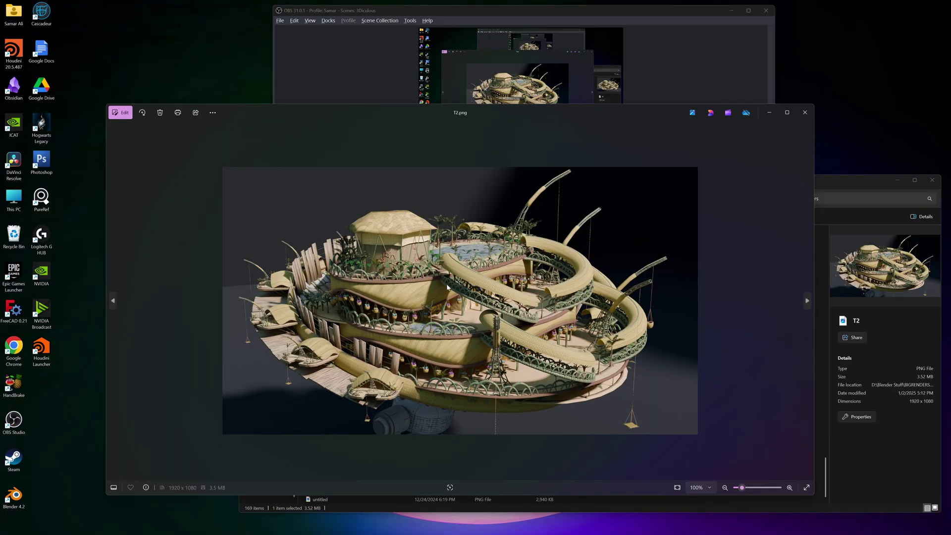
# - Switch to the image viewer and examine the T2.png render's hut roof, curved walkway covers and railings up close
pyautogui.scroll(2, 348, 310)
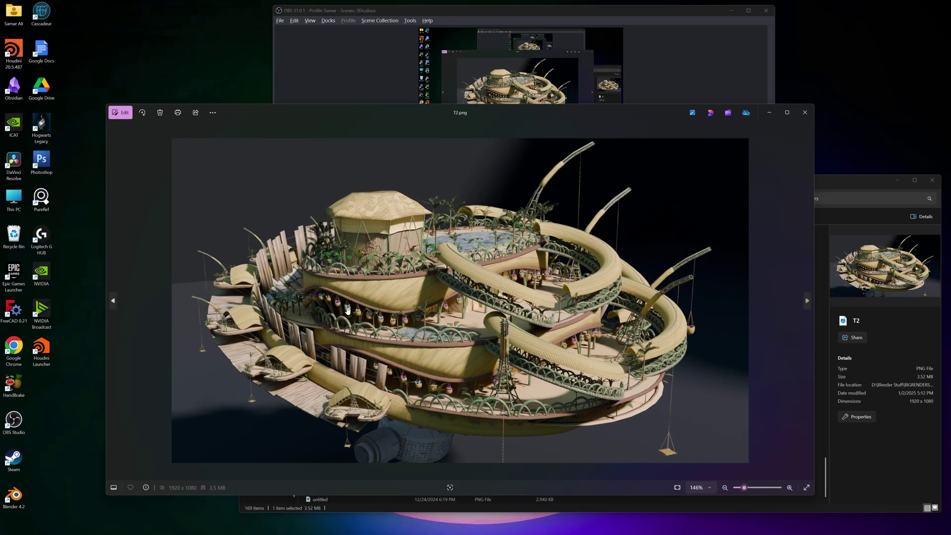
pyautogui.scroll(6, 423, 292)
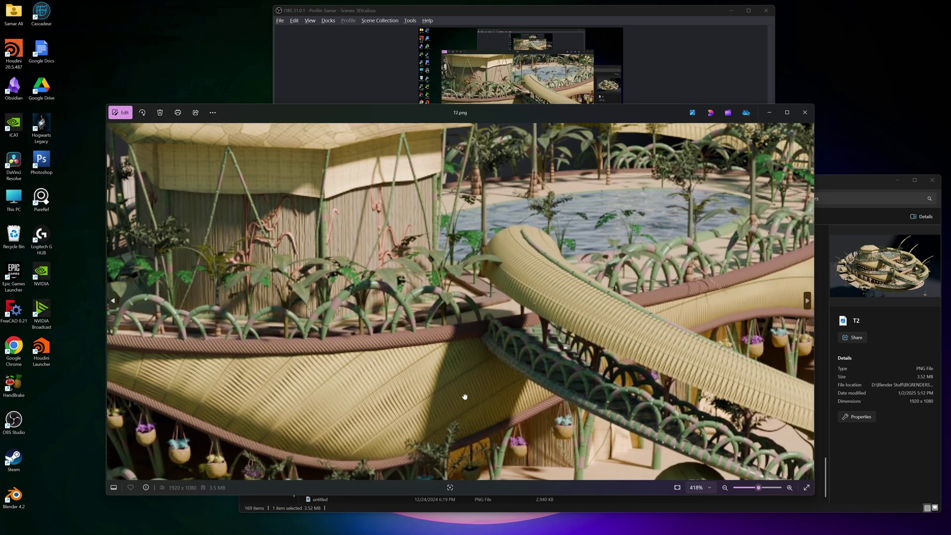
pyautogui.moveTo(465, 397); pyautogui.dragTo(466, 399)
pyautogui.moveTo(373, 277); pyautogui.dragTo(408, 328)
pyautogui.moveTo(307, 183); pyautogui.dragTo(322, 220)
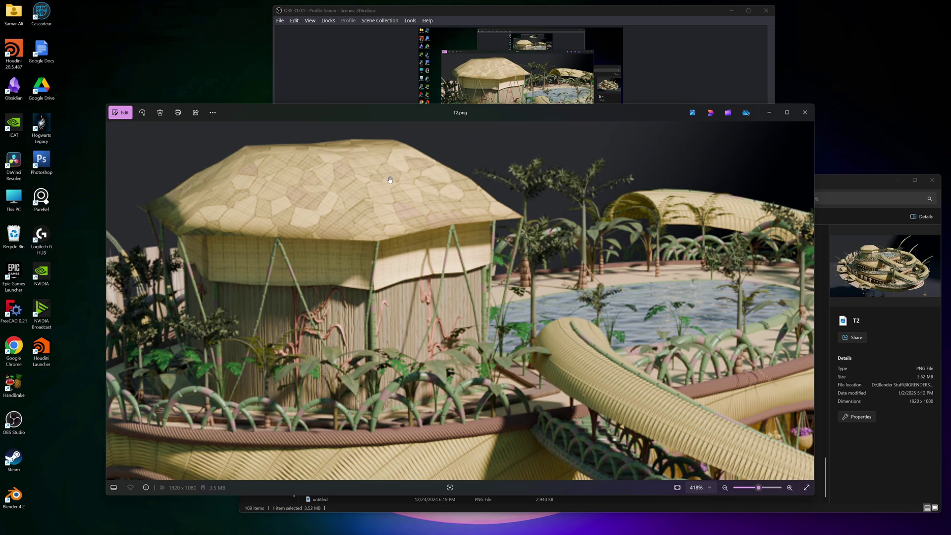
pyautogui.moveTo(404, 214); pyautogui.dragTo(502, 230)
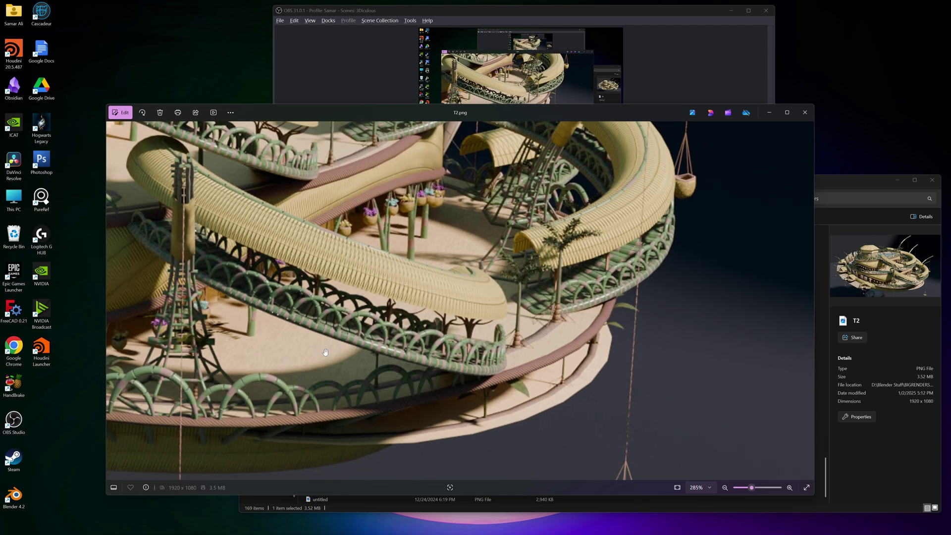
pyautogui.scroll(5, 444, 385)
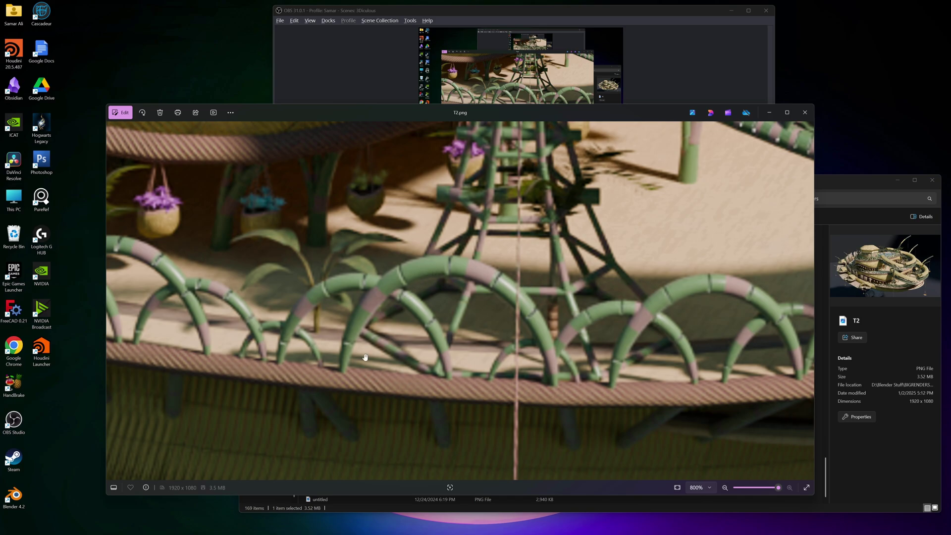
pyautogui.scroll(-5, 467, 367)
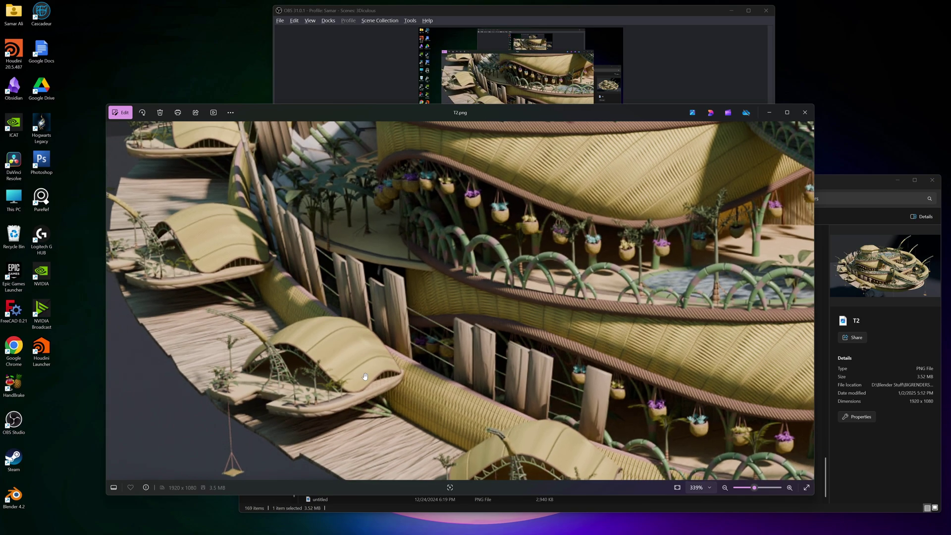